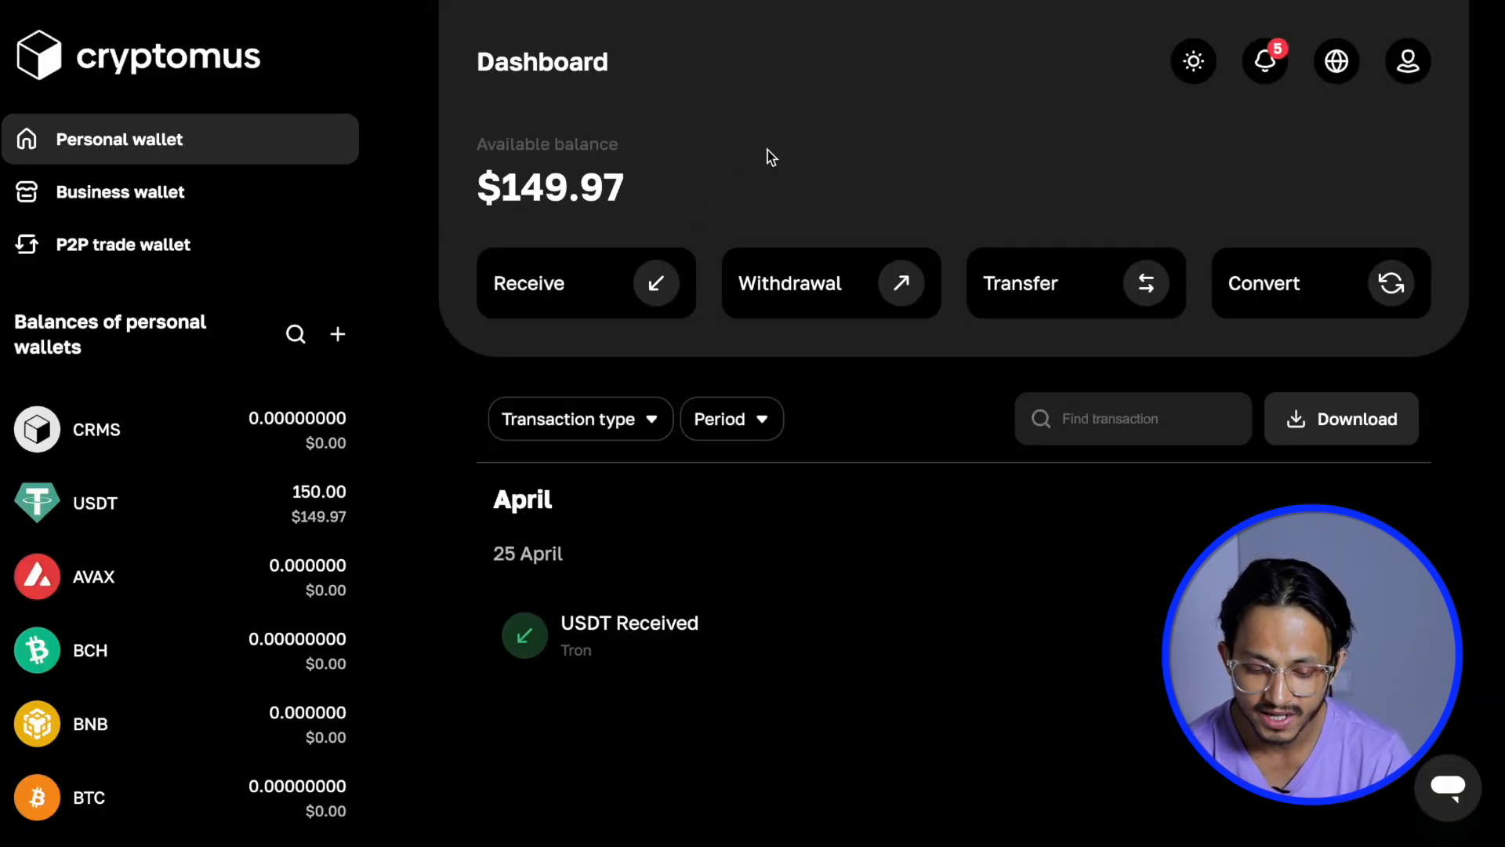
Step: Open the 25 April USDT Received transaction and examine its amount, receiving address, date, method and transfer ID
{"action": "left_click", "coordinate": [666, 628]}
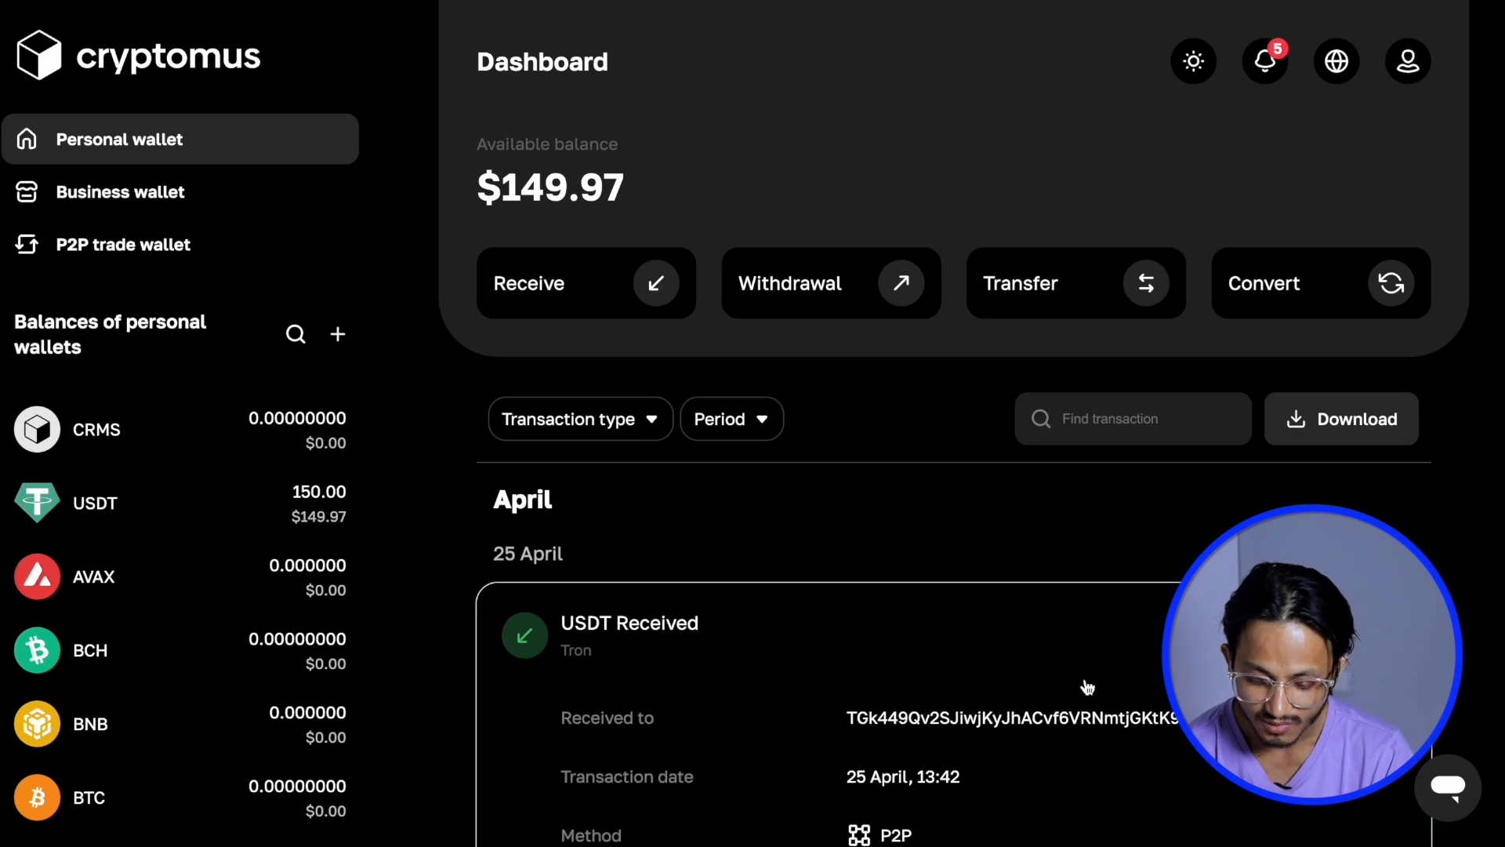
{"action": "scroll", "coordinate": [1087, 687], "scroll_direction": "down", "scroll_amount": 3}
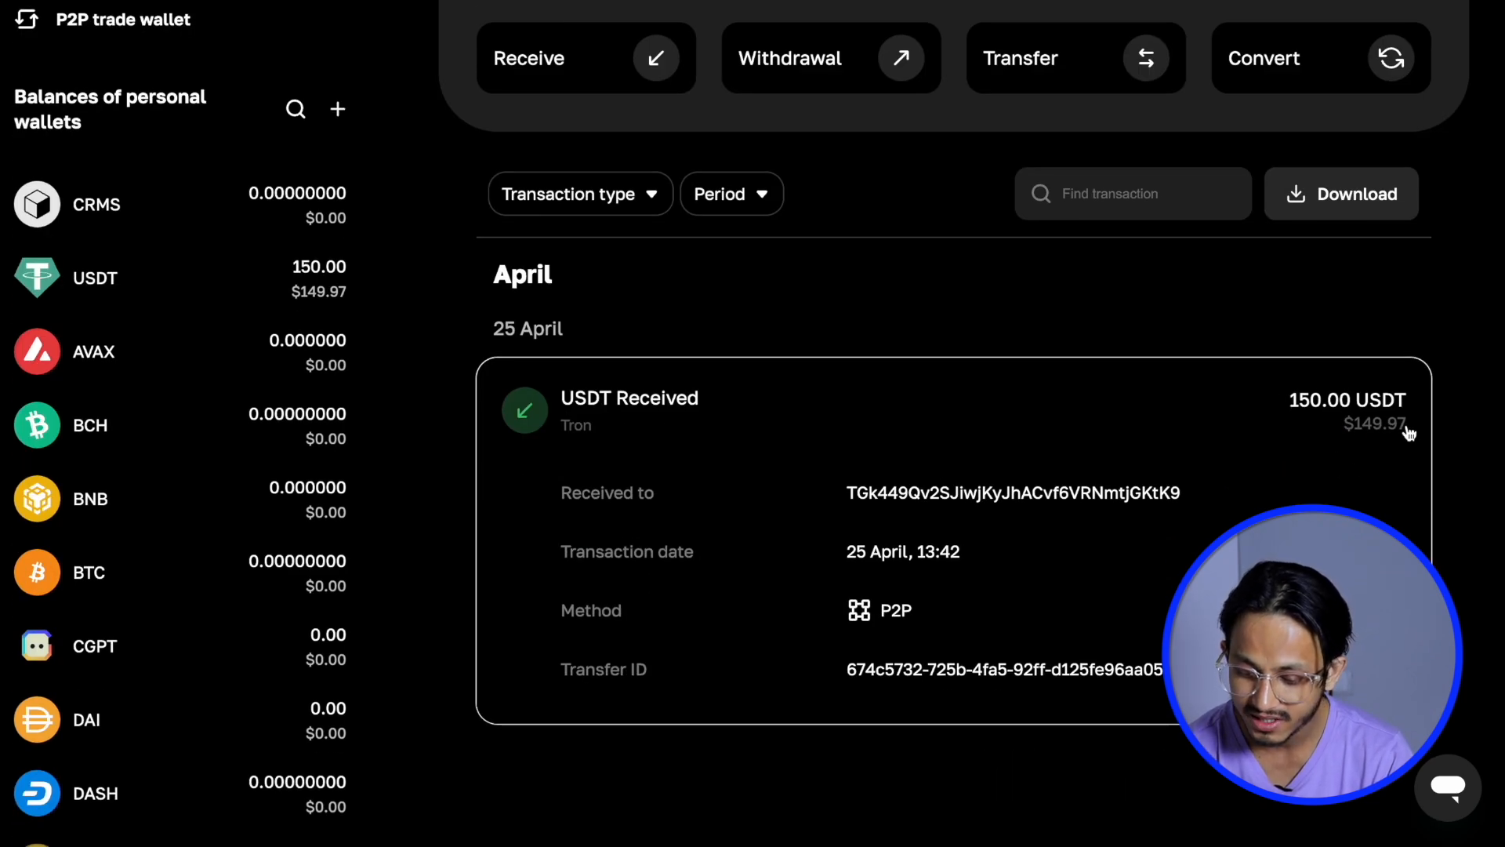
{"action": "scroll", "coordinate": [1203, 489], "scroll_direction": "up", "scroll_amount": 3}
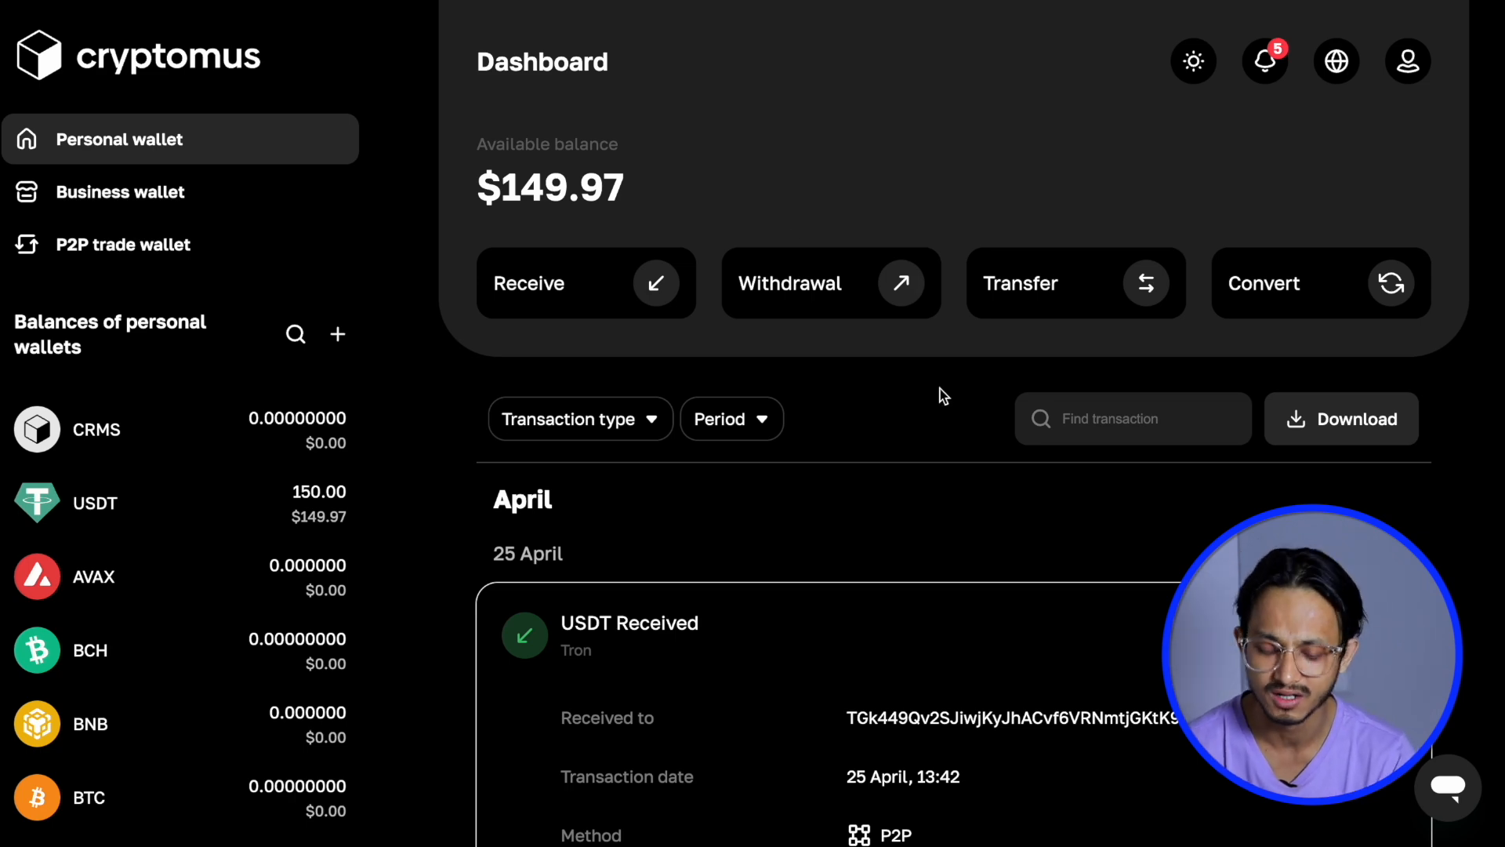
{"action": "scroll", "coordinate": [939, 389], "scroll_direction": "down", "scroll_amount": 2}
{"action": "scroll", "coordinate": [939, 389], "scroll_direction": "up", "scroll_amount": 2}
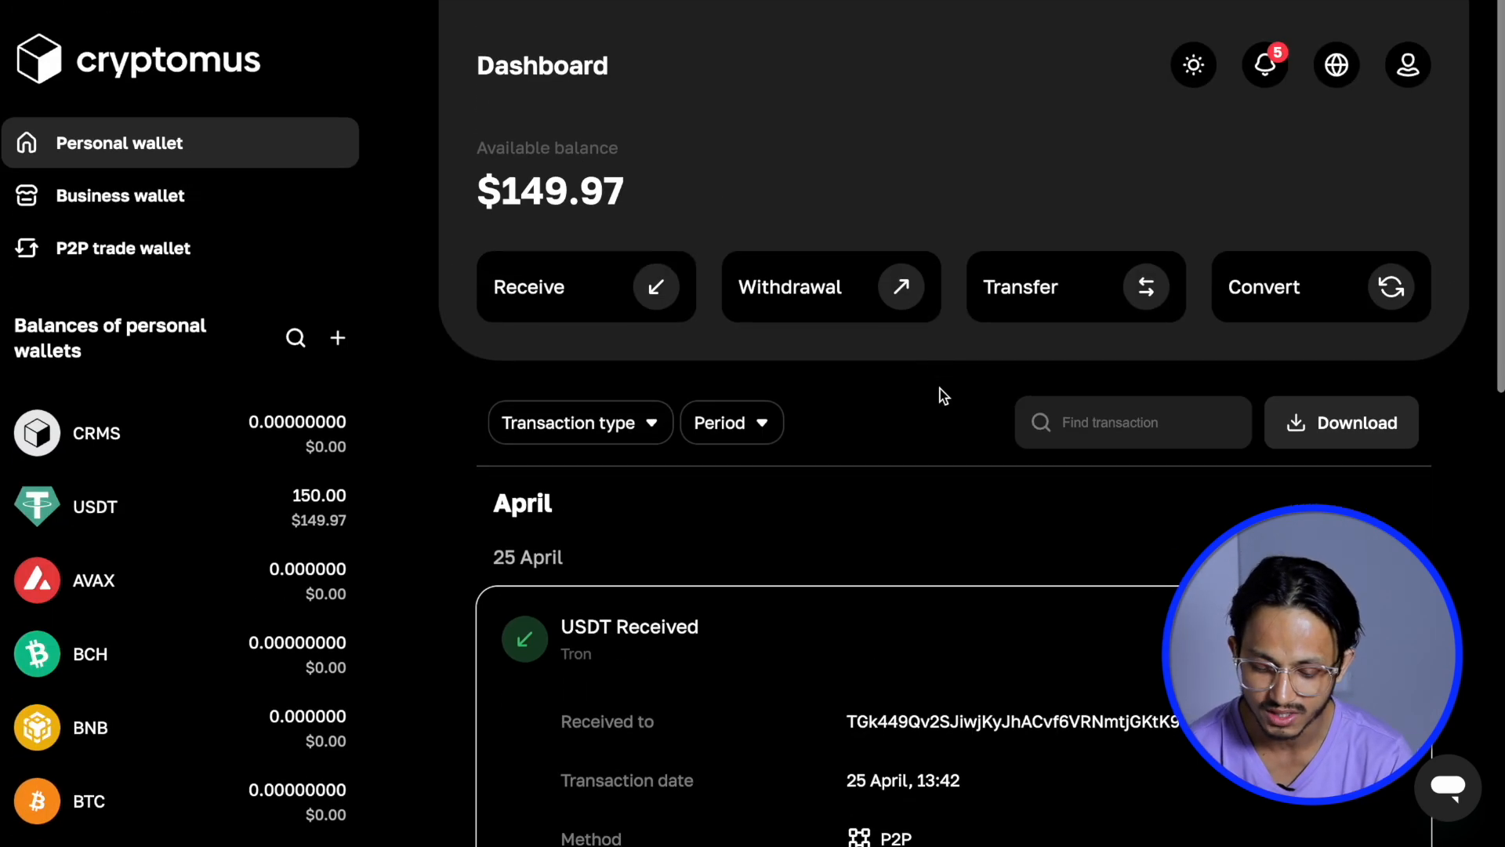
{"action": "scroll", "coordinate": [939, 389], "scroll_direction": "down", "scroll_amount": 4}
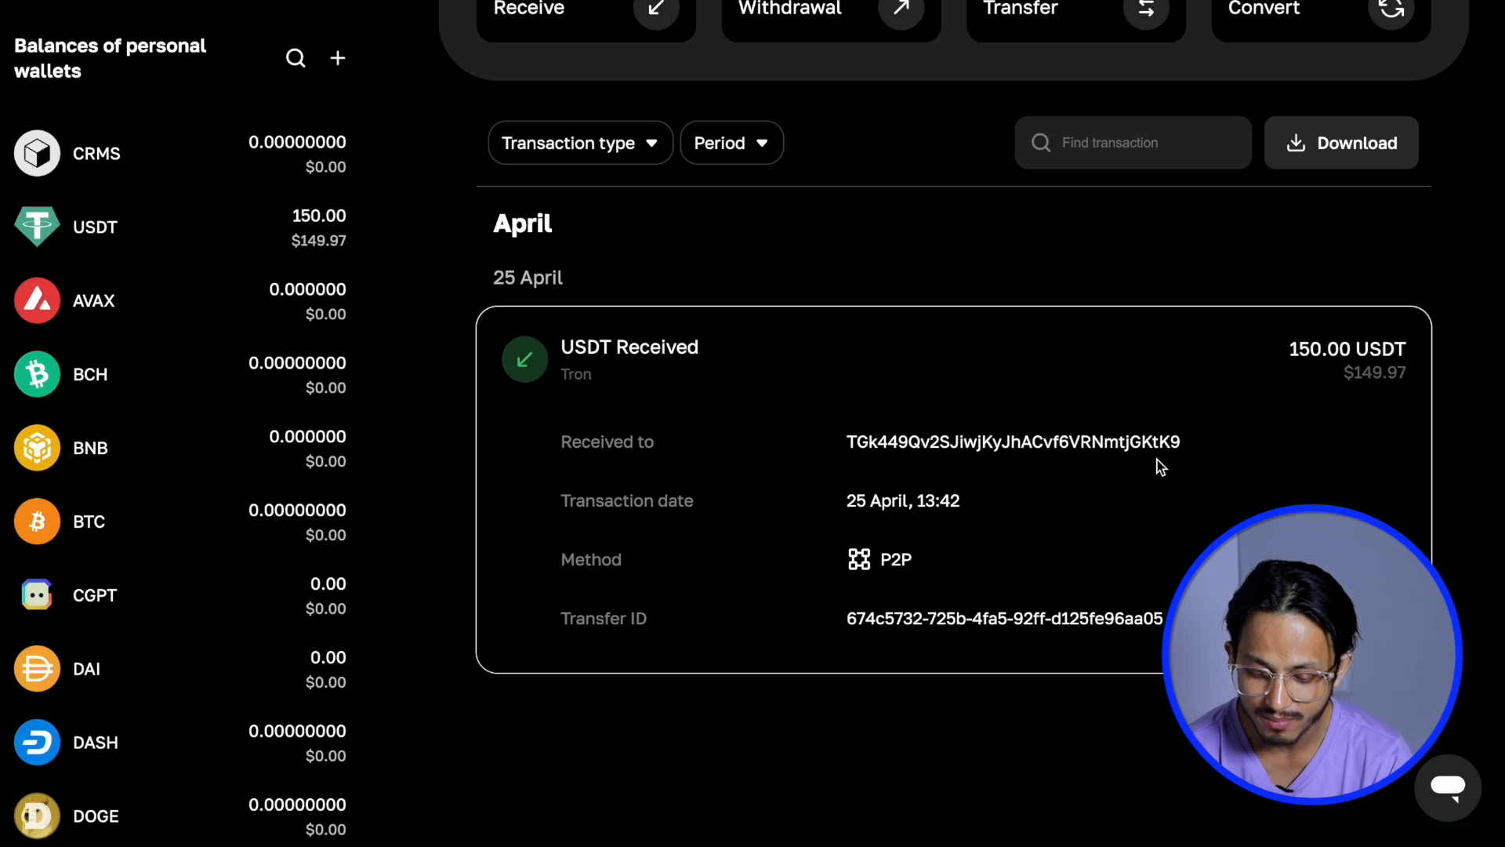
{"action": "scroll", "coordinate": [1183, 528], "scroll_direction": "up", "scroll_amount": 2}
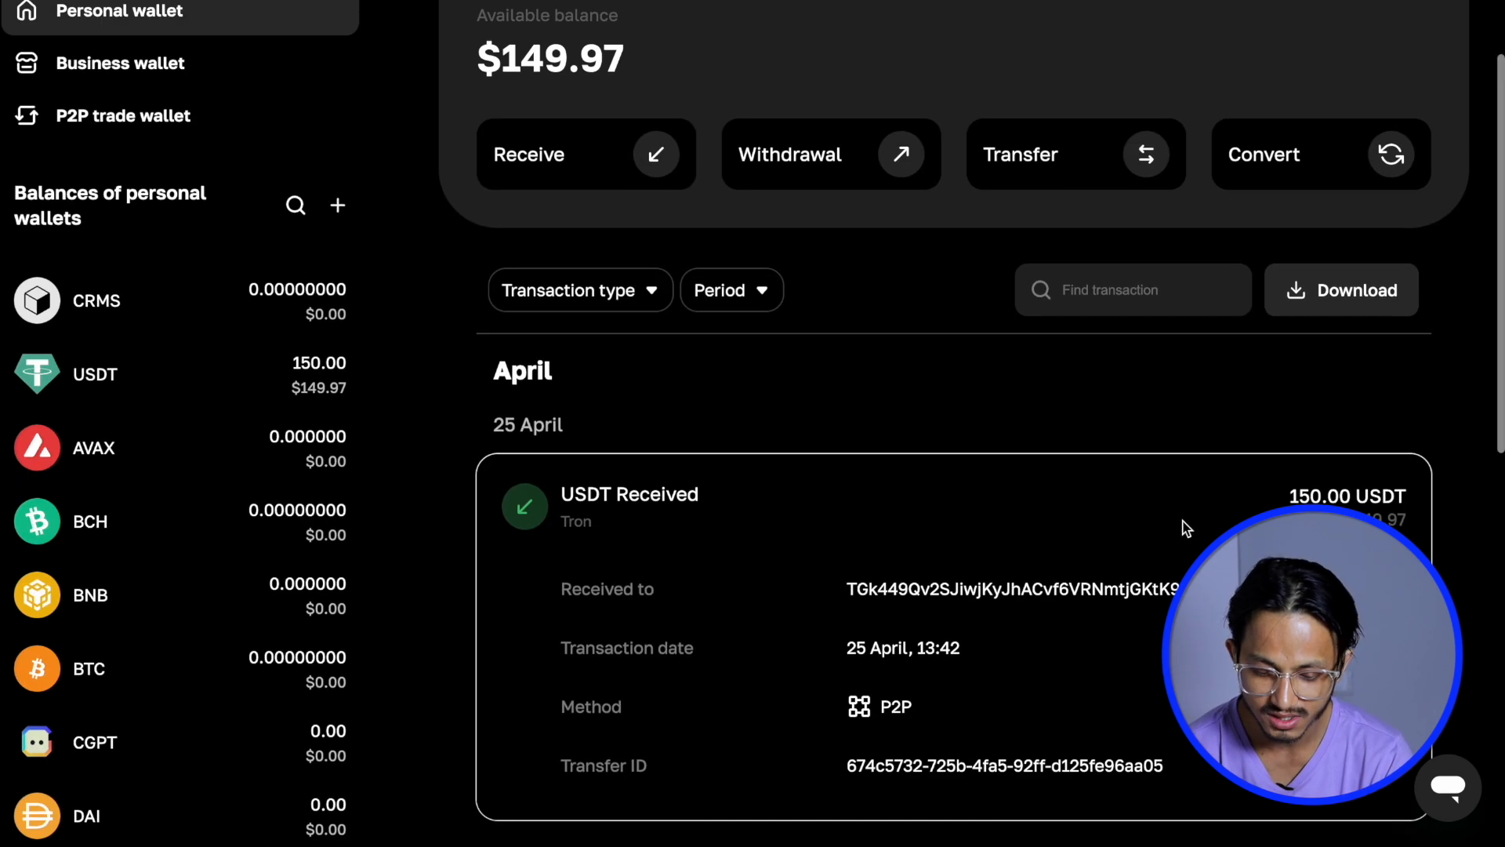
{"action": "scroll", "coordinate": [1183, 527], "scroll_direction": "down", "scroll_amount": 1}
{"action": "scroll", "coordinate": [899, 377], "scroll_direction": "up", "scroll_amount": 3}
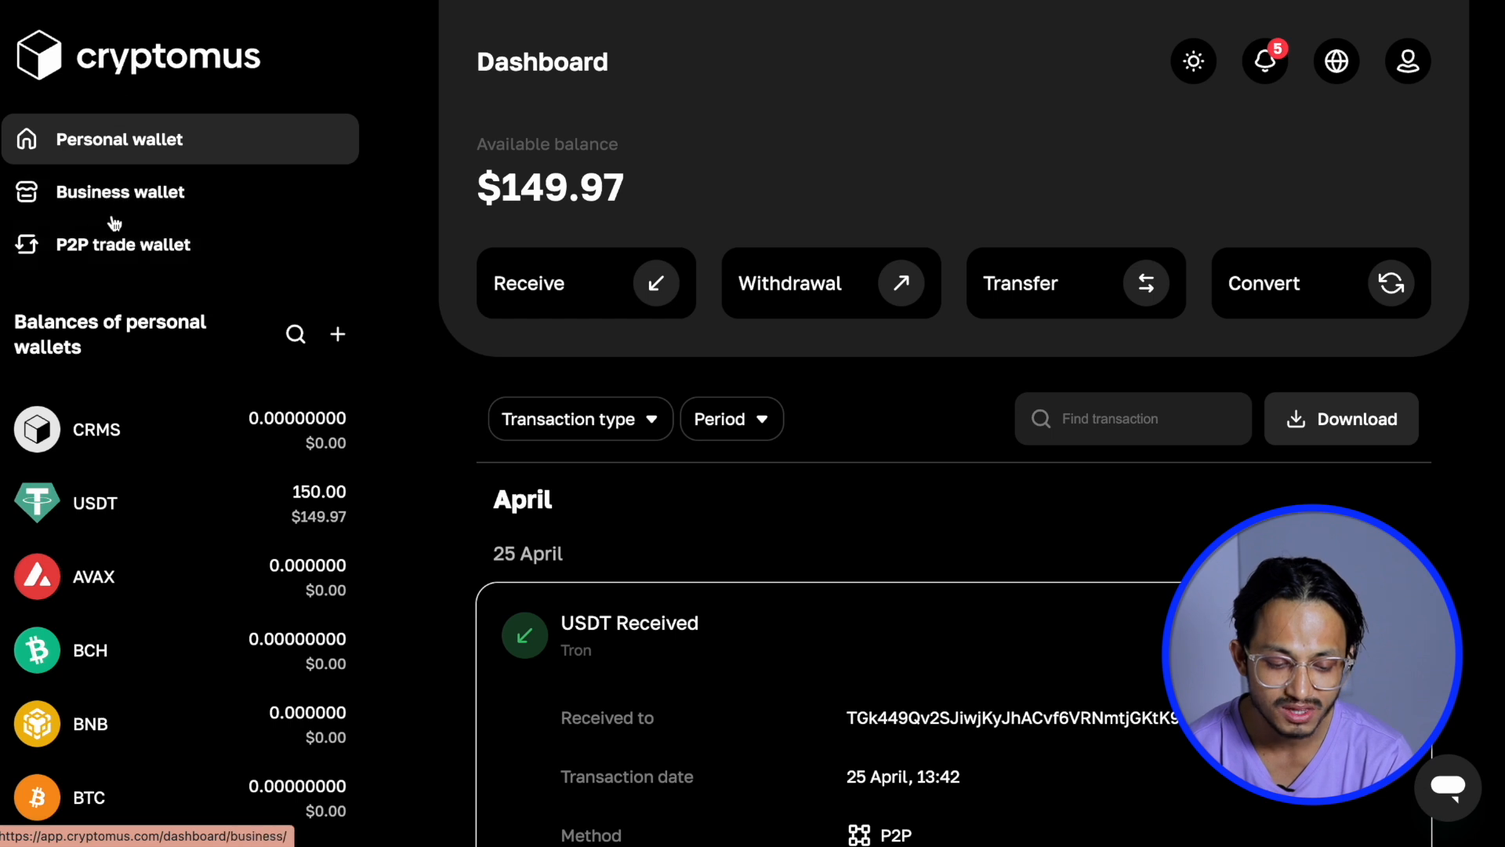
Step: View the business wallet and the P2P trade wallet, and return to the personal wallet
{"action": "left_click", "coordinate": [148, 194]}
{"action": "left_click", "coordinate": [141, 251]}
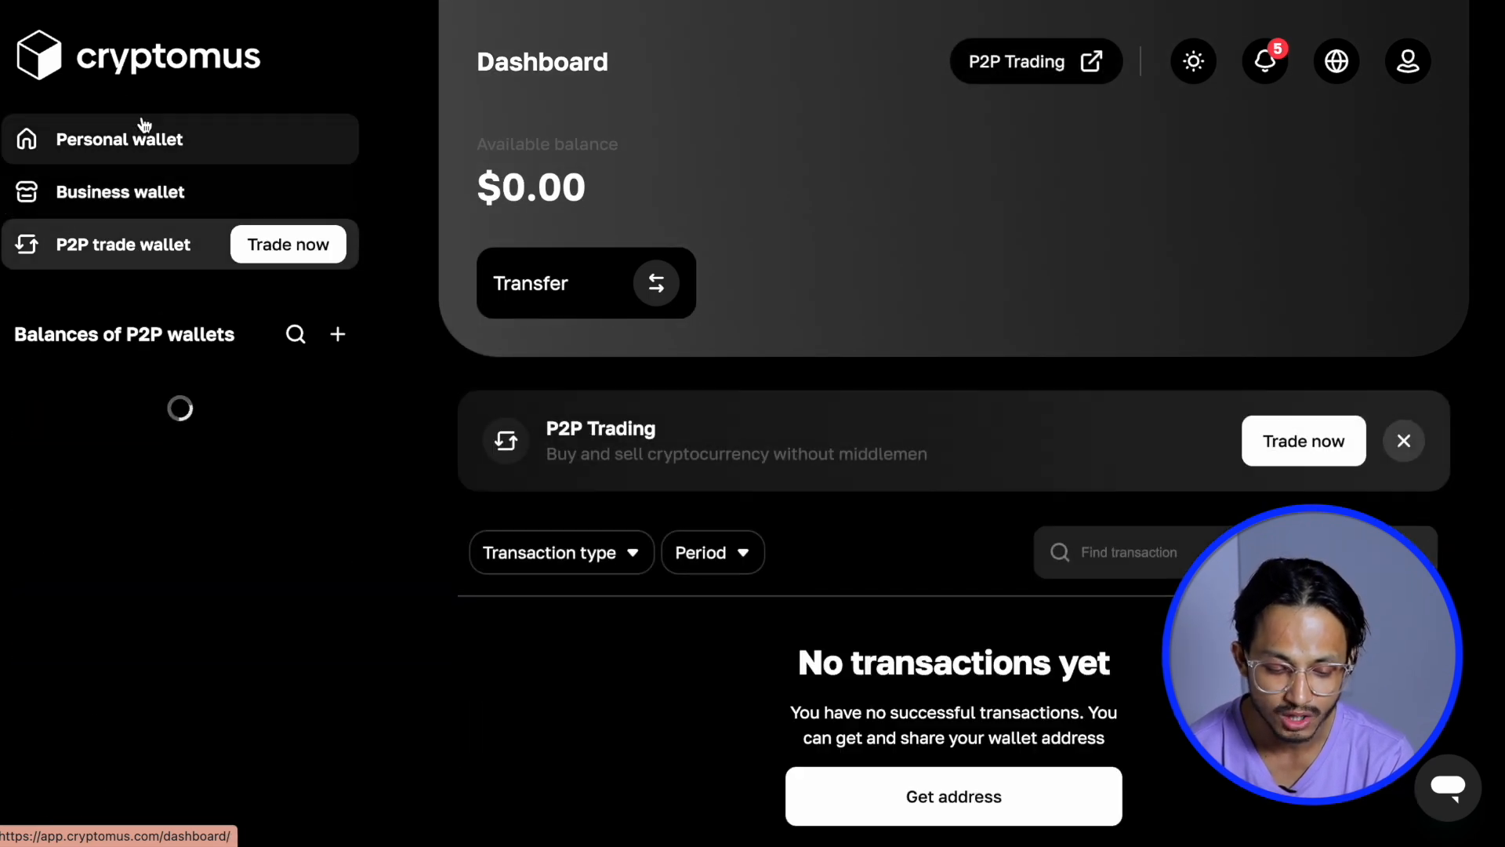
{"action": "left_click", "coordinate": [141, 145]}
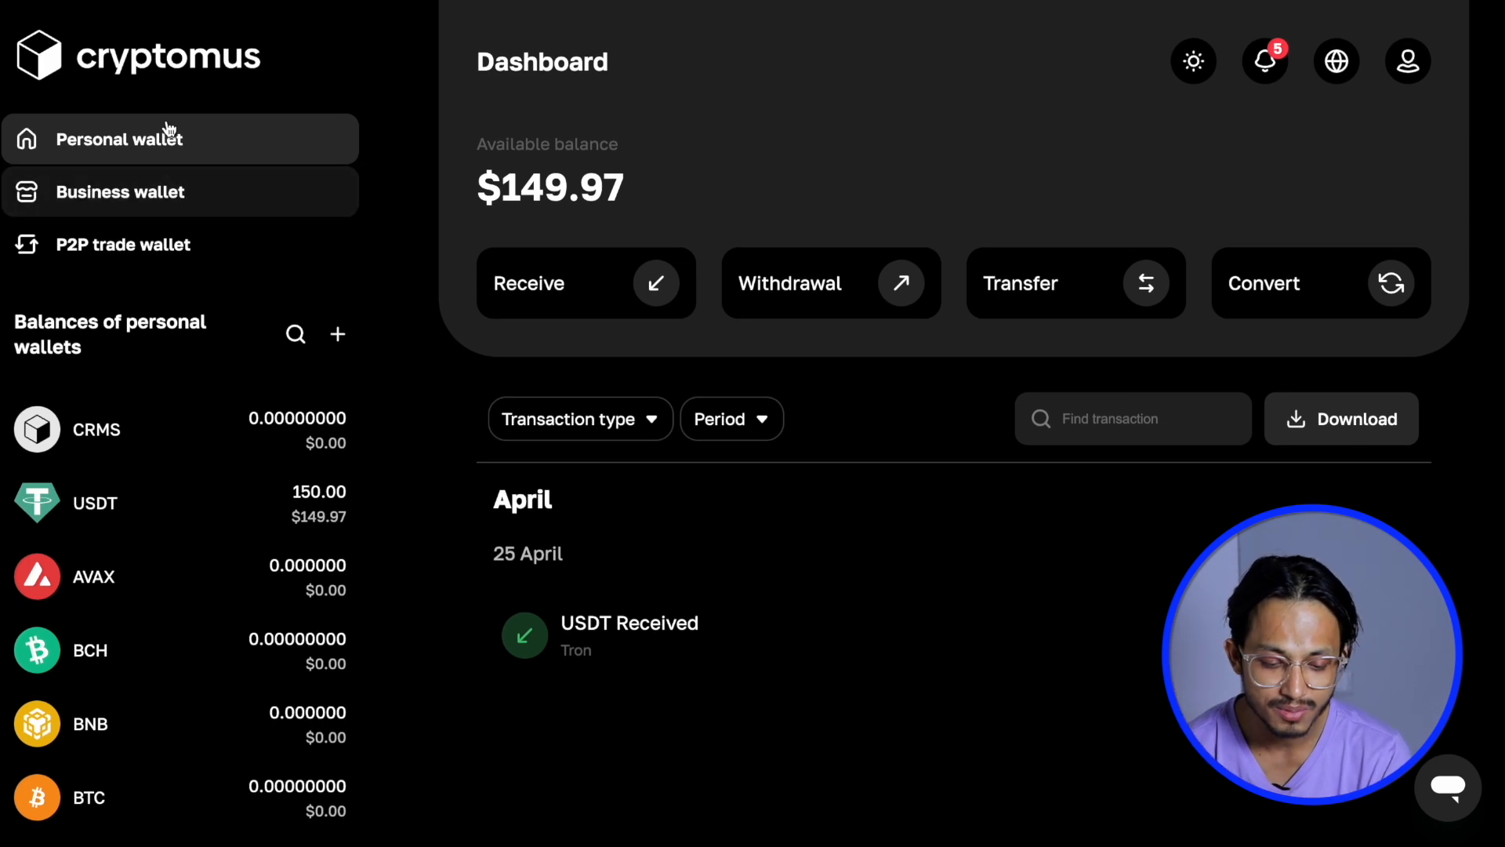
Step: Start receiving funds into the personal wallet and choose USDT as the wallet
{"action": "left_click", "coordinate": [653, 285]}
{"action": "scroll", "coordinate": [882, 170], "scroll_direction": "down", "scroll_amount": 2}
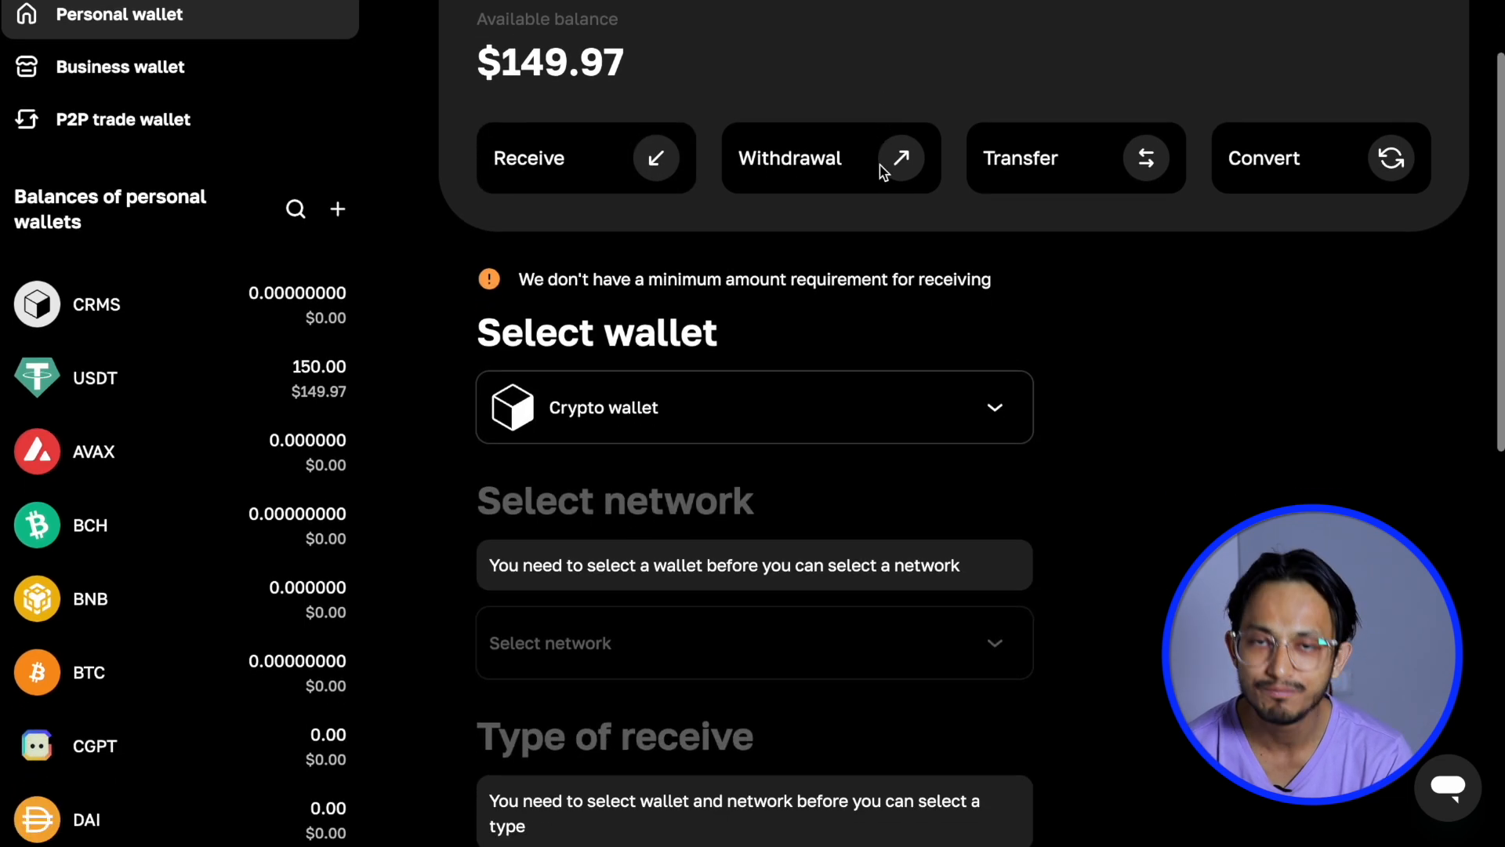
{"action": "scroll", "coordinate": [1187, 360], "scroll_direction": "down", "scroll_amount": 1}
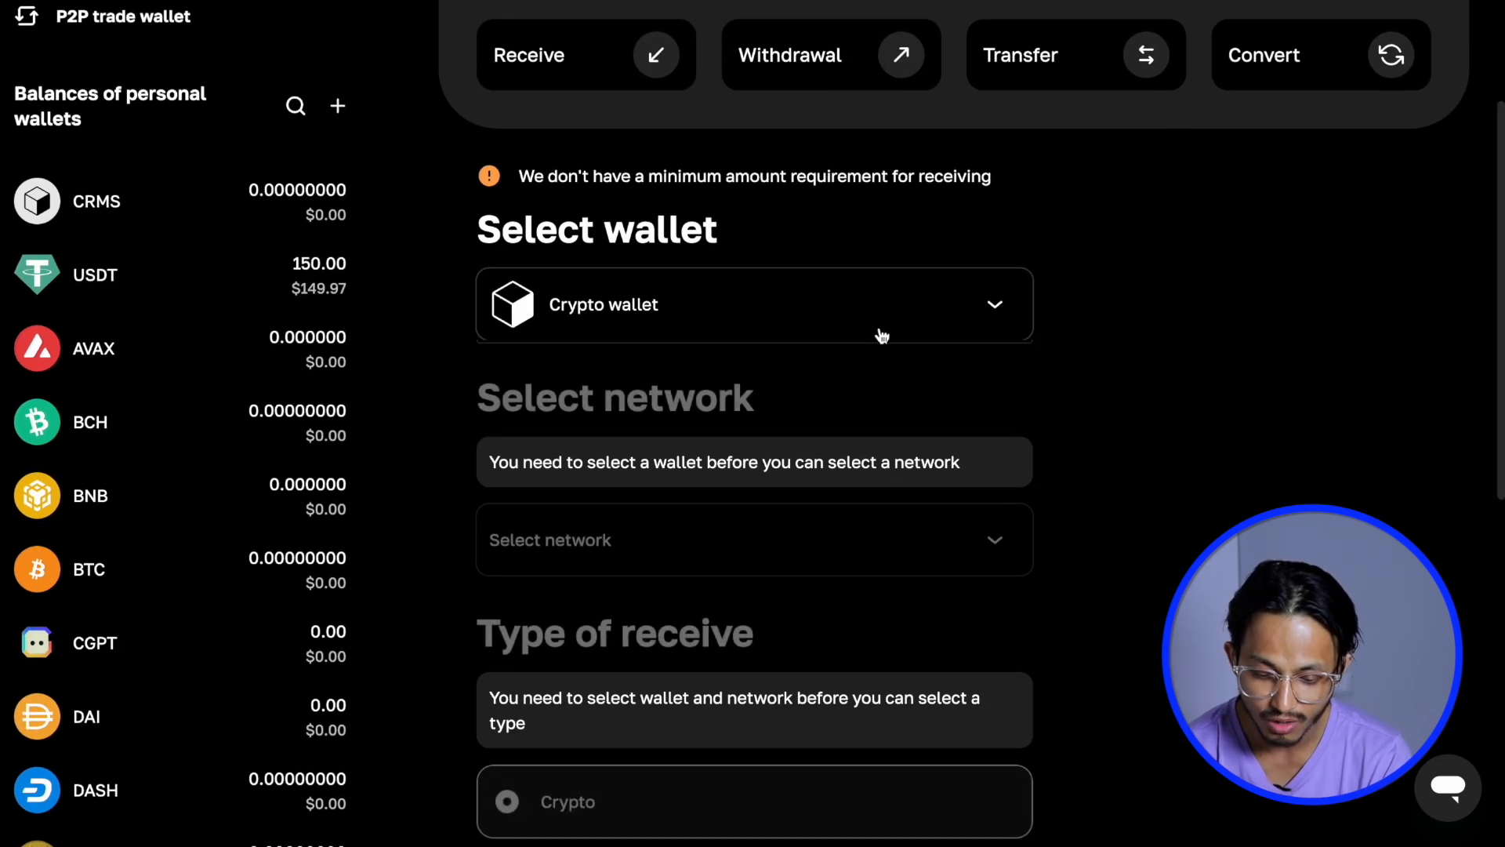
{"action": "left_click", "coordinate": [878, 333]}
{"action": "left_click", "coordinate": [818, 313]}
{"action": "left_click", "coordinate": [897, 325]}
{"action": "left_click", "coordinate": [903, 327]}
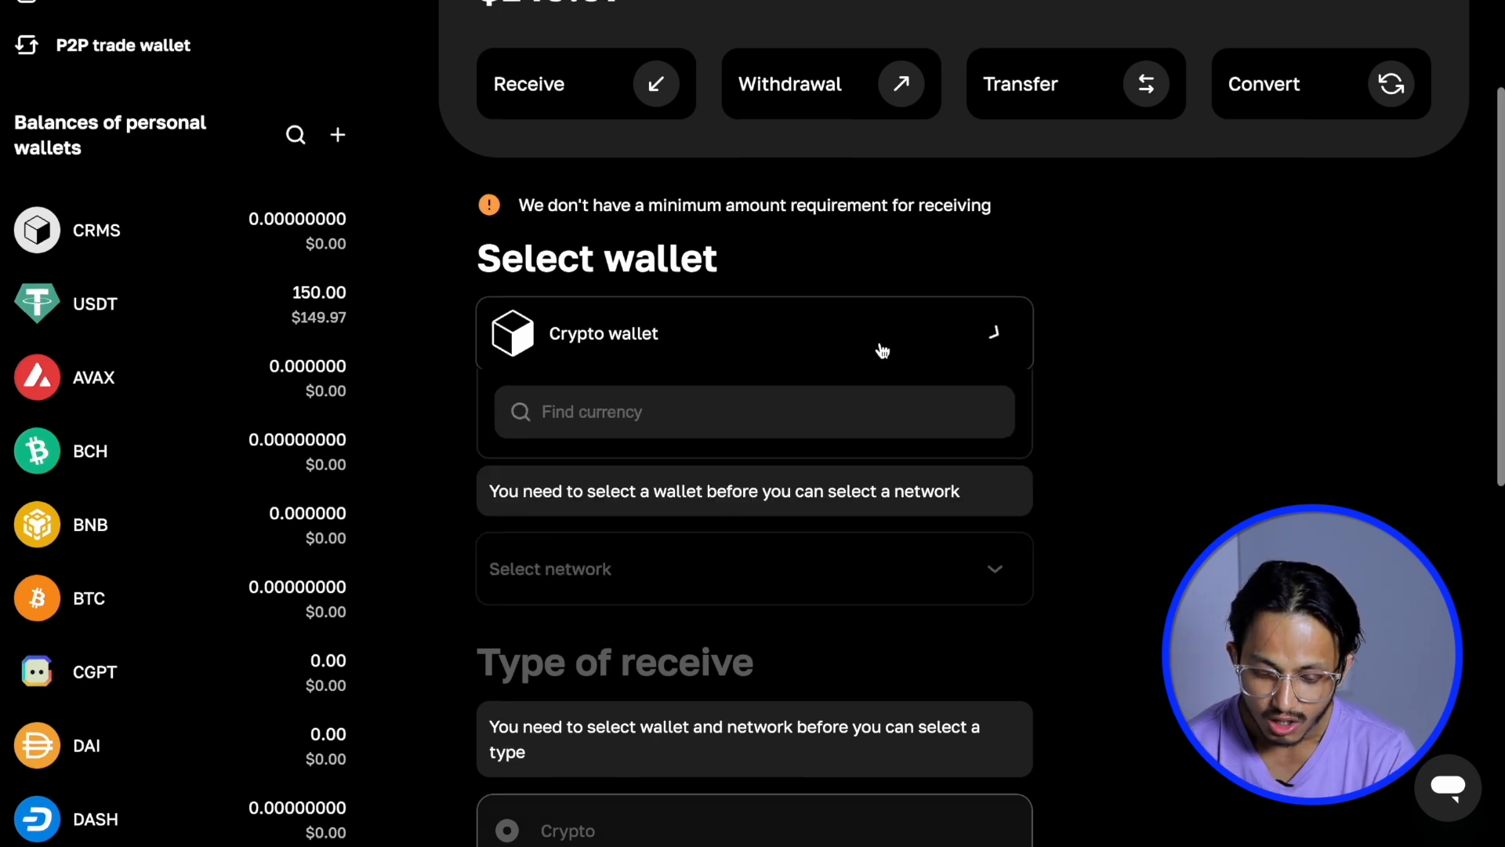
{"action": "left_click", "coordinate": [880, 350]}
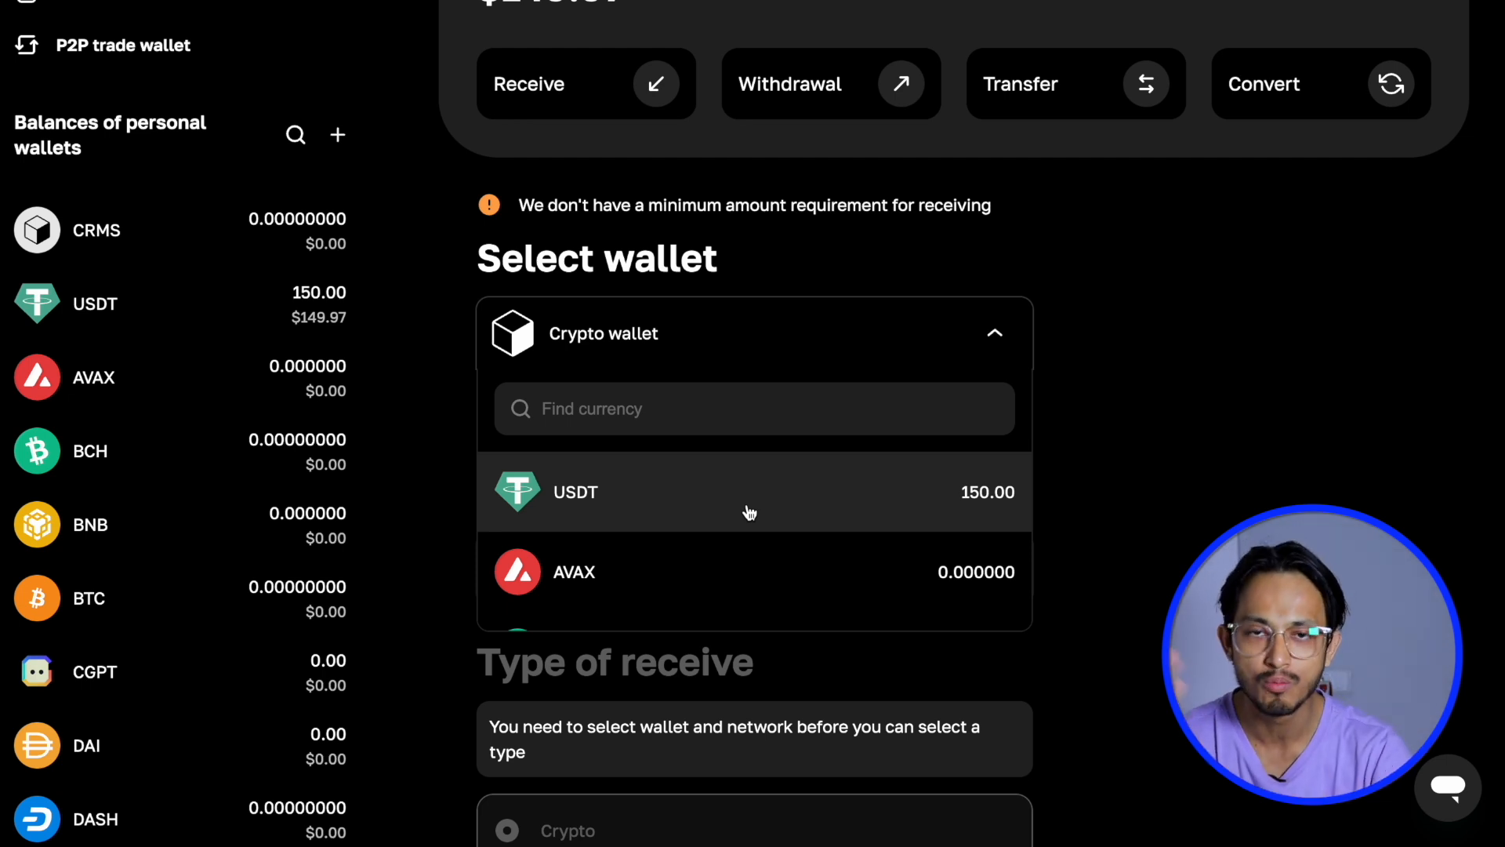
{"action": "left_click", "coordinate": [749, 512]}
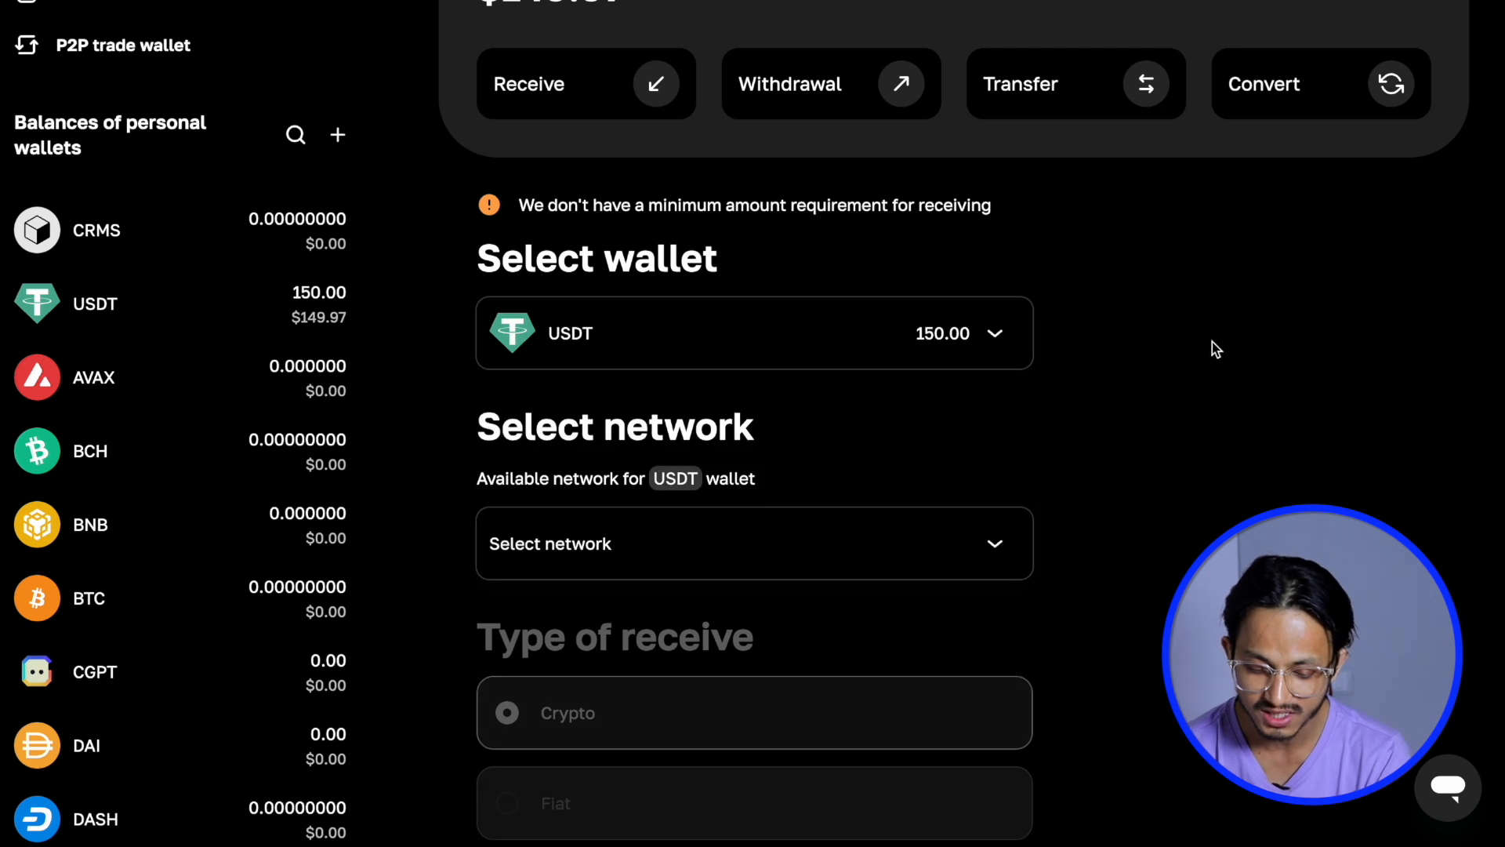
Step: Look through the networks available for the USDT wallet and choose Tron (TRC-20)
{"action": "scroll", "coordinate": [1209, 337], "scroll_direction": "down", "scroll_amount": 2}
{"action": "left_click", "coordinate": [881, 423]}
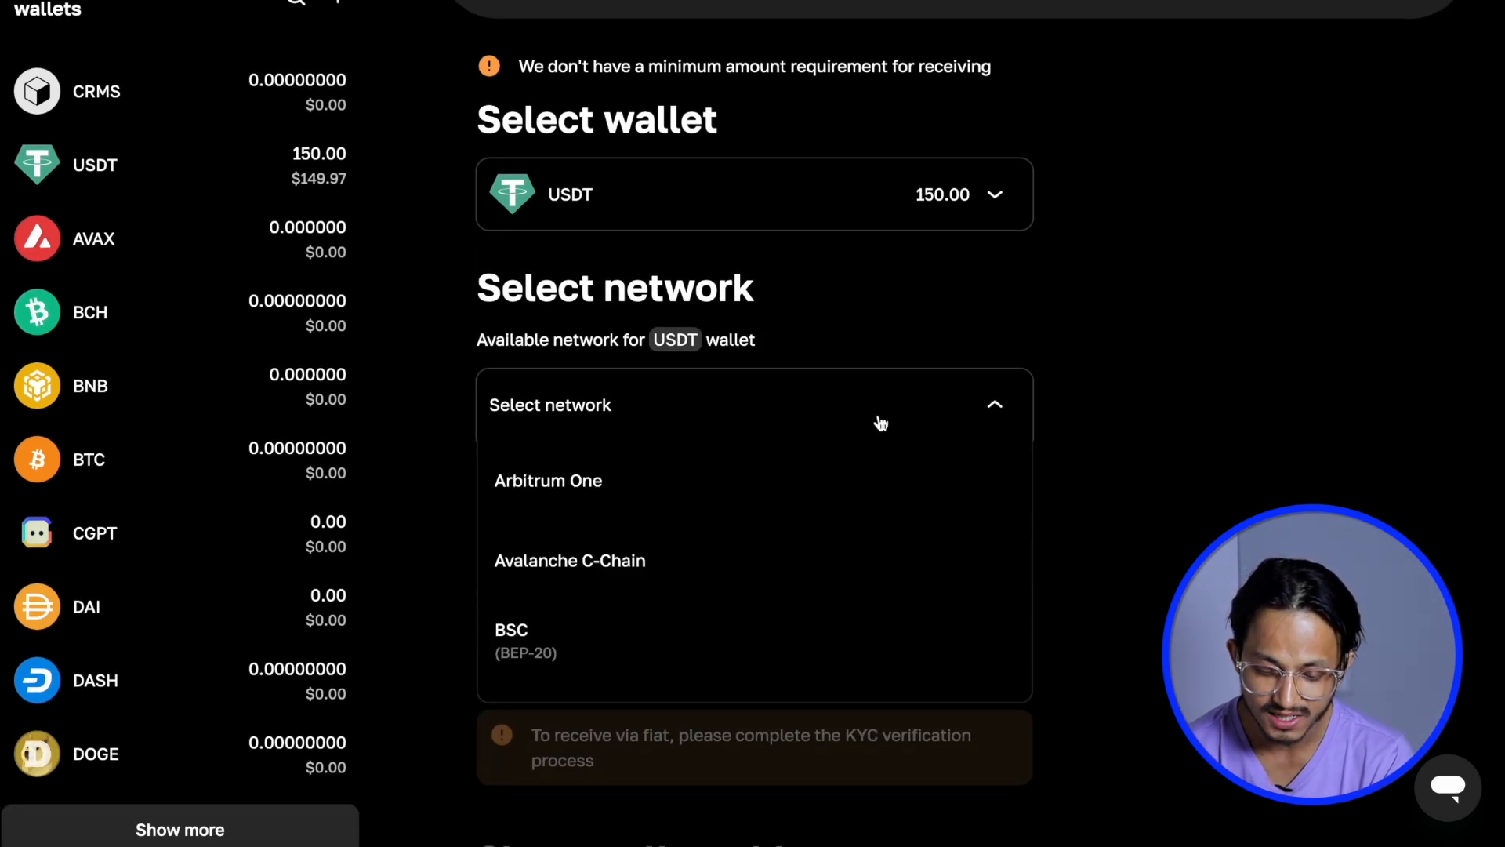
{"action": "scroll", "coordinate": [800, 578], "scroll_direction": "down", "scroll_amount": 5}
{"action": "scroll", "coordinate": [800, 578], "scroll_direction": "up", "scroll_amount": 5}
{"action": "scroll", "coordinate": [799, 578], "scroll_direction": "down", "scroll_amount": 2}
{"action": "scroll", "coordinate": [800, 578], "scroll_direction": "up", "scroll_amount": 2}
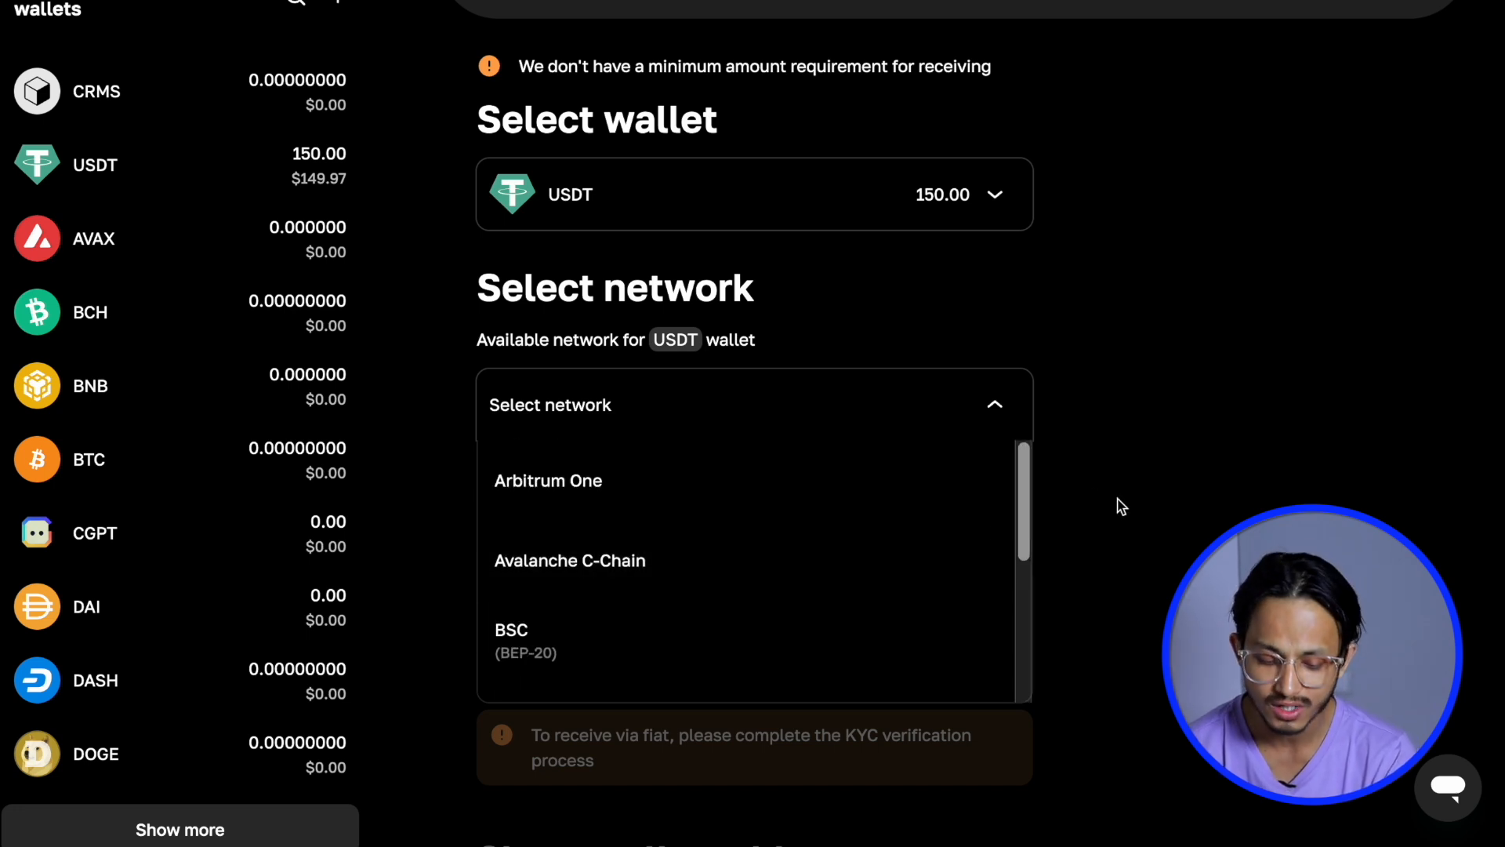
{"action": "scroll", "coordinate": [924, 537], "scroll_direction": "down", "scroll_amount": 5}
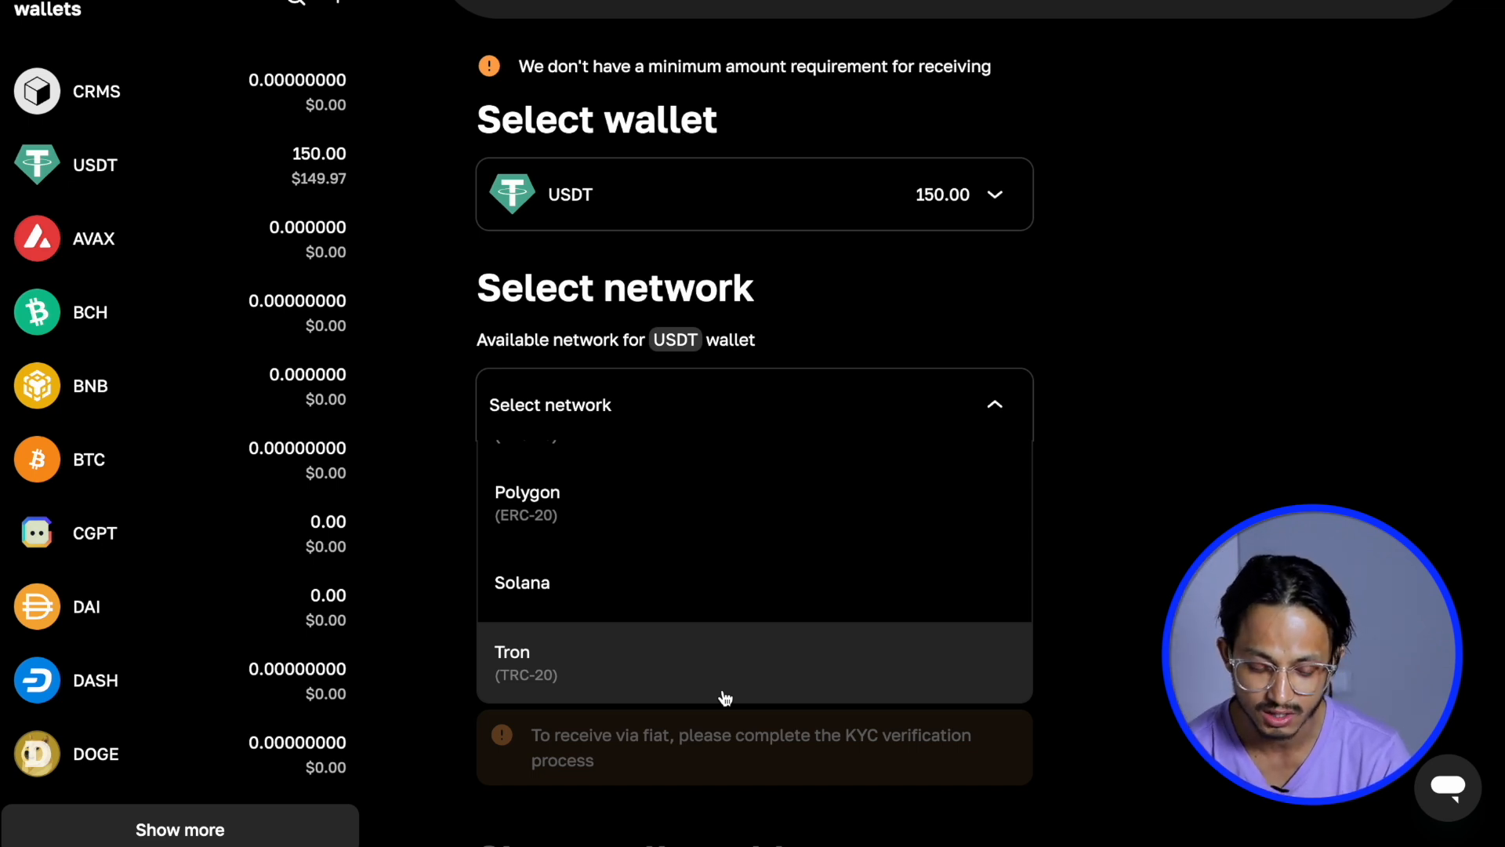
{"action": "scroll", "coordinate": [682, 645], "scroll_direction": "up", "scroll_amount": 5}
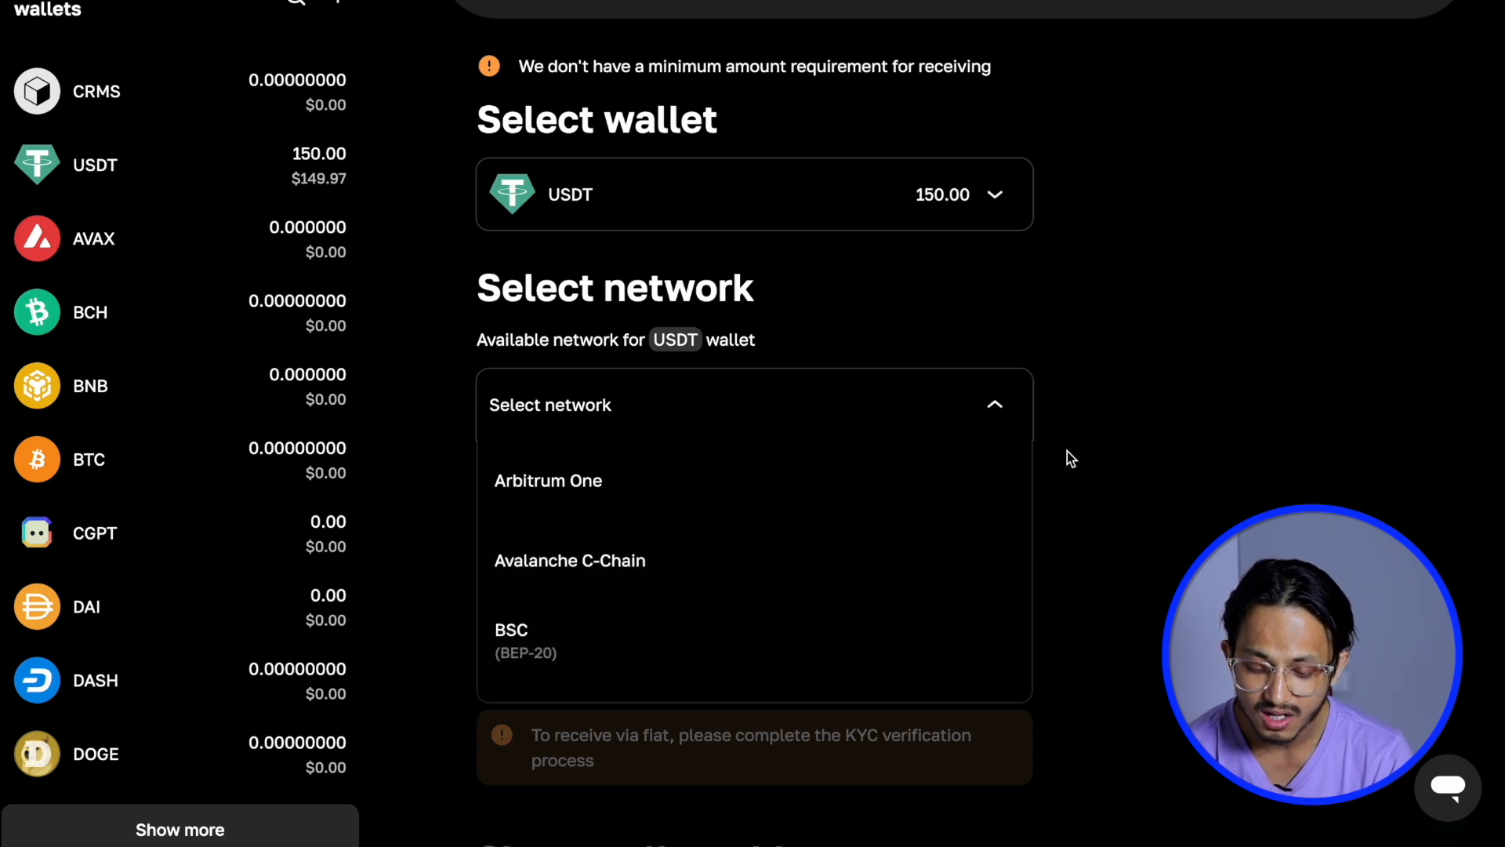
{"action": "scroll", "coordinate": [1077, 471], "scroll_direction": "down", "scroll_amount": 2}
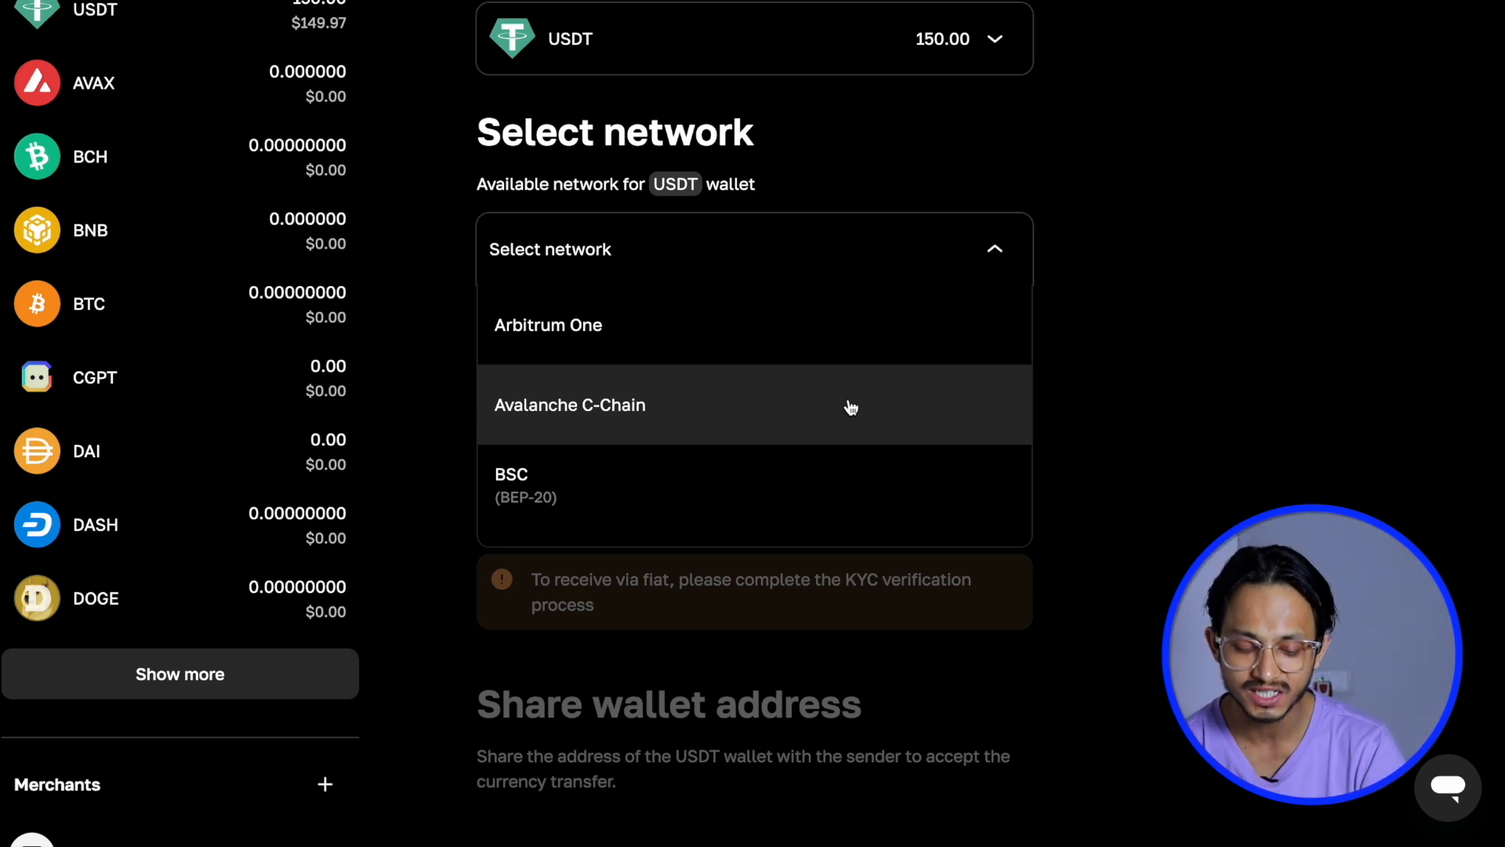
{"action": "scroll", "coordinate": [850, 407], "scroll_direction": "down", "scroll_amount": 4}
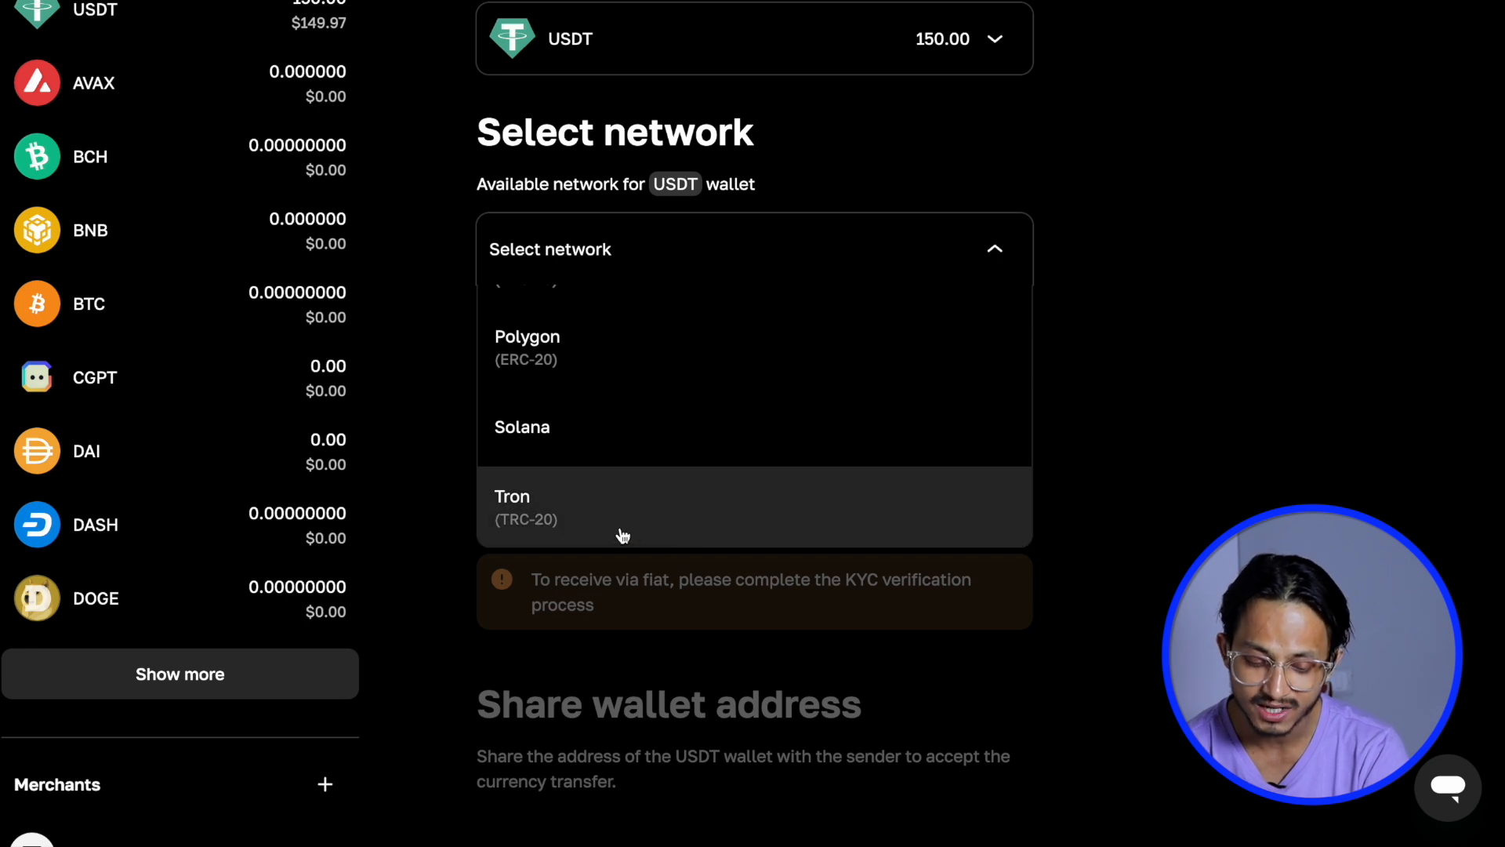
{"action": "left_click", "coordinate": [580, 511]}
Step: Reopen the network choices, review the alternatives to Tron, and select Tron (TRC-20) again
{"action": "left_click", "coordinate": [731, 263]}
{"action": "scroll", "coordinate": [682, 437], "scroll_direction": "up", "scroll_amount": 4}
{"action": "scroll", "coordinate": [682, 436], "scroll_direction": "down", "scroll_amount": 2}
{"action": "scroll", "coordinate": [622, 441], "scroll_direction": "up", "scroll_amount": 3}
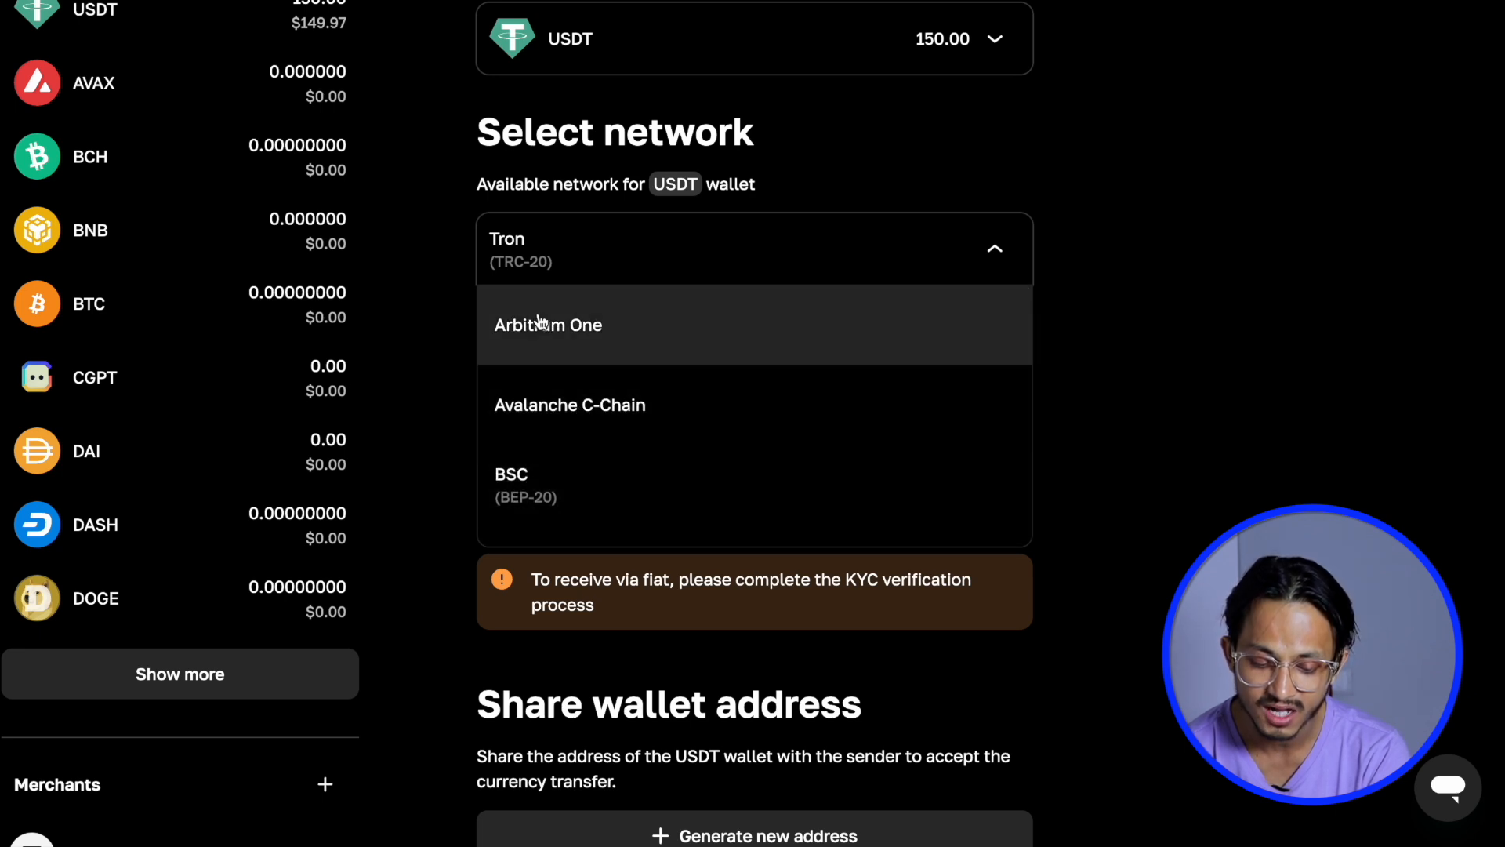
{"action": "scroll", "coordinate": [645, 397], "scroll_direction": "down", "scroll_amount": 3}
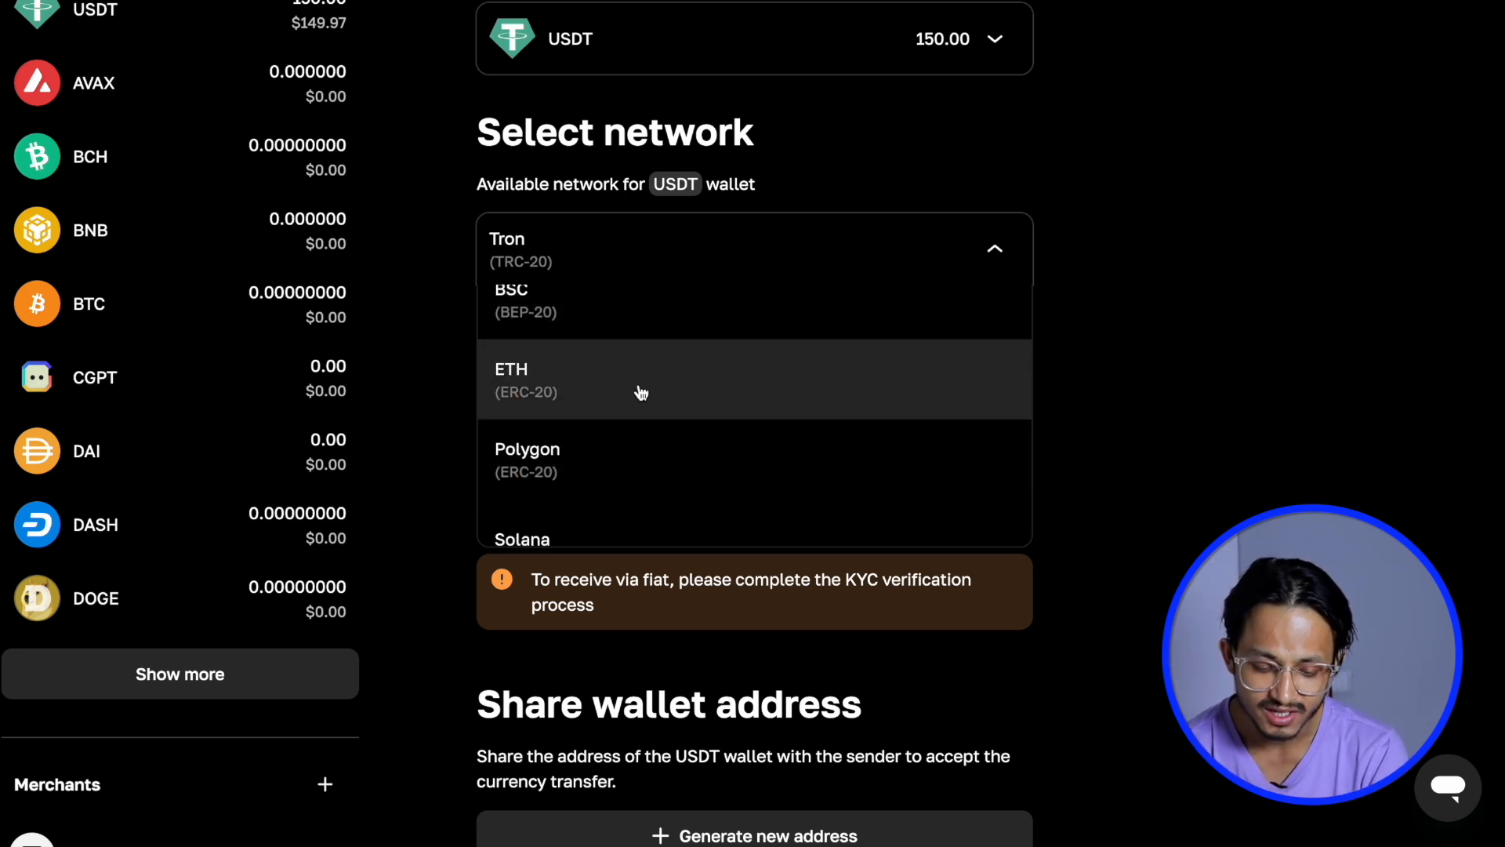
{"action": "scroll", "coordinate": [641, 390], "scroll_direction": "down", "scroll_amount": 2}
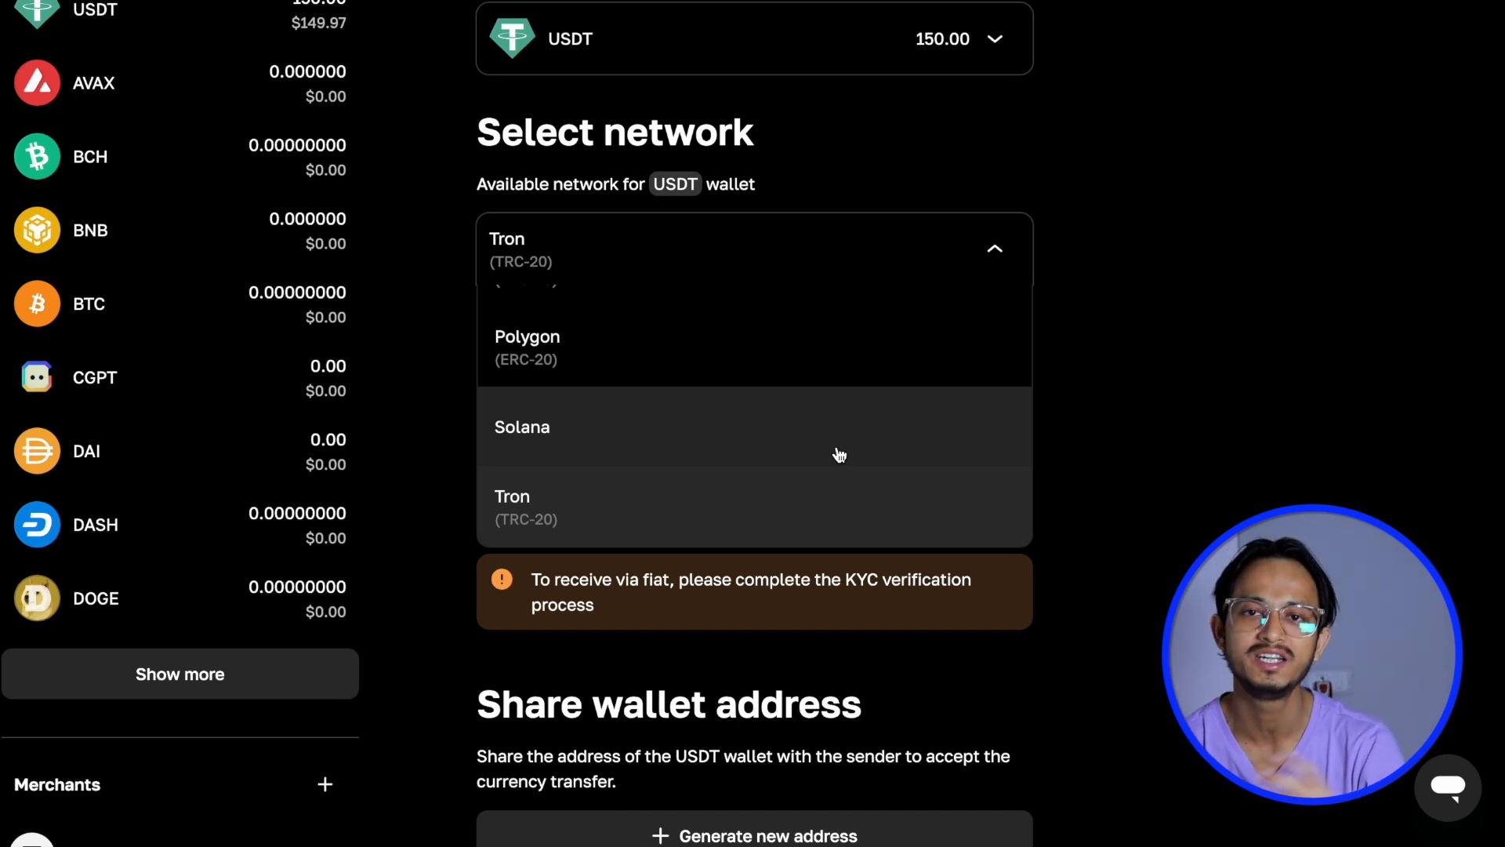
{"action": "left_click", "coordinate": [594, 533]}
Step: Copy the USDT wallet's Tron receiving address from the Share wallet address section
{"action": "scroll", "coordinate": [1249, 455], "scroll_direction": "down", "scroll_amount": 1}
{"action": "scroll", "coordinate": [1250, 454], "scroll_direction": "down", "scroll_amount": 2}
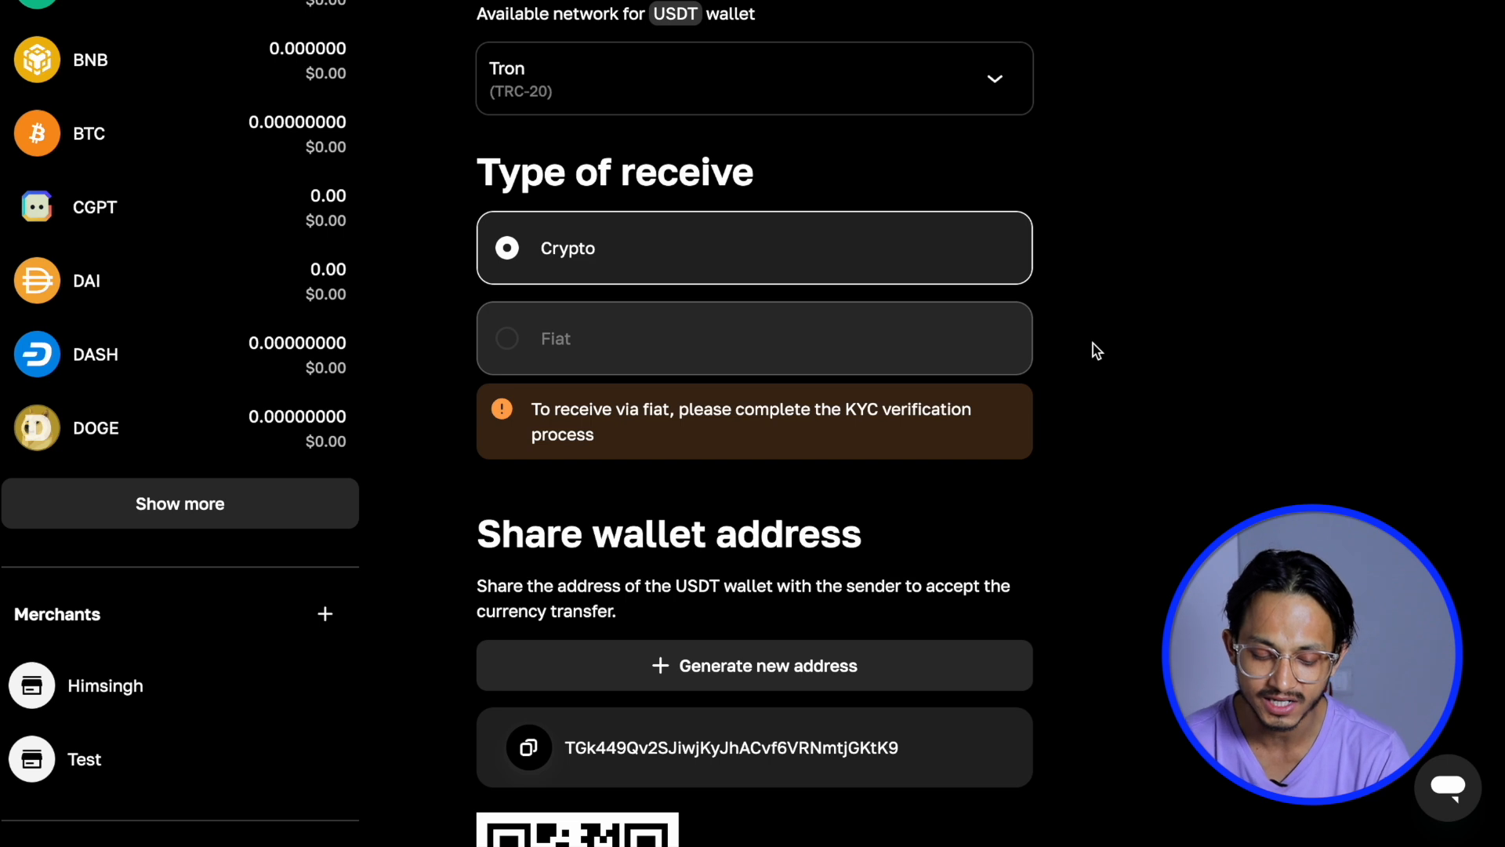
{"action": "scroll", "coordinate": [1094, 349], "scroll_direction": "down", "scroll_amount": 4}
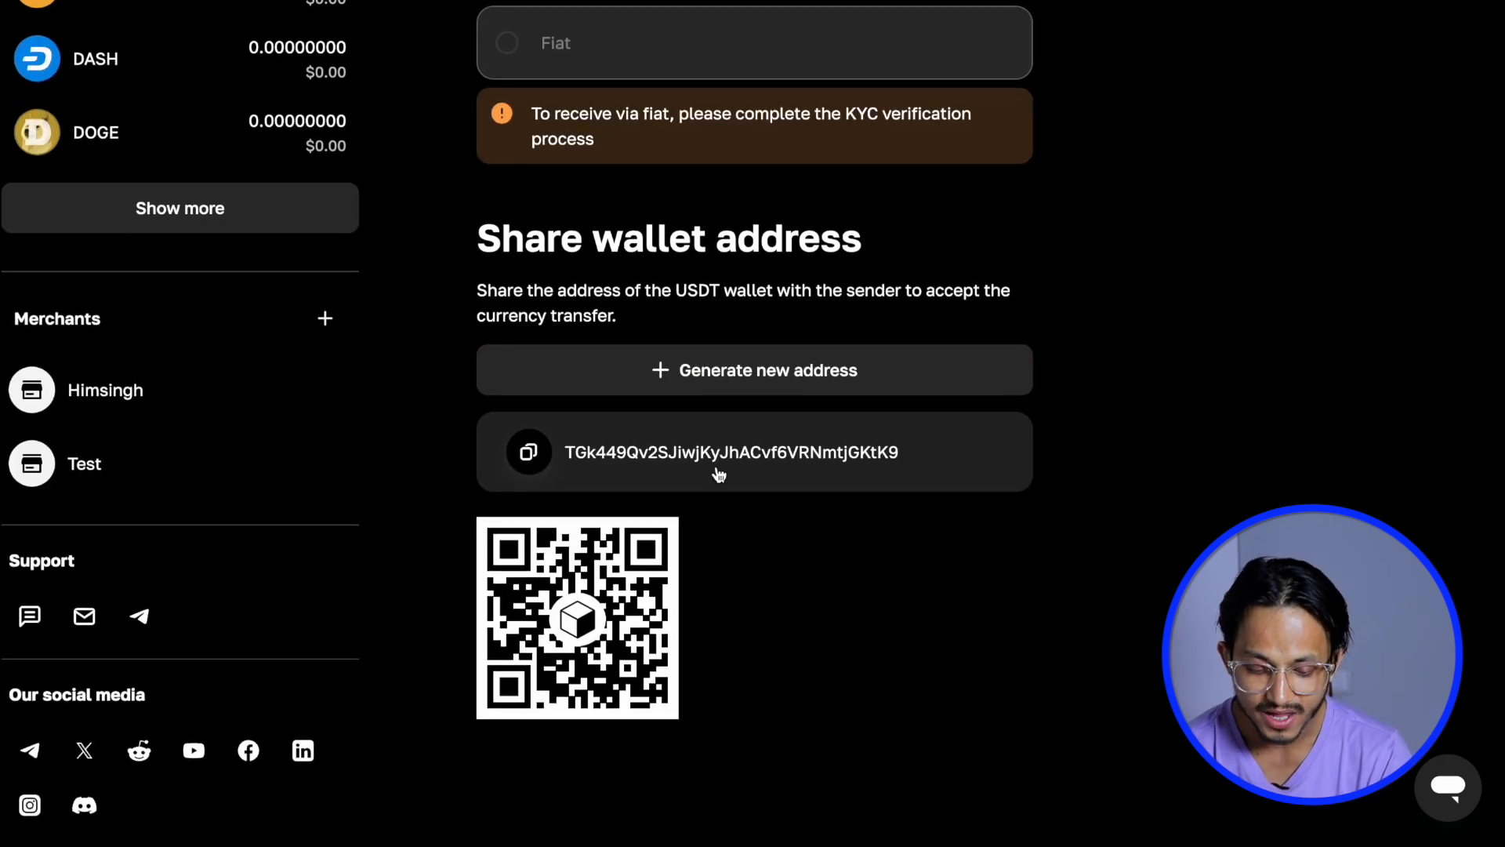
{"action": "left_click", "coordinate": [527, 453]}
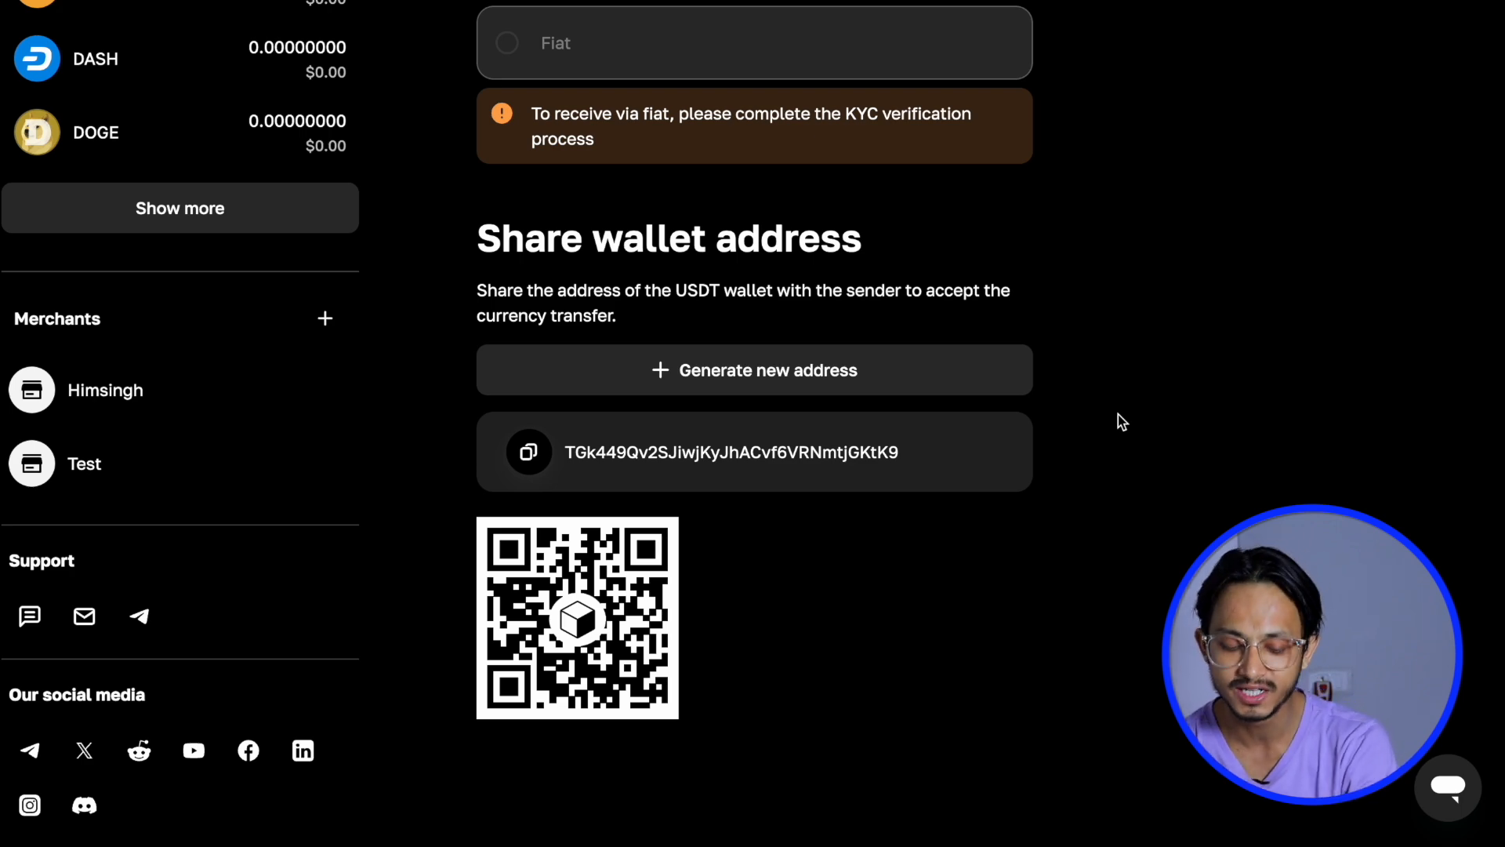
Step: Review the chosen wallet, network and type of receive, and copy the receiving address again
{"action": "scroll", "coordinate": [1117, 416], "scroll_direction": "up", "scroll_amount": 8}
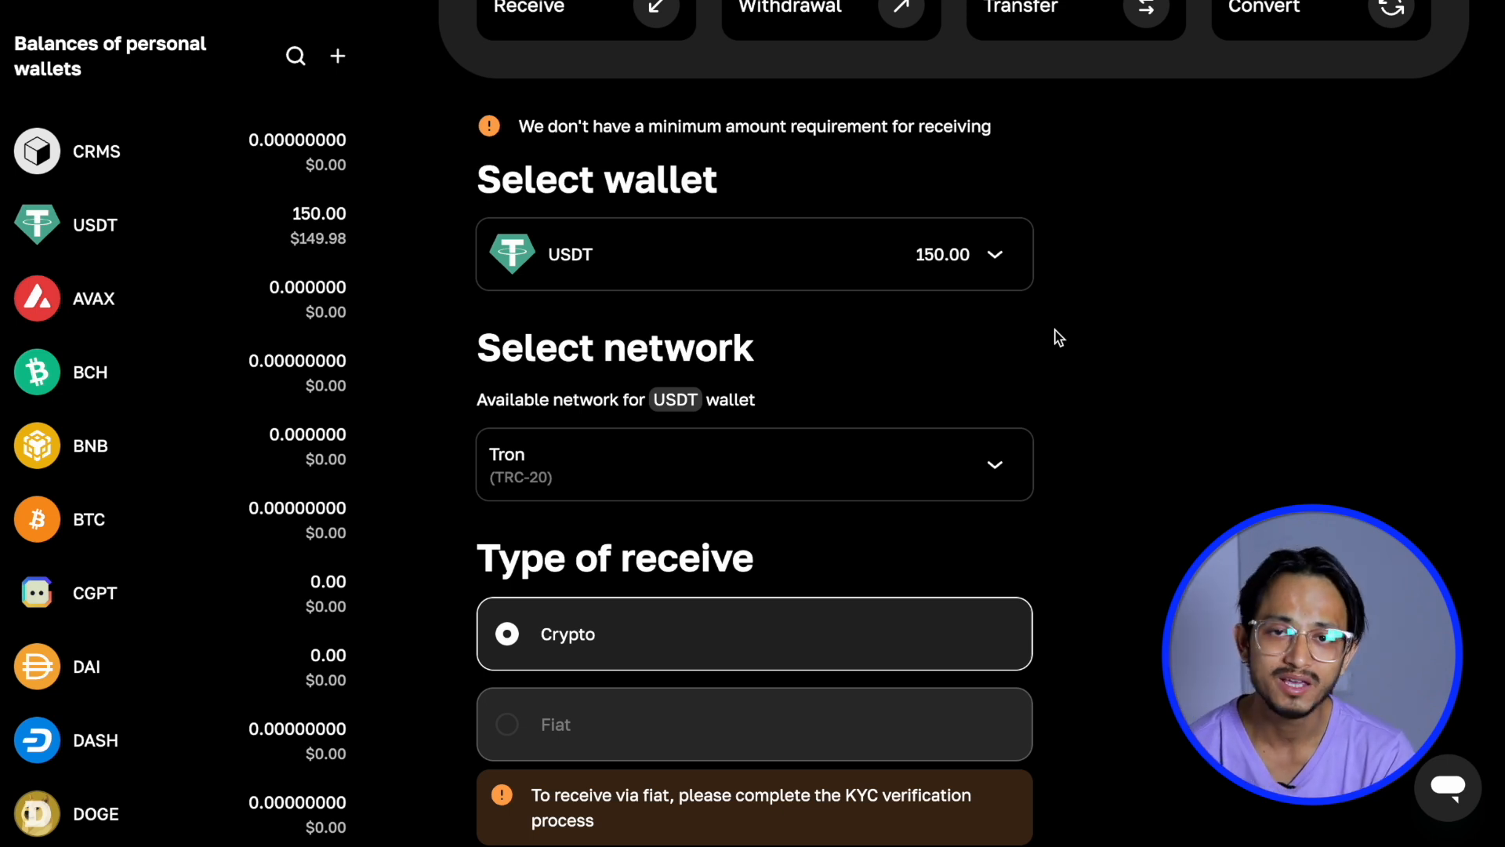
{"action": "scroll", "coordinate": [1058, 337], "scroll_direction": "down", "scroll_amount": 1}
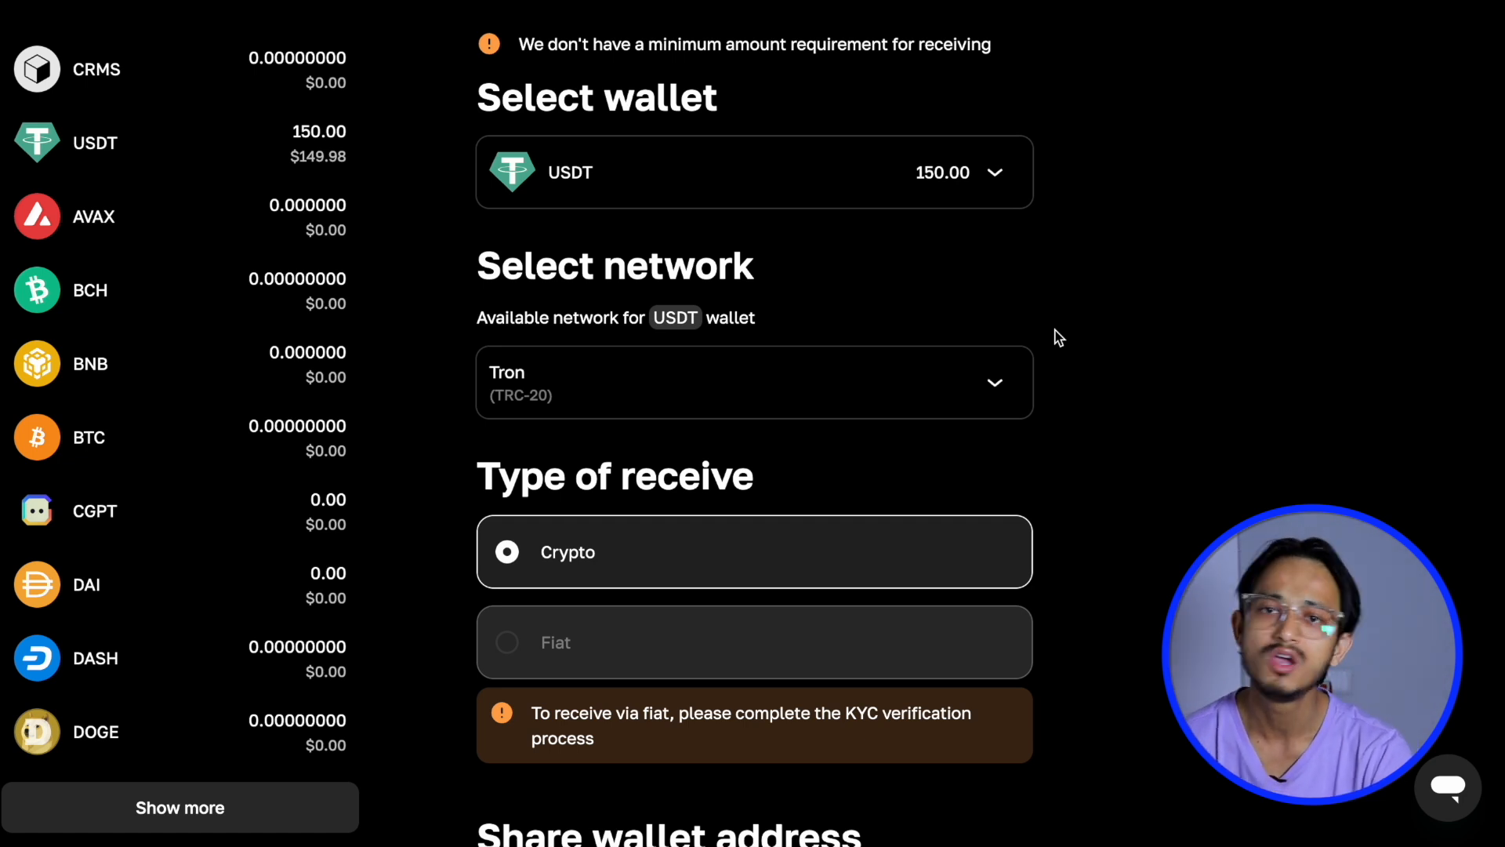
{"action": "scroll", "coordinate": [1058, 337], "scroll_direction": "down", "scroll_amount": 7}
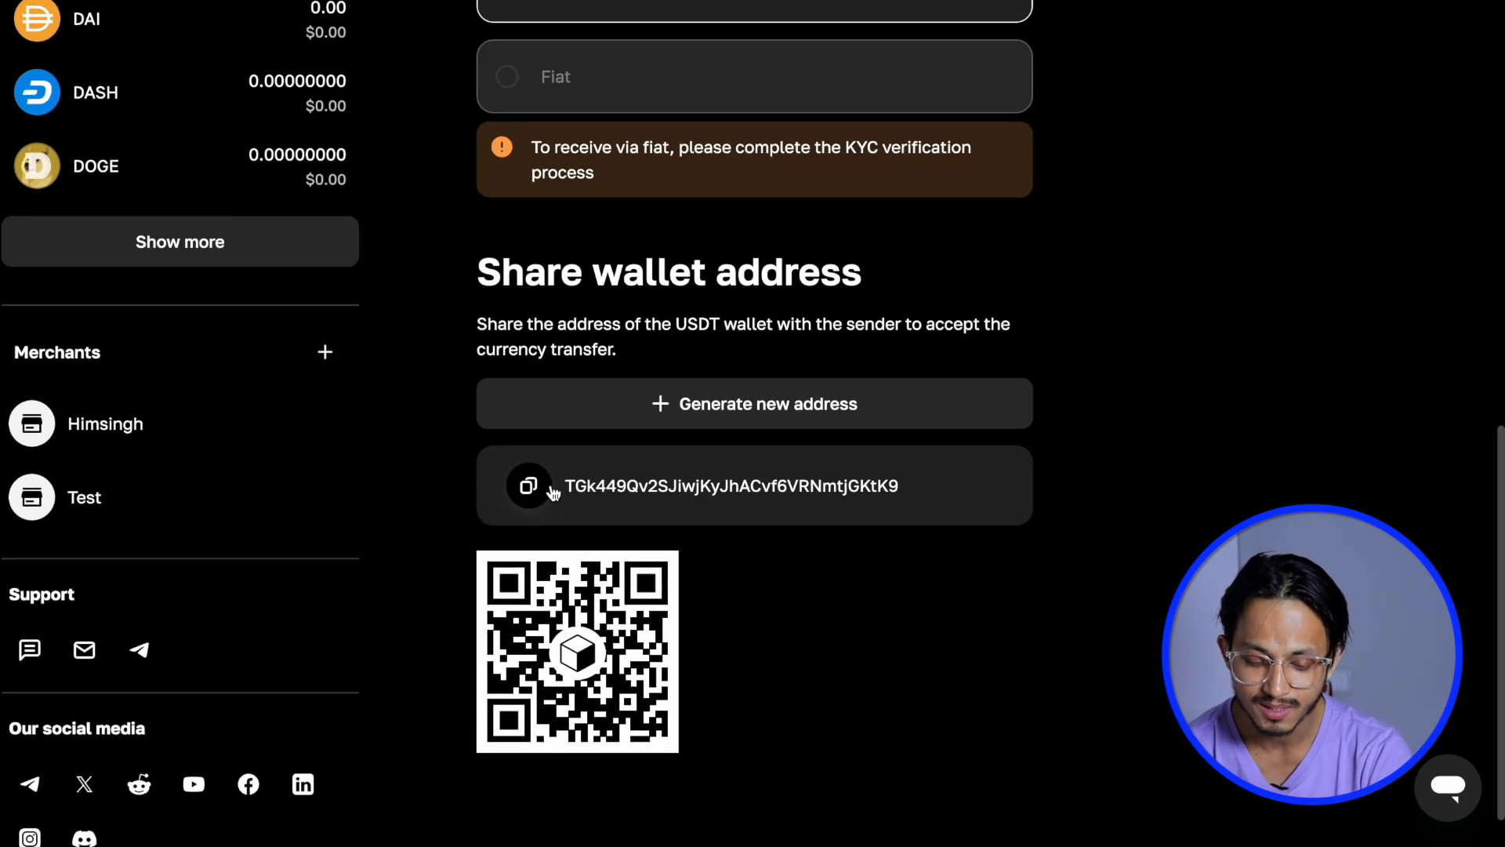
{"action": "left_click", "coordinate": [528, 486]}
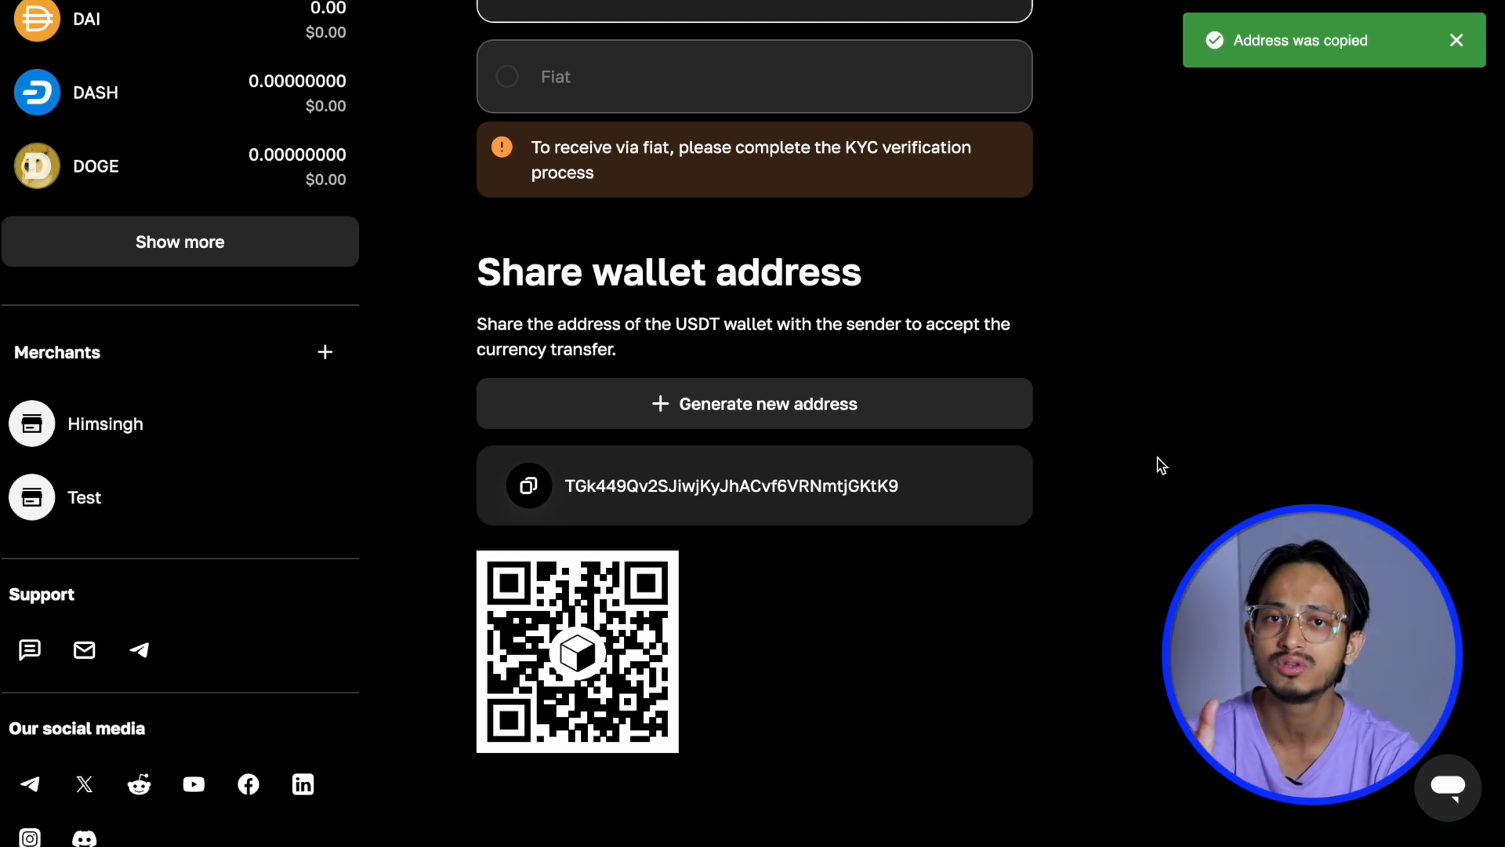
Step: Try to generate a new receiving address for the USDT wallet
{"action": "scroll", "coordinate": [1160, 466], "scroll_direction": "down", "scroll_amount": 1}
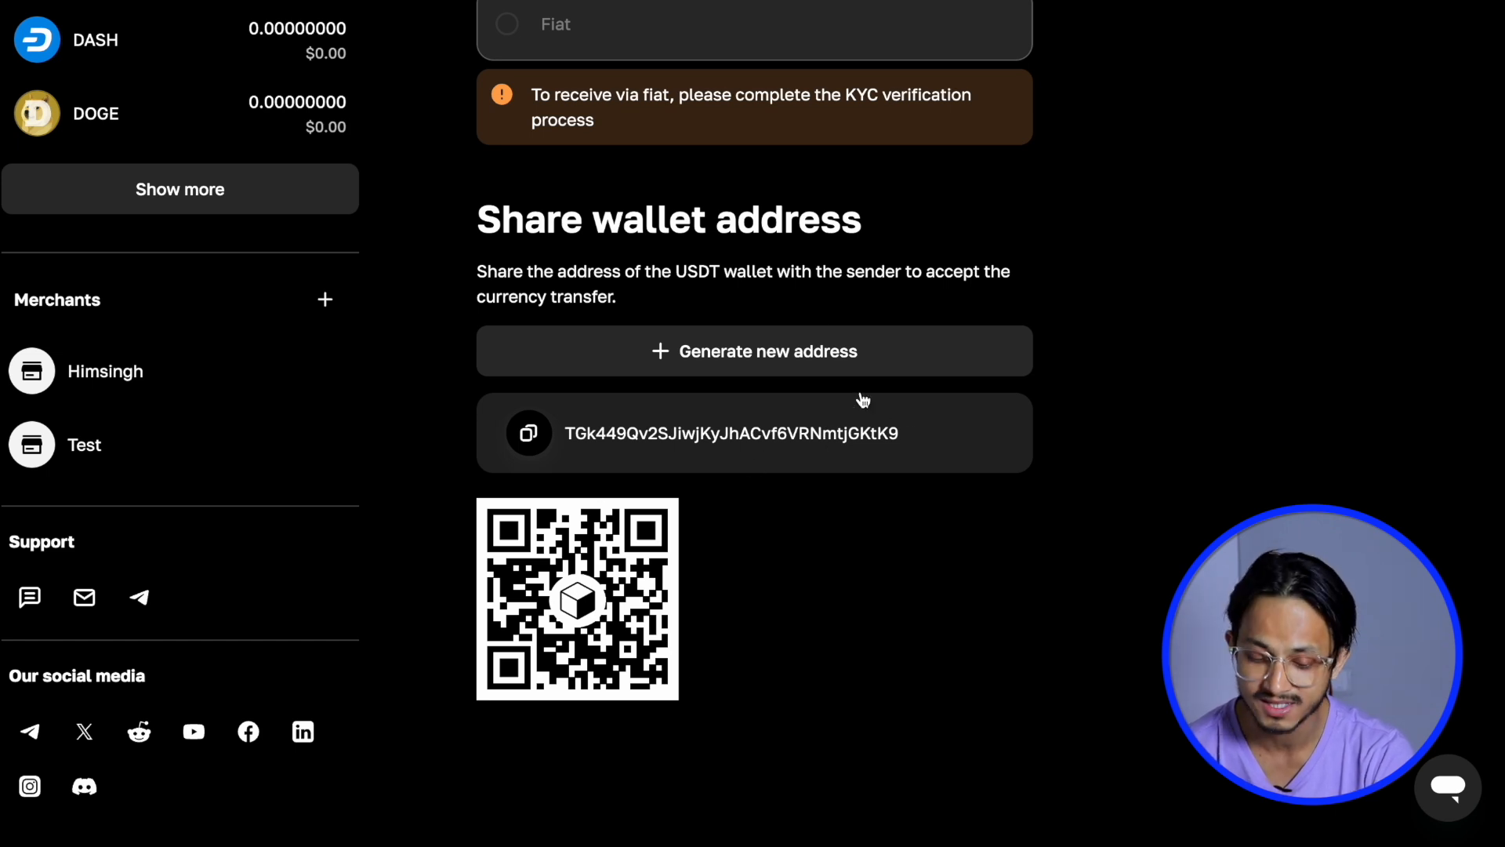
{"action": "left_click", "coordinate": [773, 362]}
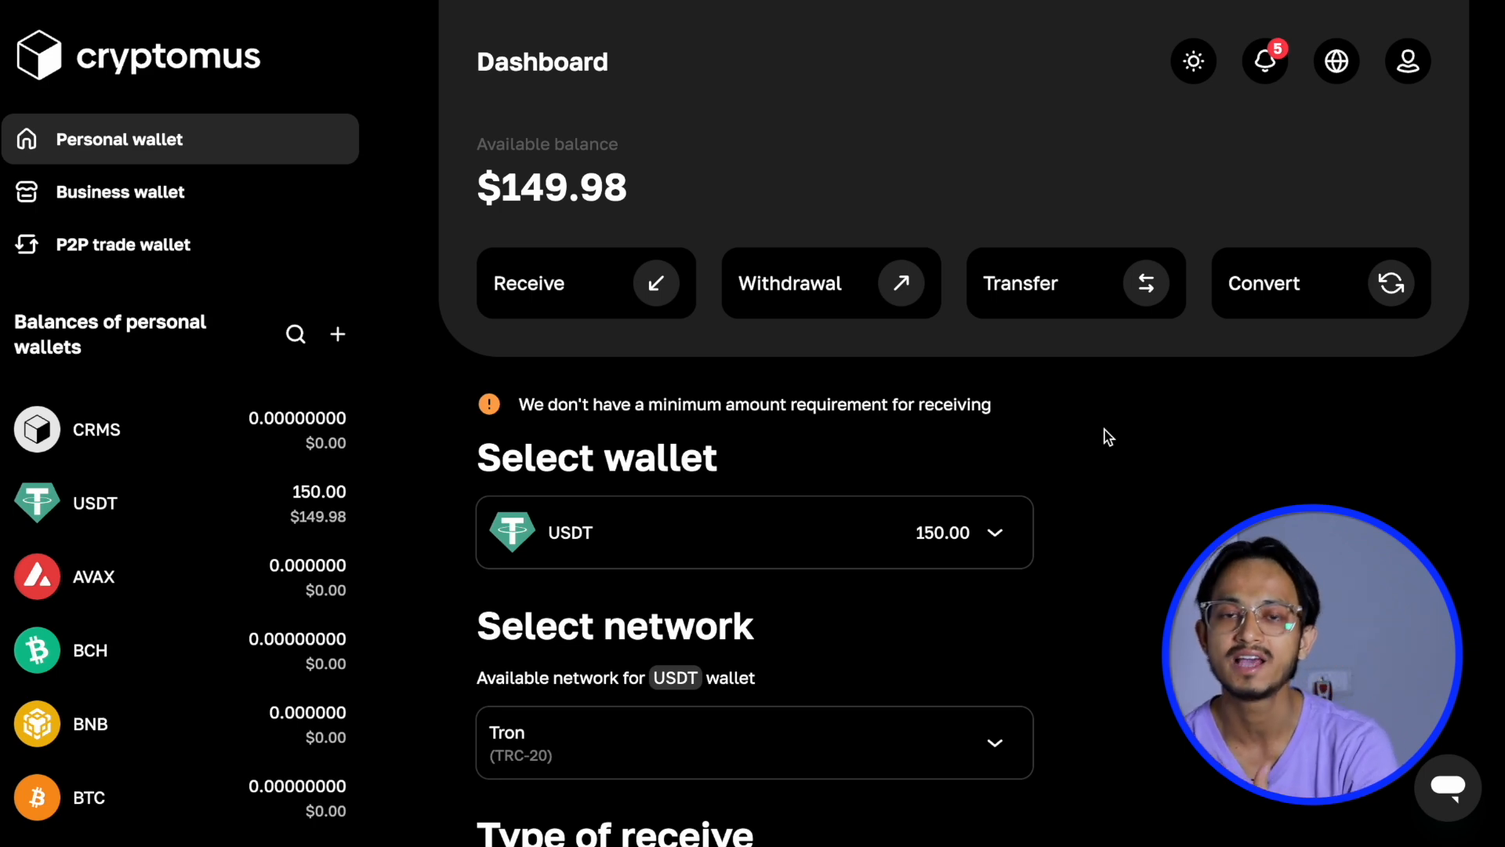
Step: Select the full wallet address text in the Share wallet address section and copy it
{"action": "scroll", "coordinate": [1108, 437], "scroll_direction": "down", "scroll_amount": 10}
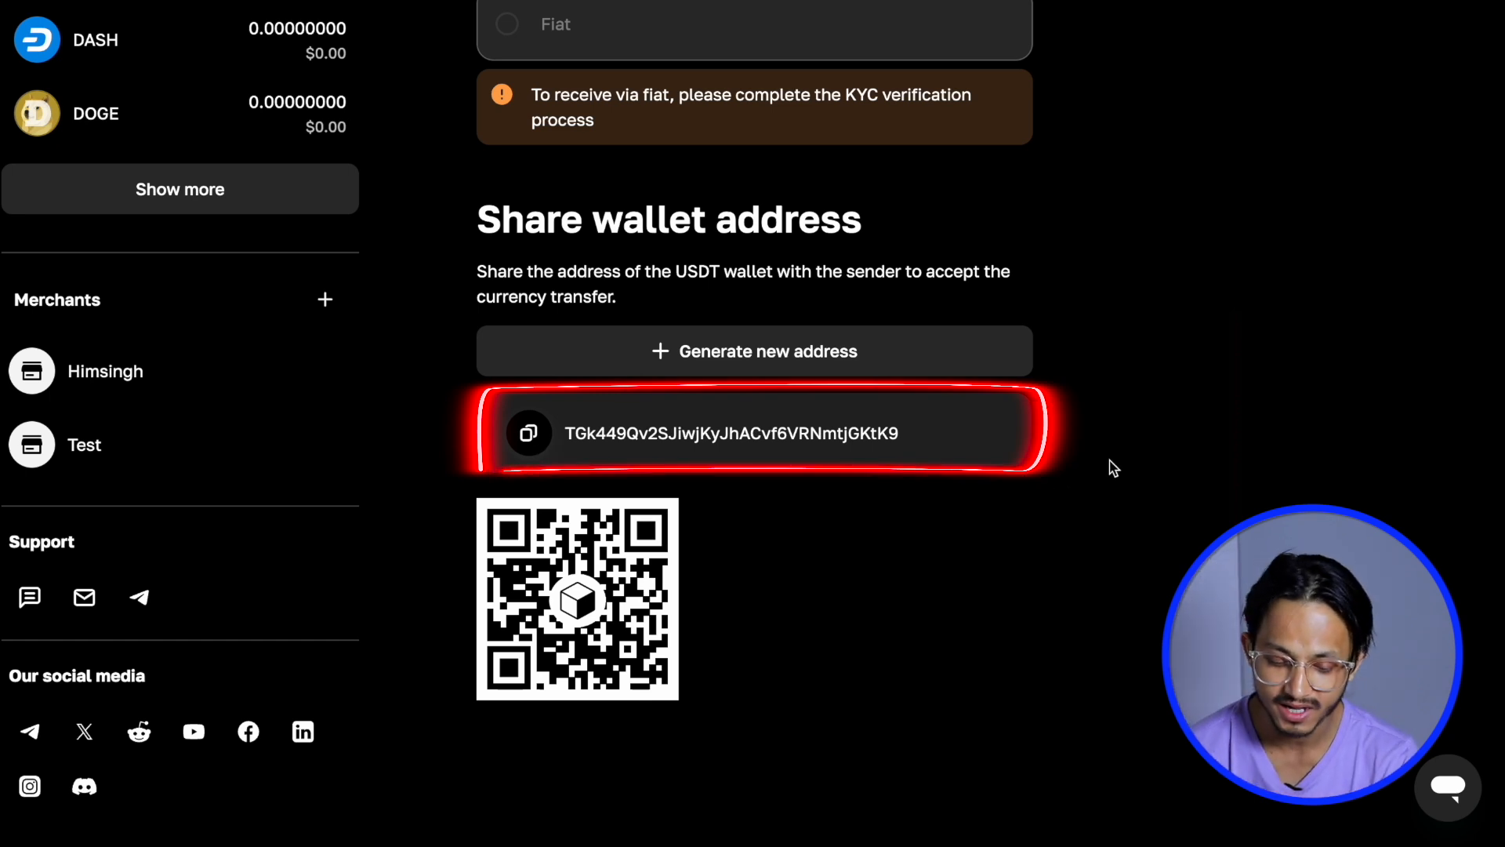
{"action": "left_click_drag", "start_coordinate": [563, 433], "coordinate": [948, 438]}
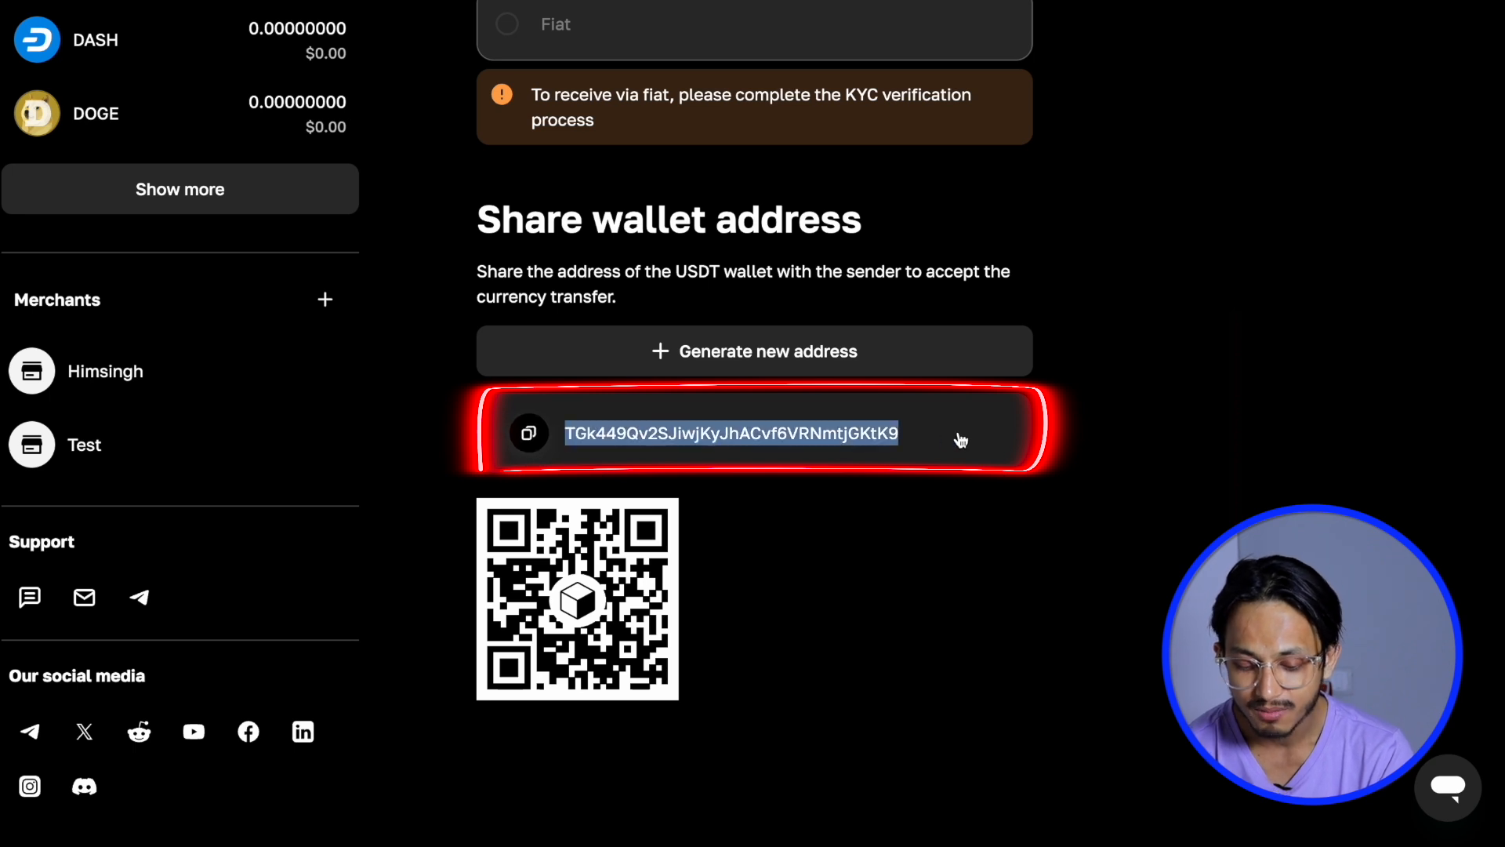
{"action": "key", "text": "ctrl+c"}
{"action": "left_click", "coordinate": [1131, 426]}
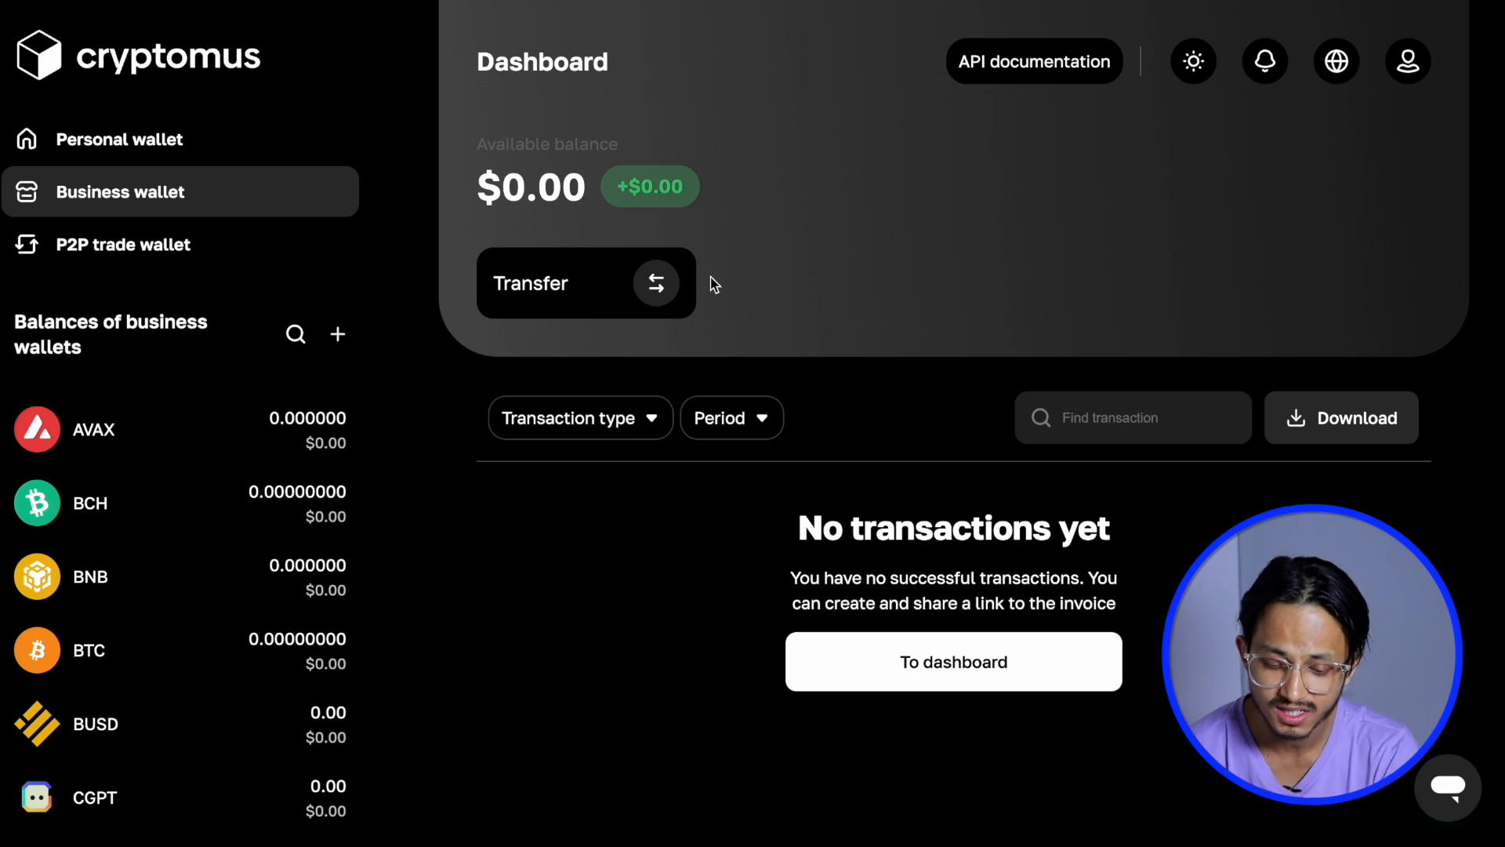
Step: Start creating a new business wallet merchant and enter John Cena as its name
{"action": "scroll", "coordinate": [797, 354], "scroll_direction": "down", "scroll_amount": 10}
{"action": "scroll", "coordinate": [797, 354], "scroll_direction": "up", "scroll_amount": 2}
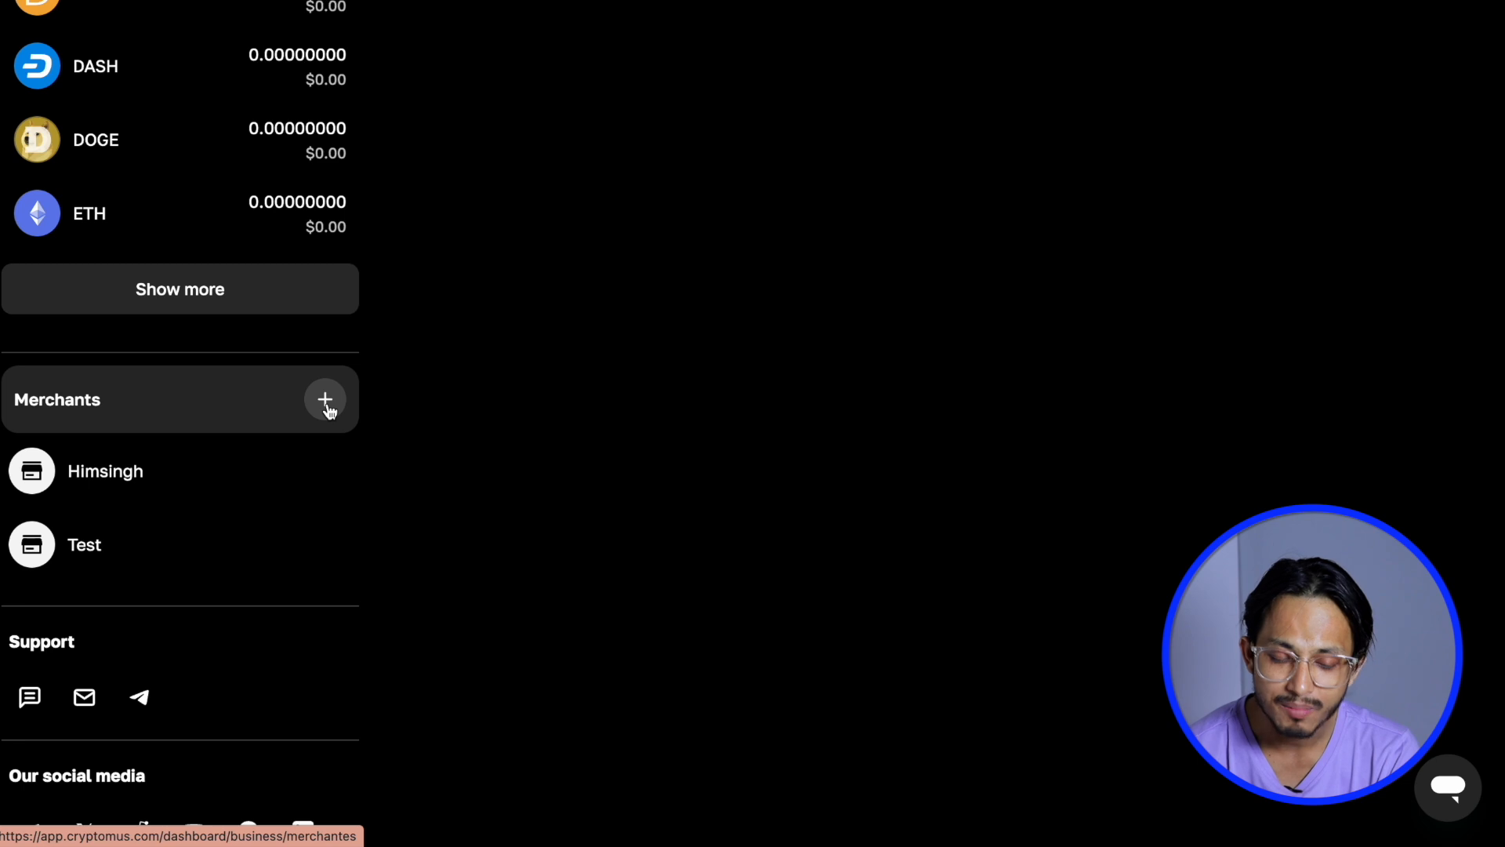
{"action": "scroll", "coordinate": [549, 417], "scroll_direction": "up", "scroll_amount": 10}
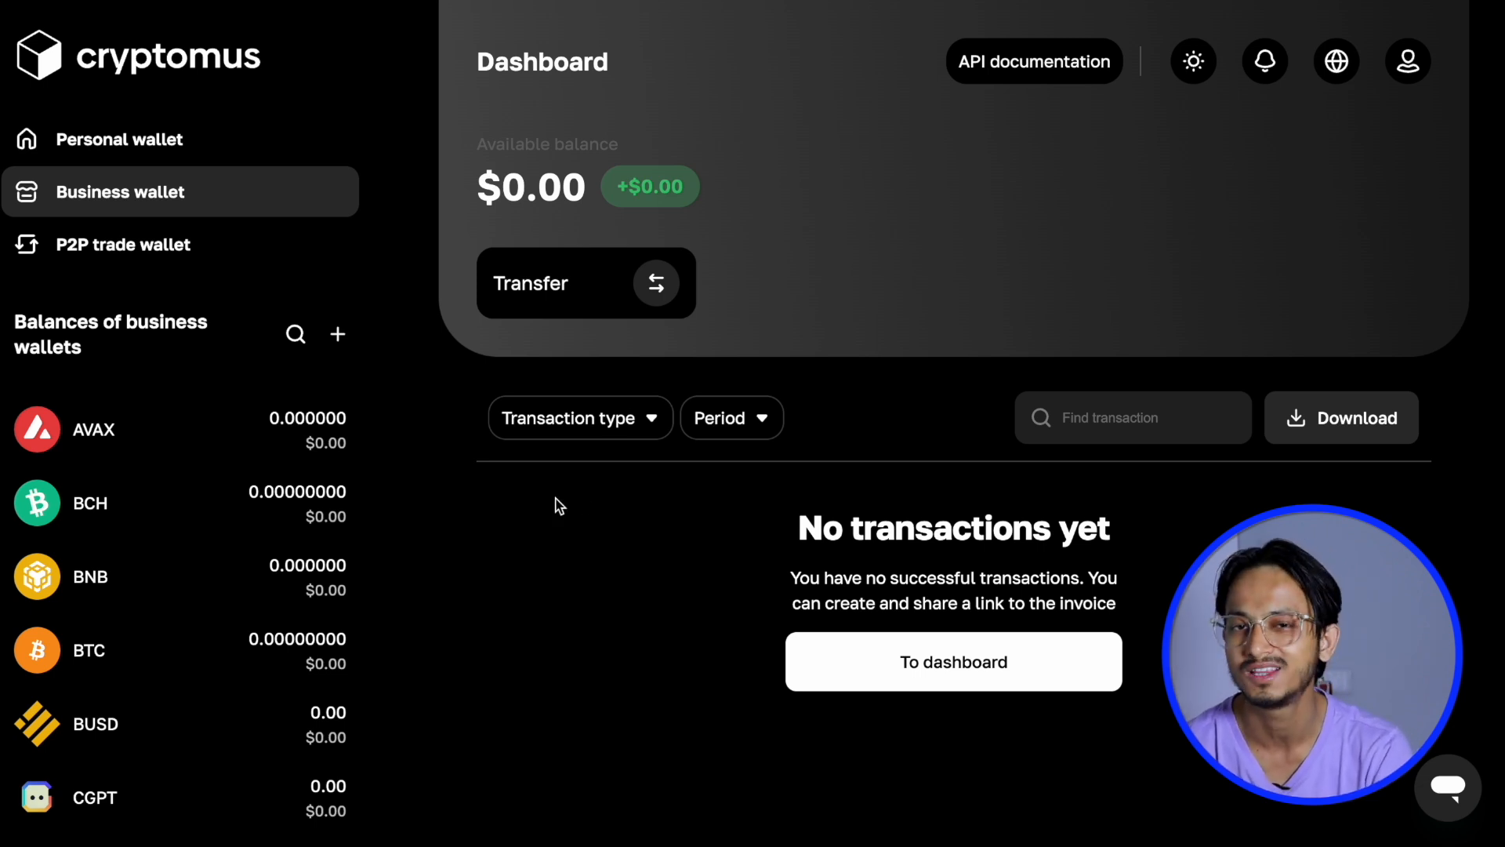
{"action": "scroll", "coordinate": [554, 504], "scroll_direction": "down", "scroll_amount": 10}
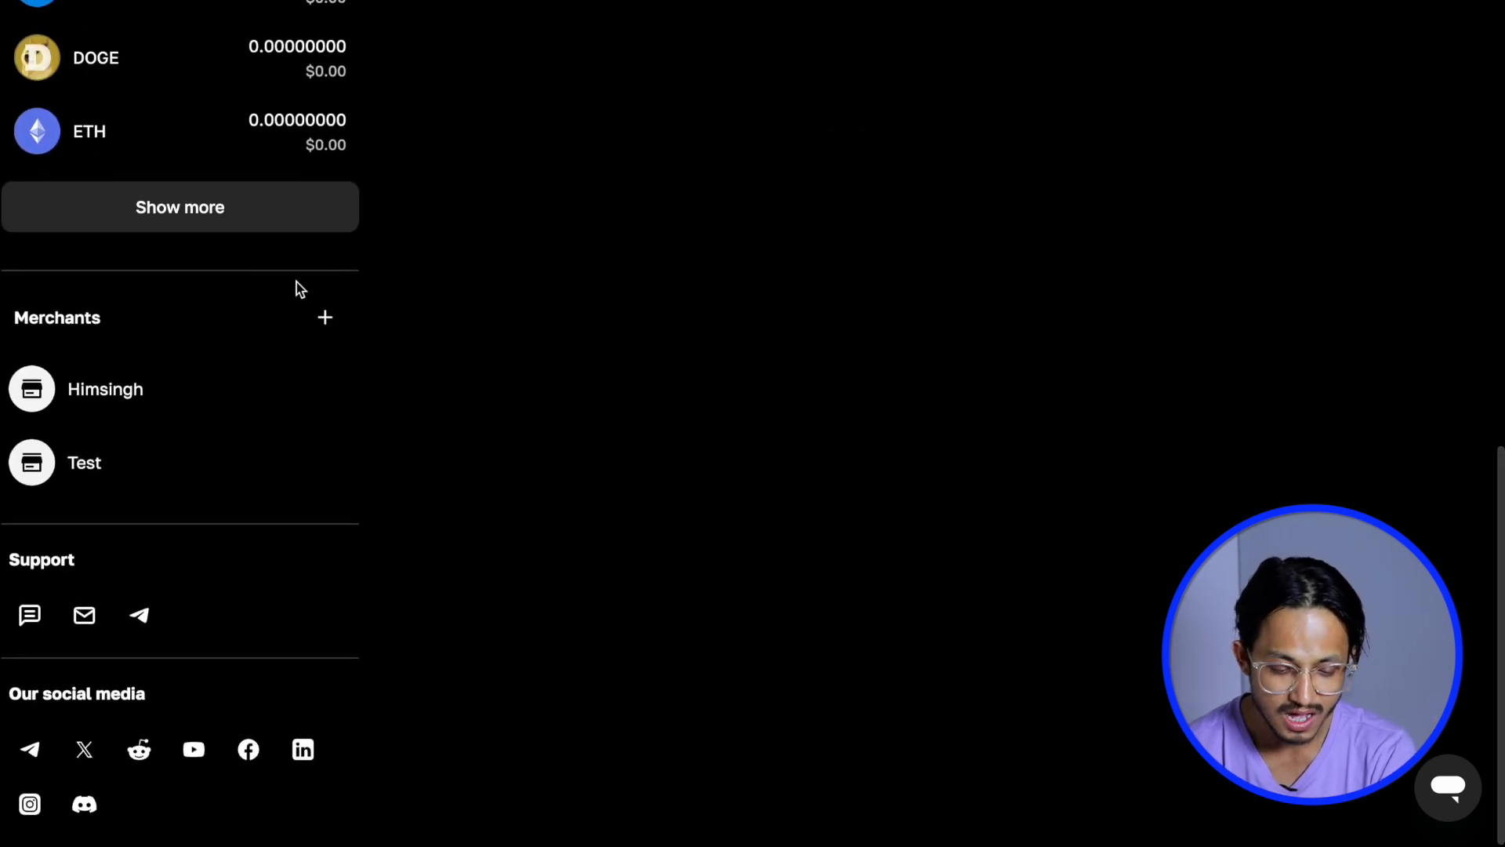
{"action": "left_click", "coordinate": [324, 323]}
{"action": "left_click", "coordinate": [755, 483]}
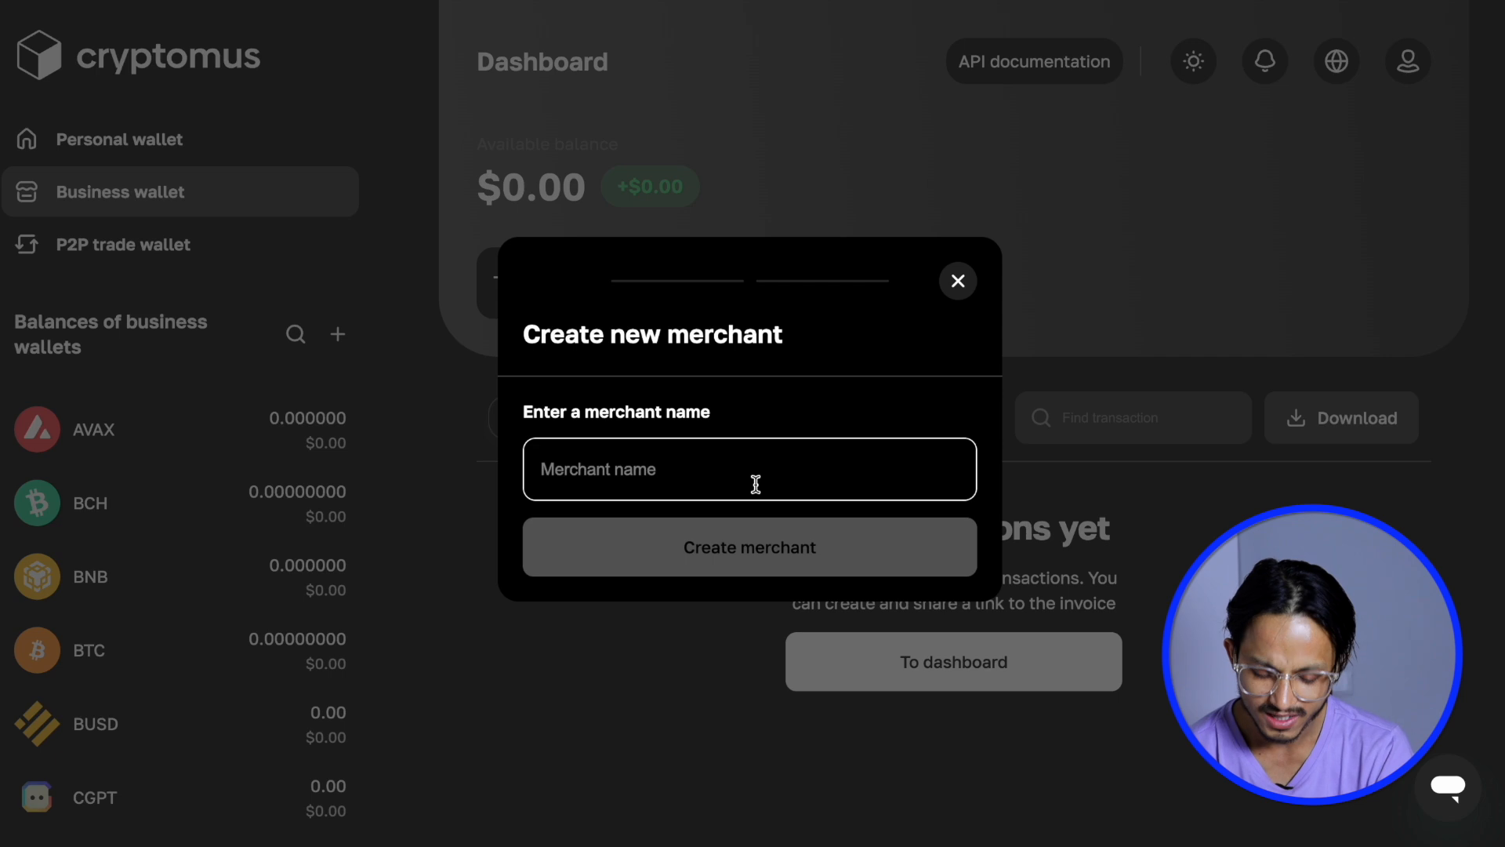
{"action": "type", "text": "Joh"}
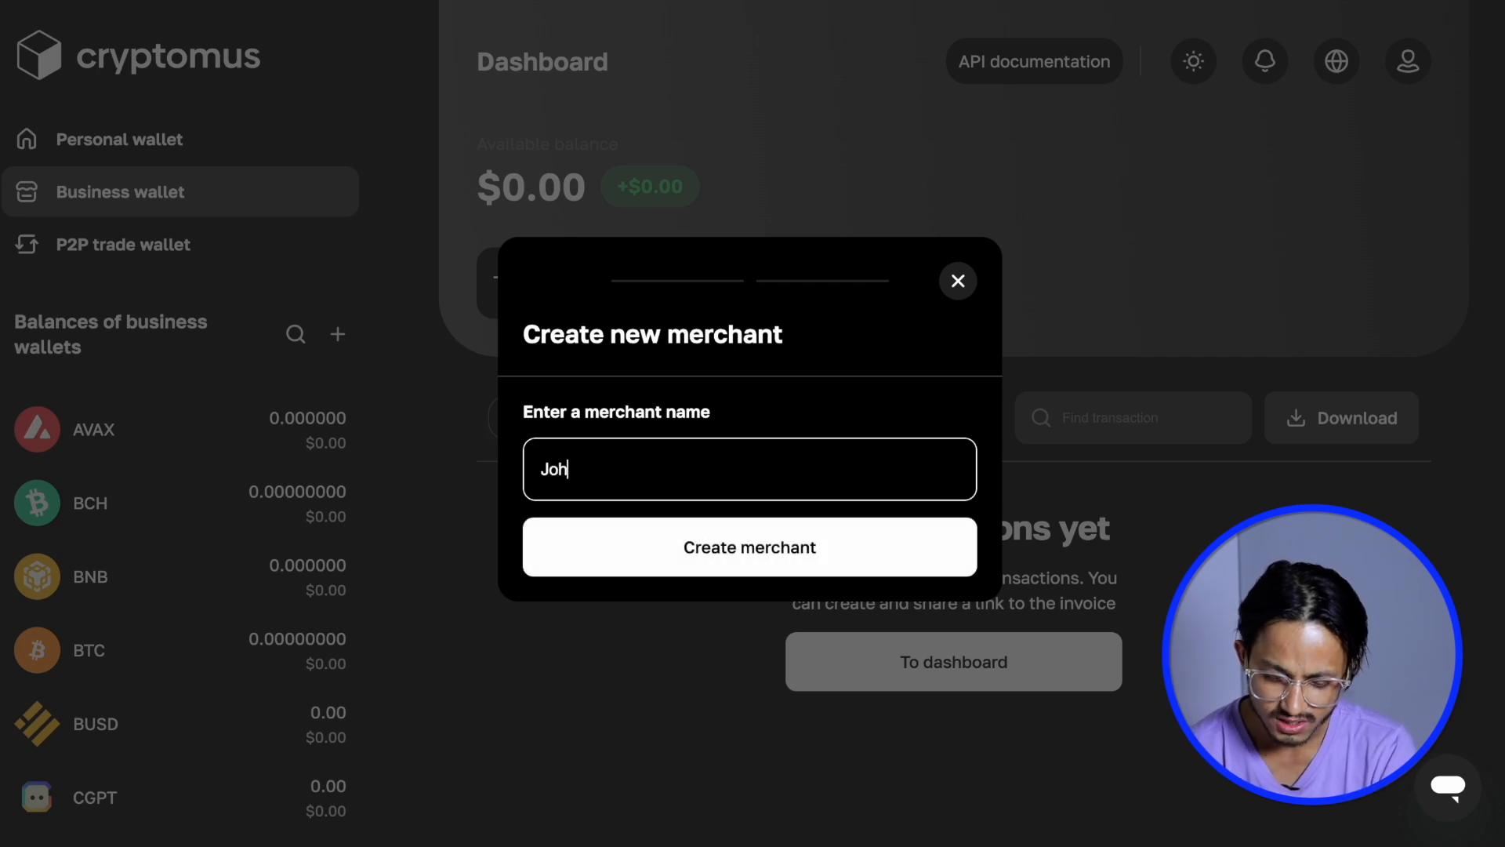
{"action": "type", "text": "n Cena"}
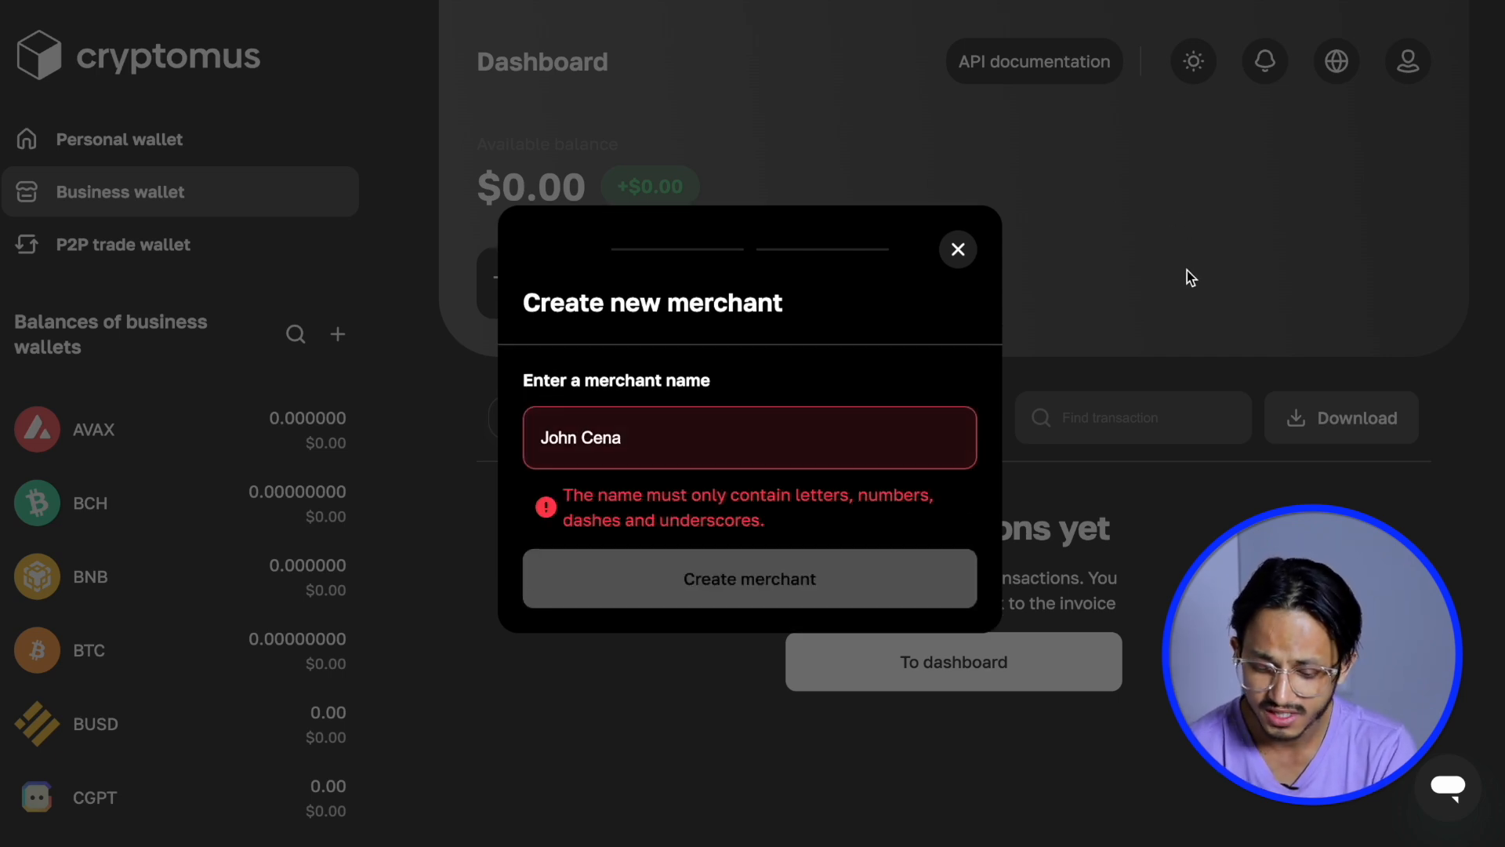
Step: Remove the space from the merchant name so it reads JohnCena and create the merchant
{"action": "key", "text": "Left"}
{"action": "key", "text": "Left"}
{"action": "key", "text": "Left"}
{"action": "key", "text": "Left"}
{"action": "key", "text": "BackSpace"}
{"action": "left_click", "coordinate": [743, 544]}
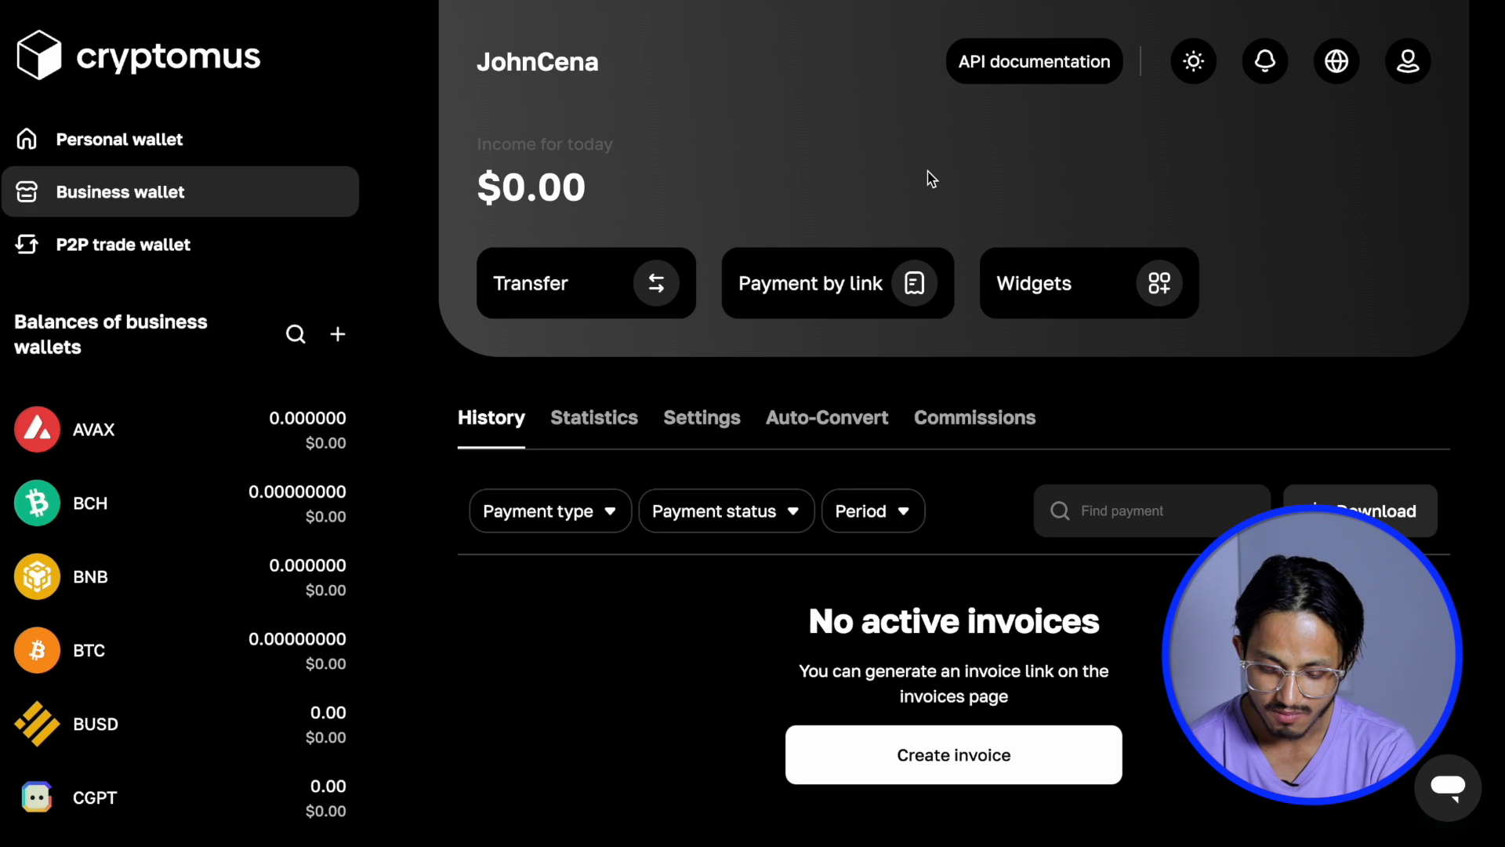
Step: Start a new invoice payment link for the JohnCena merchant
{"action": "scroll", "coordinate": [931, 179], "scroll_direction": "down", "scroll_amount": 3}
{"action": "scroll", "coordinate": [614, 151], "scroll_direction": "up", "scroll_amount": 3}
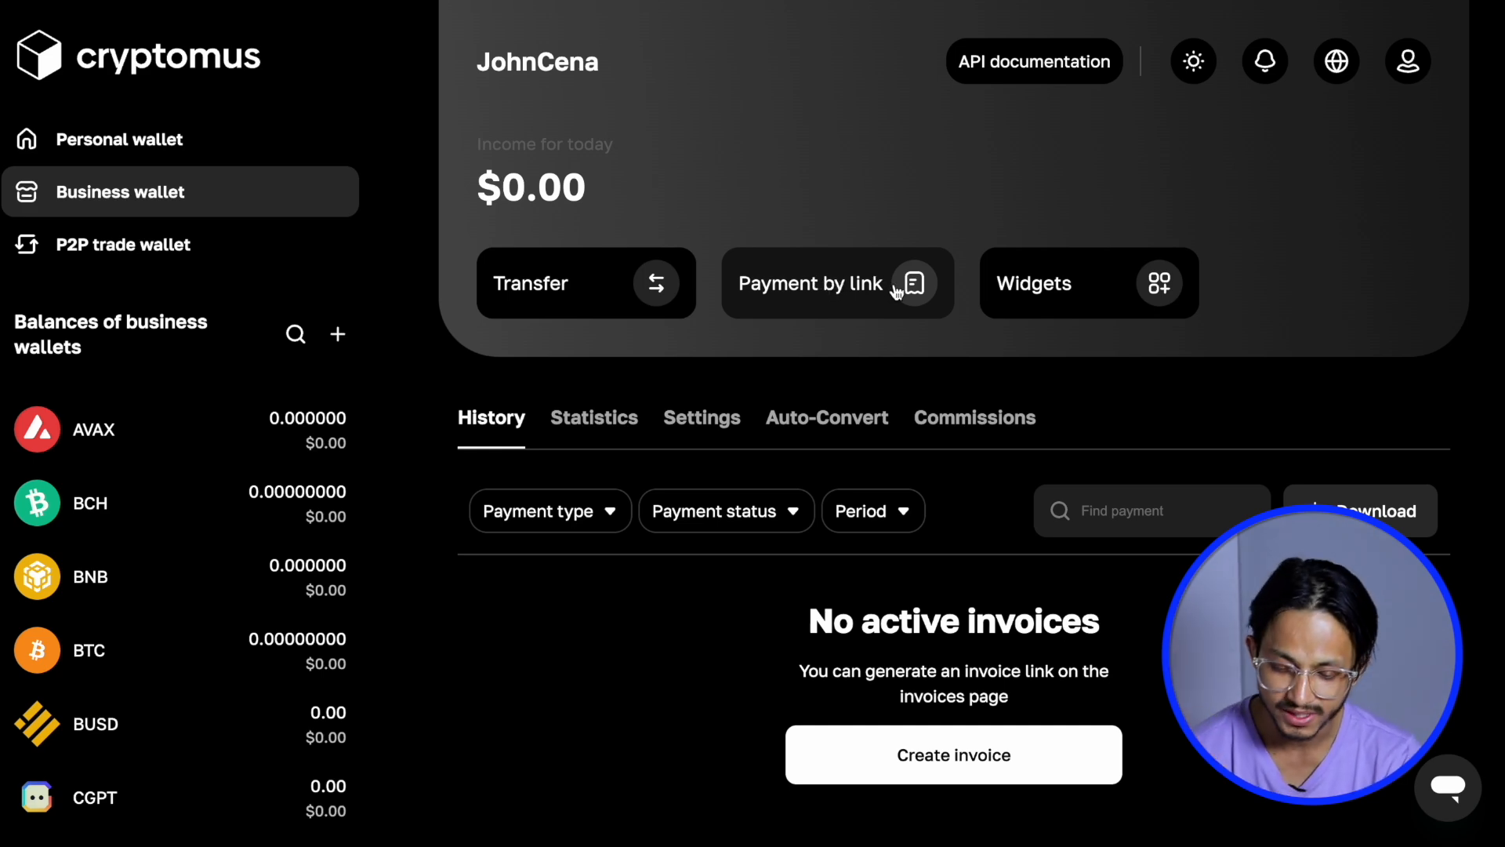
{"action": "scroll", "coordinate": [964, 791], "scroll_direction": "down", "scroll_amount": 5}
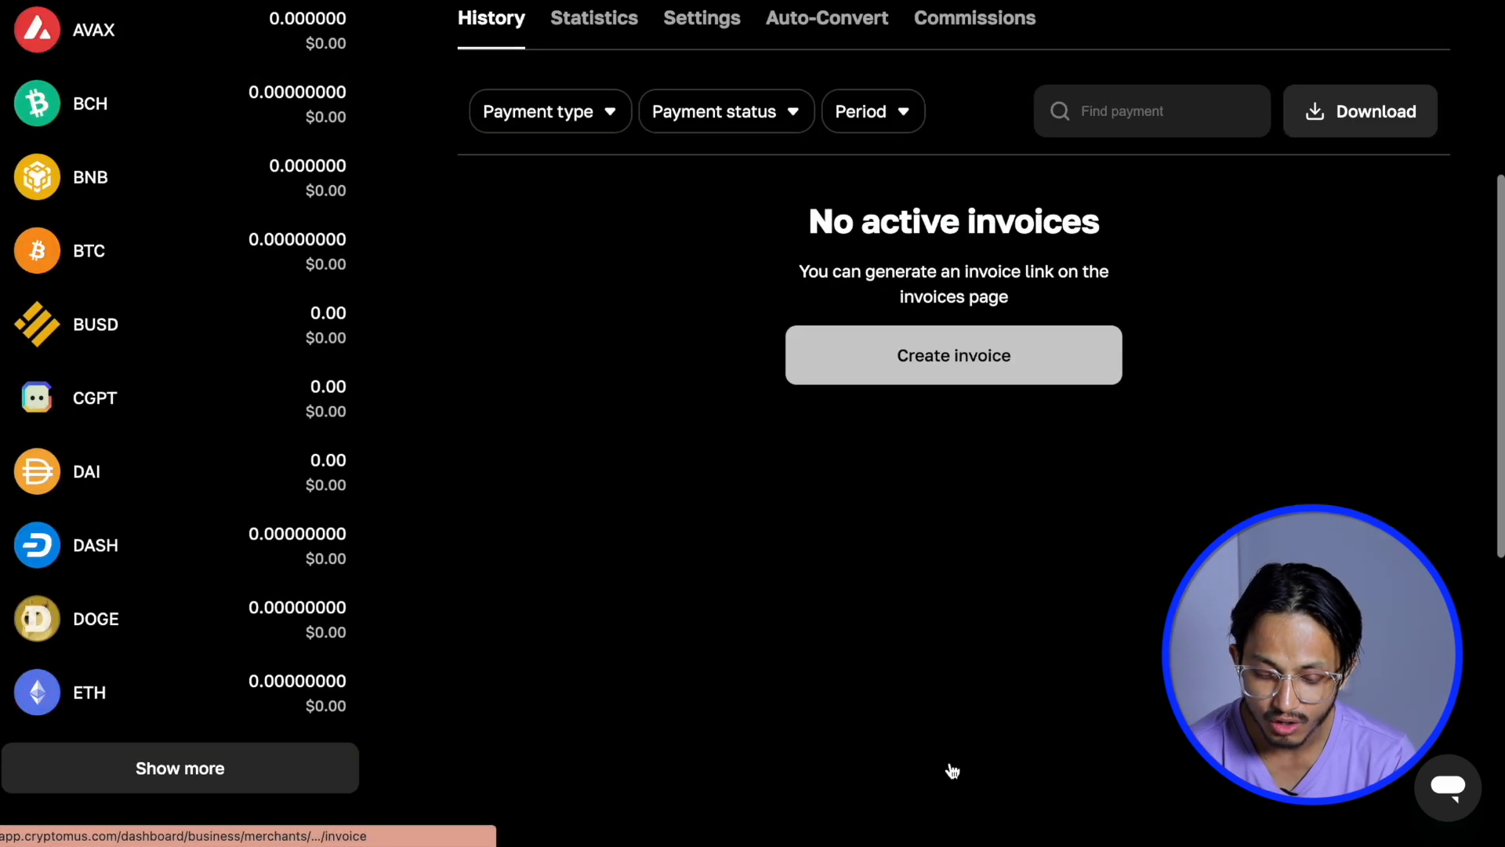
{"action": "left_click", "coordinate": [914, 371]}
{"action": "scroll", "coordinate": [1130, 431], "scroll_direction": "up", "scroll_amount": 1}
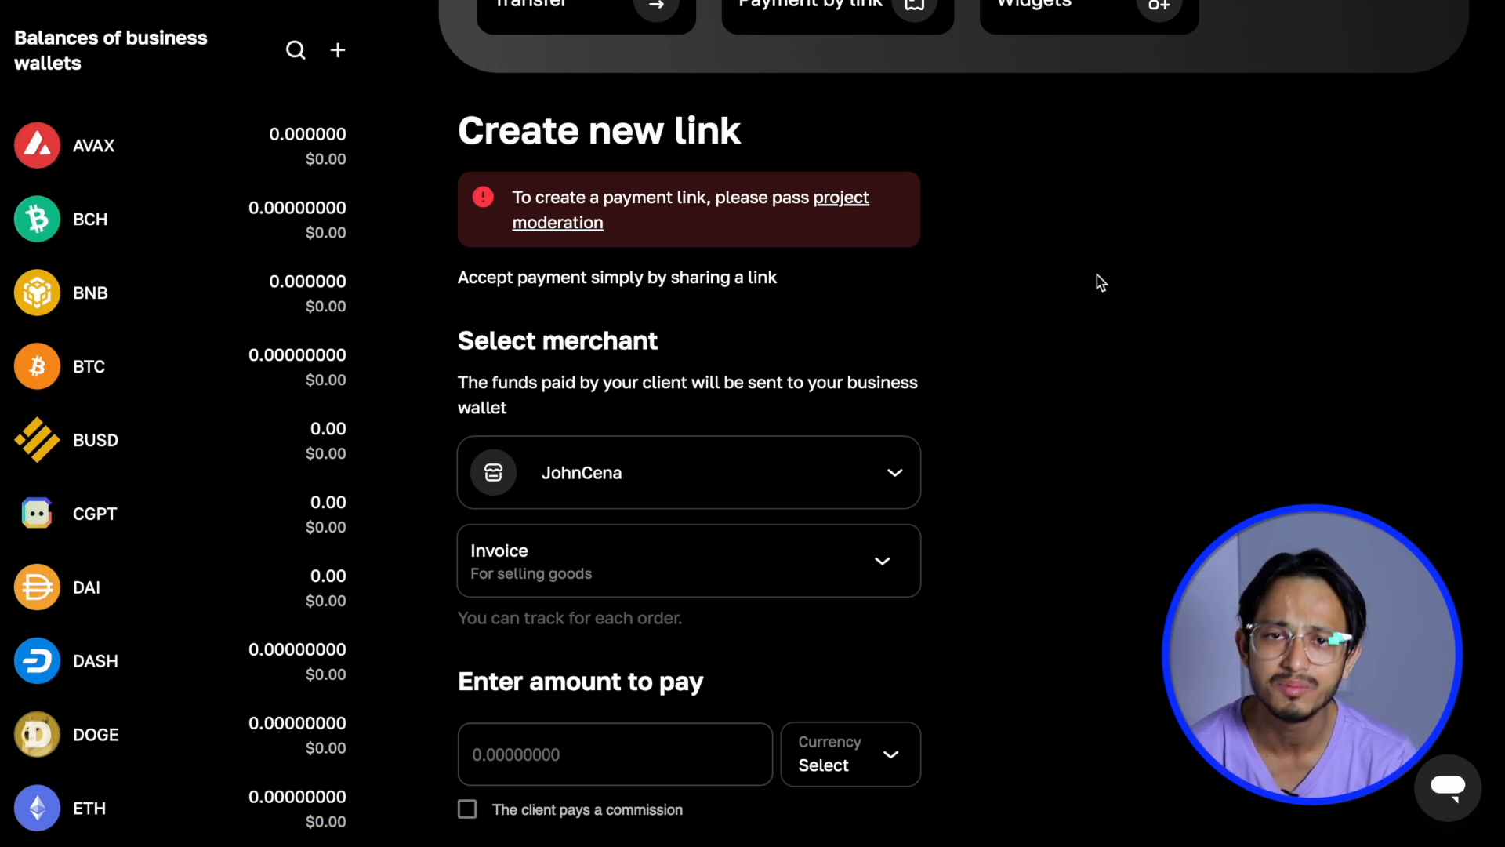
Step: Examine the merchant and payment type choices of the new link, keeping JohnCena and Invoice
{"action": "scroll", "coordinate": [1101, 282], "scroll_direction": "down", "scroll_amount": 1}
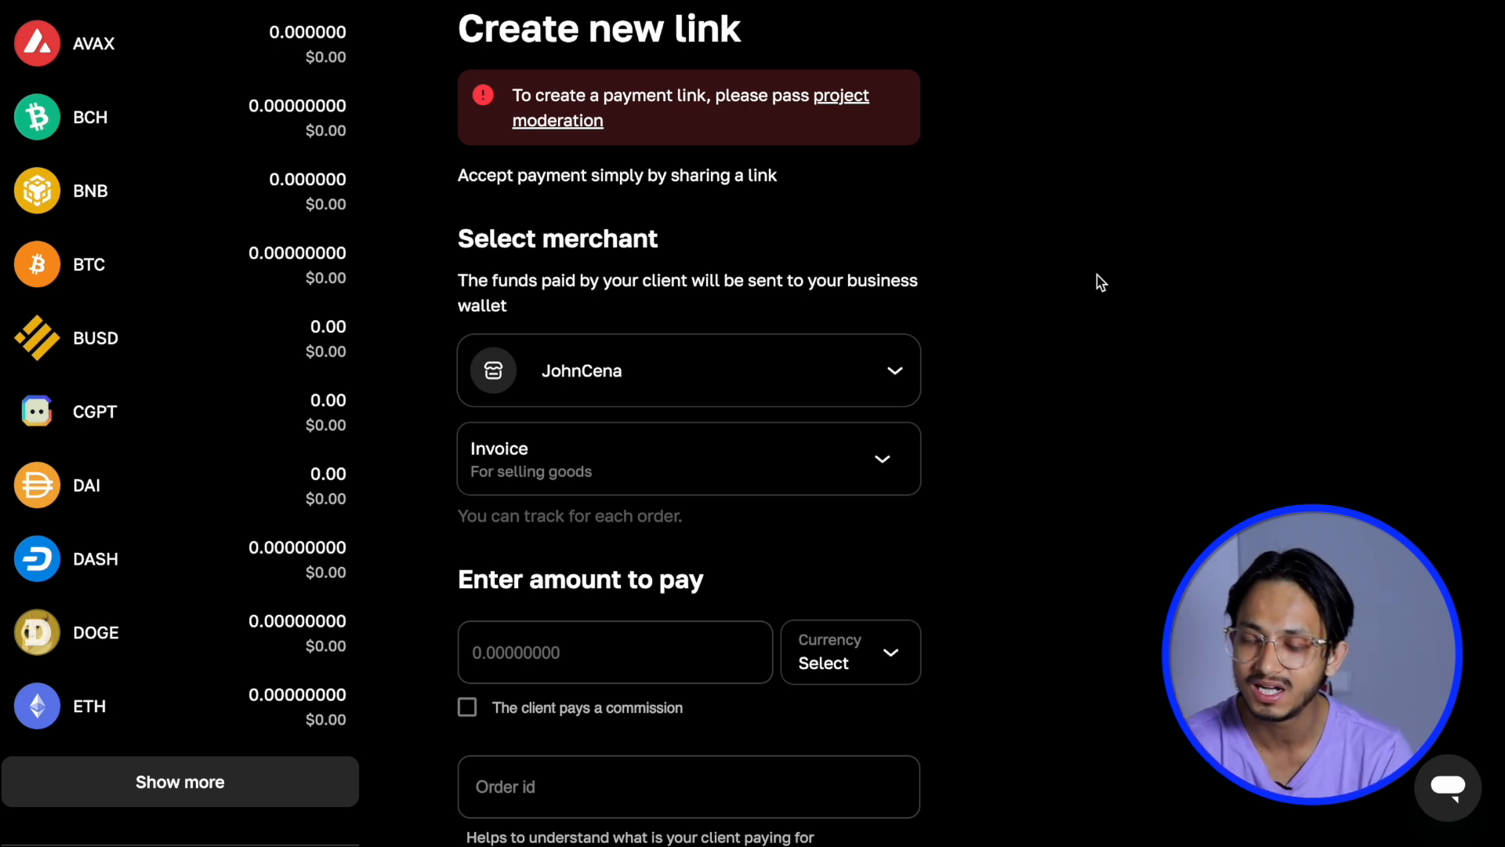
{"action": "scroll", "coordinate": [941, 278], "scroll_direction": "down", "scroll_amount": 1}
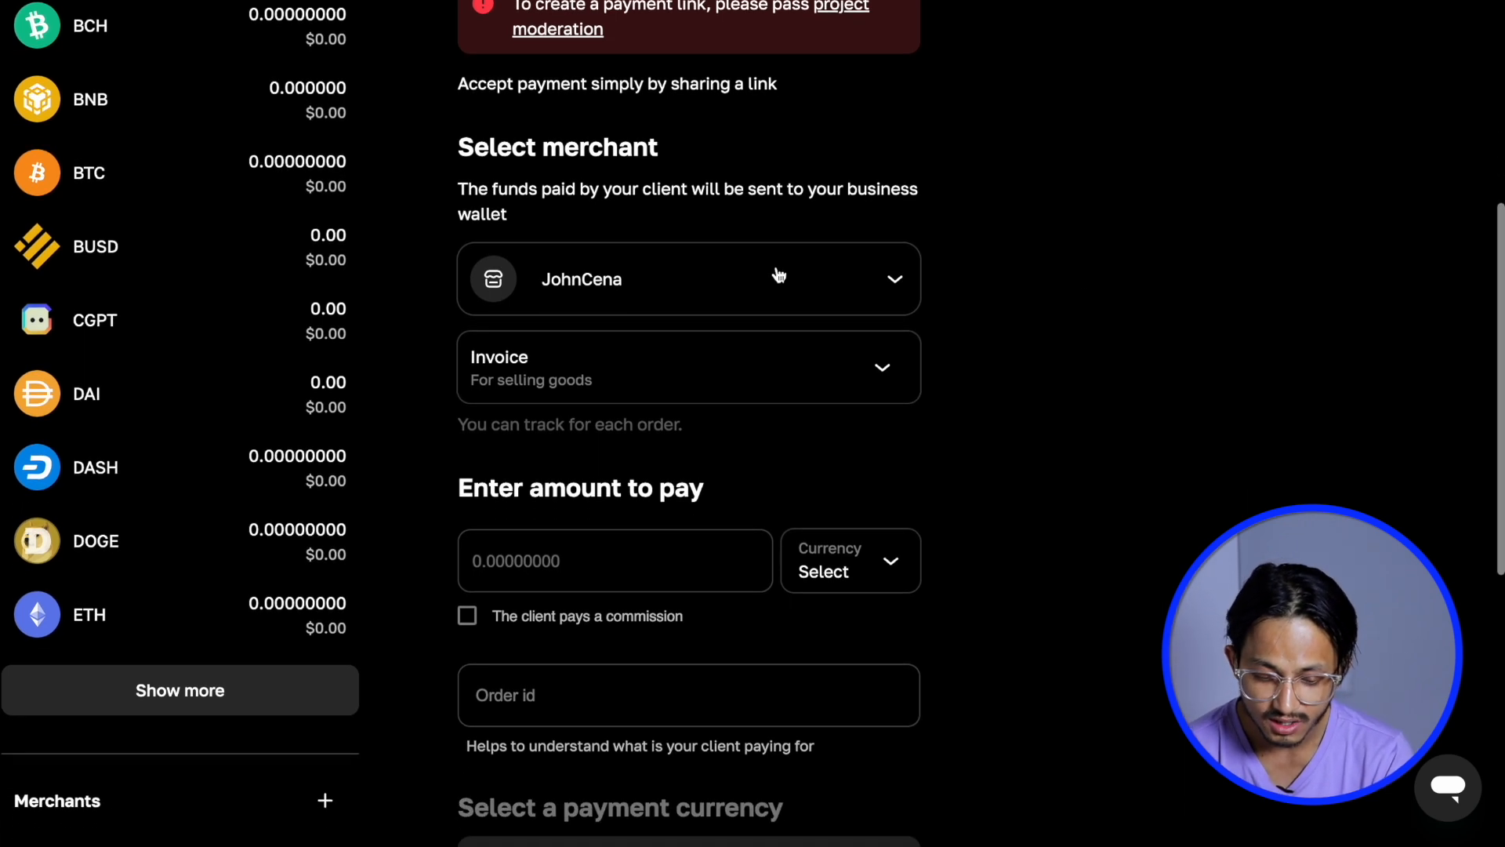
{"action": "left_click", "coordinate": [744, 287]}
{"action": "left_click", "coordinate": [746, 289]}
{"action": "scroll", "coordinate": [1032, 279], "scroll_direction": "down", "scroll_amount": 1}
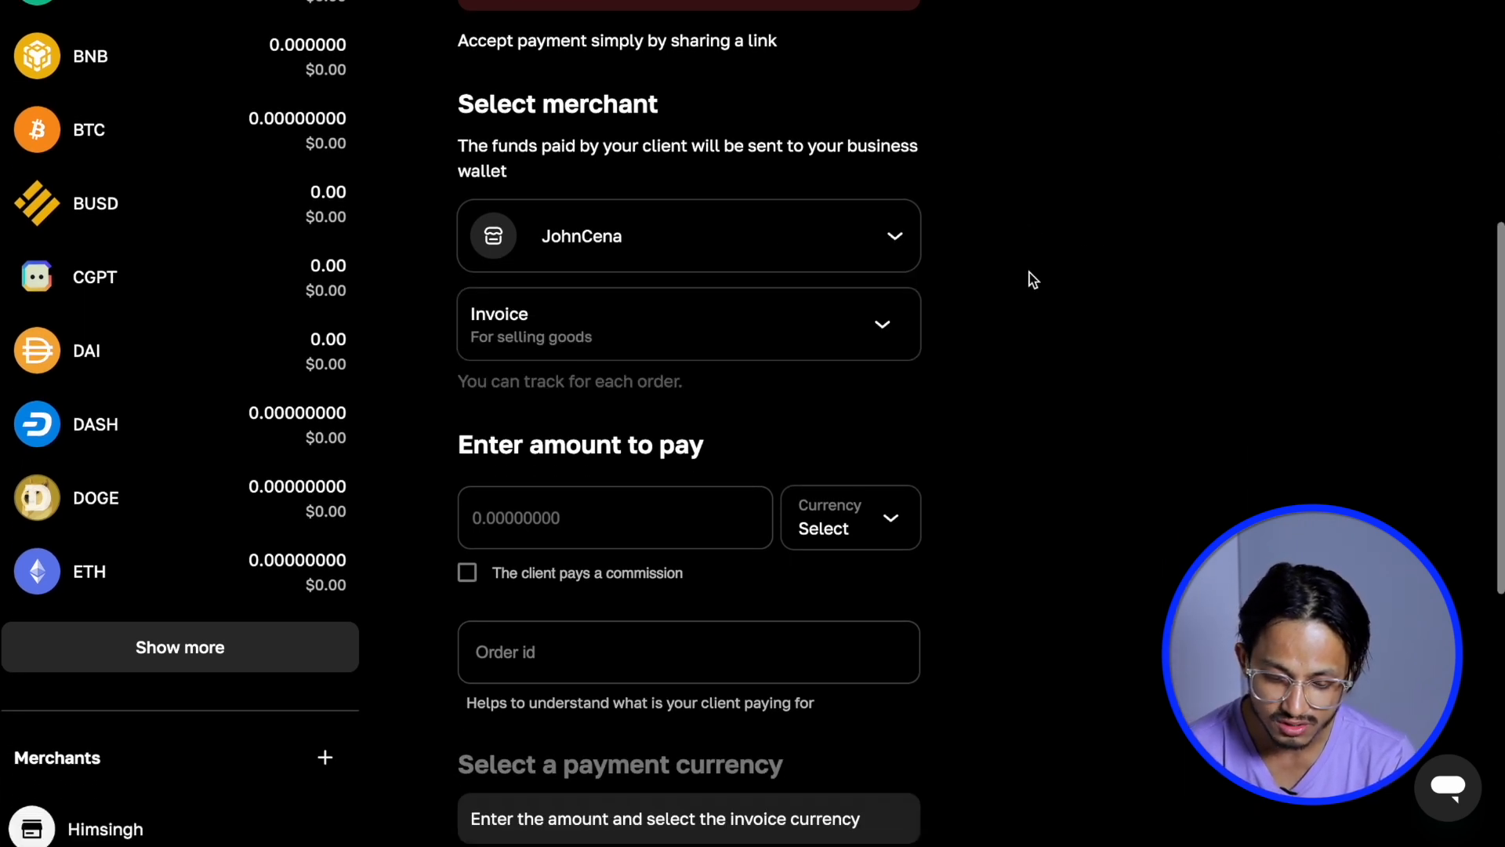
{"action": "left_click", "coordinate": [815, 300]}
{"action": "scroll", "coordinate": [674, 433], "scroll_direction": "down", "scroll_amount": 2}
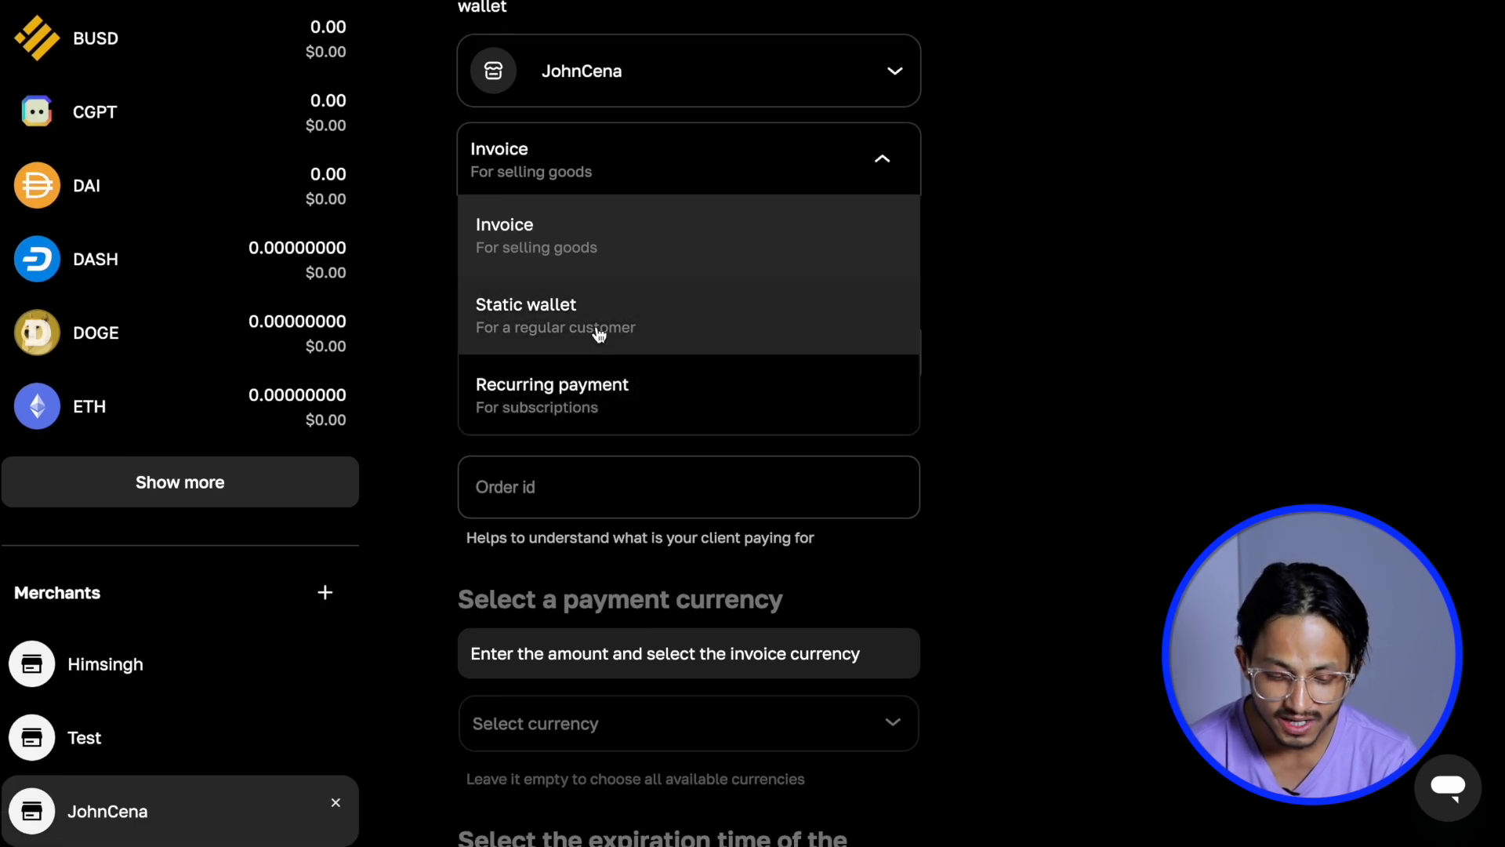
{"action": "left_click", "coordinate": [767, 177]}
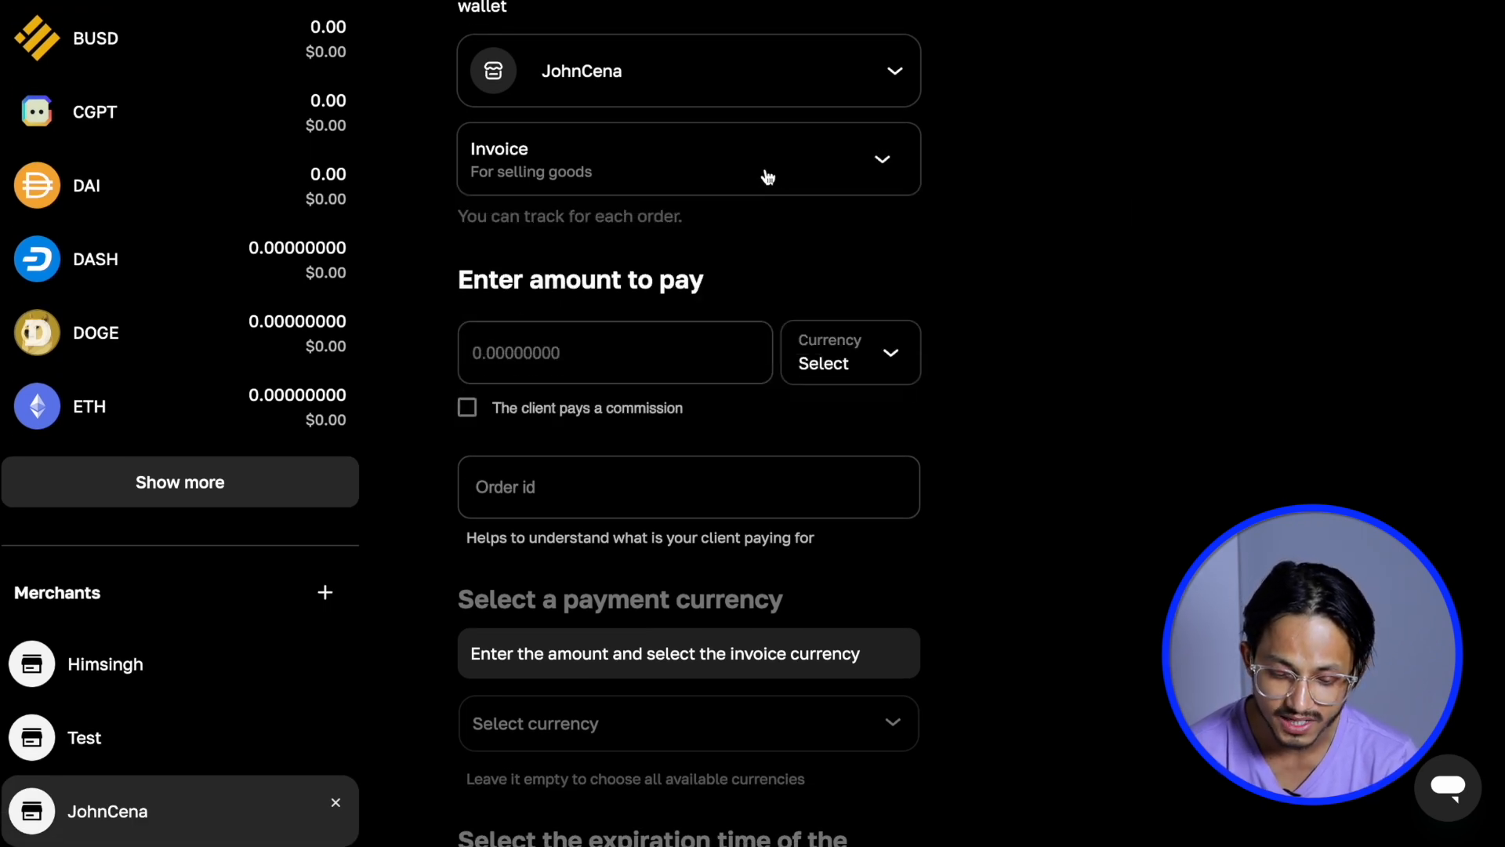
Step: Set the amount to pay to 6465656 and make the client pay the commission
{"action": "scroll", "coordinate": [751, 169], "scroll_direction": "down", "scroll_amount": 1}
{"action": "left_click", "coordinate": [572, 327]}
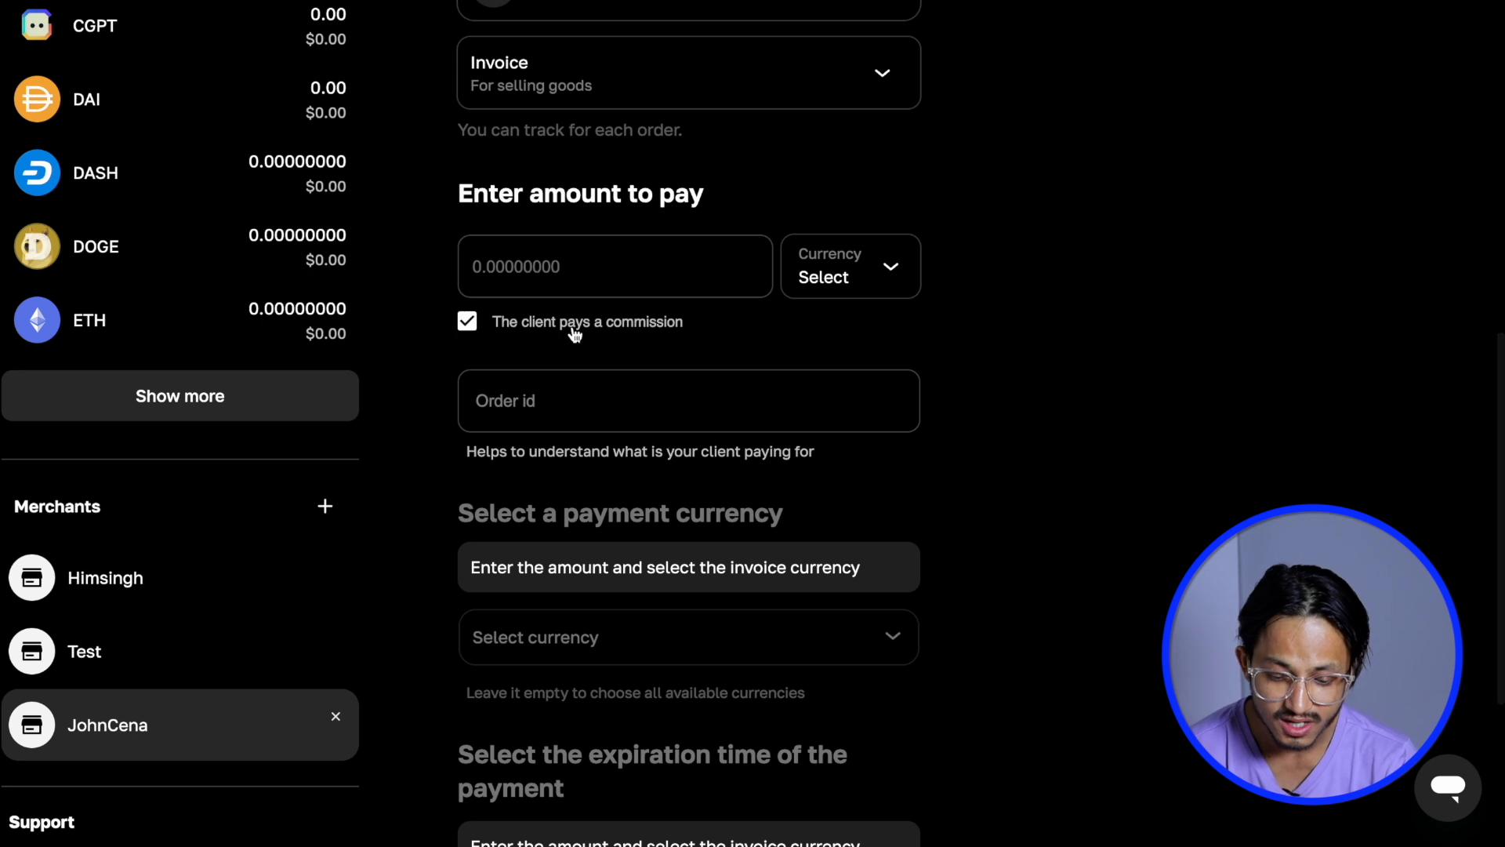
{"action": "left_click", "coordinate": [545, 271]}
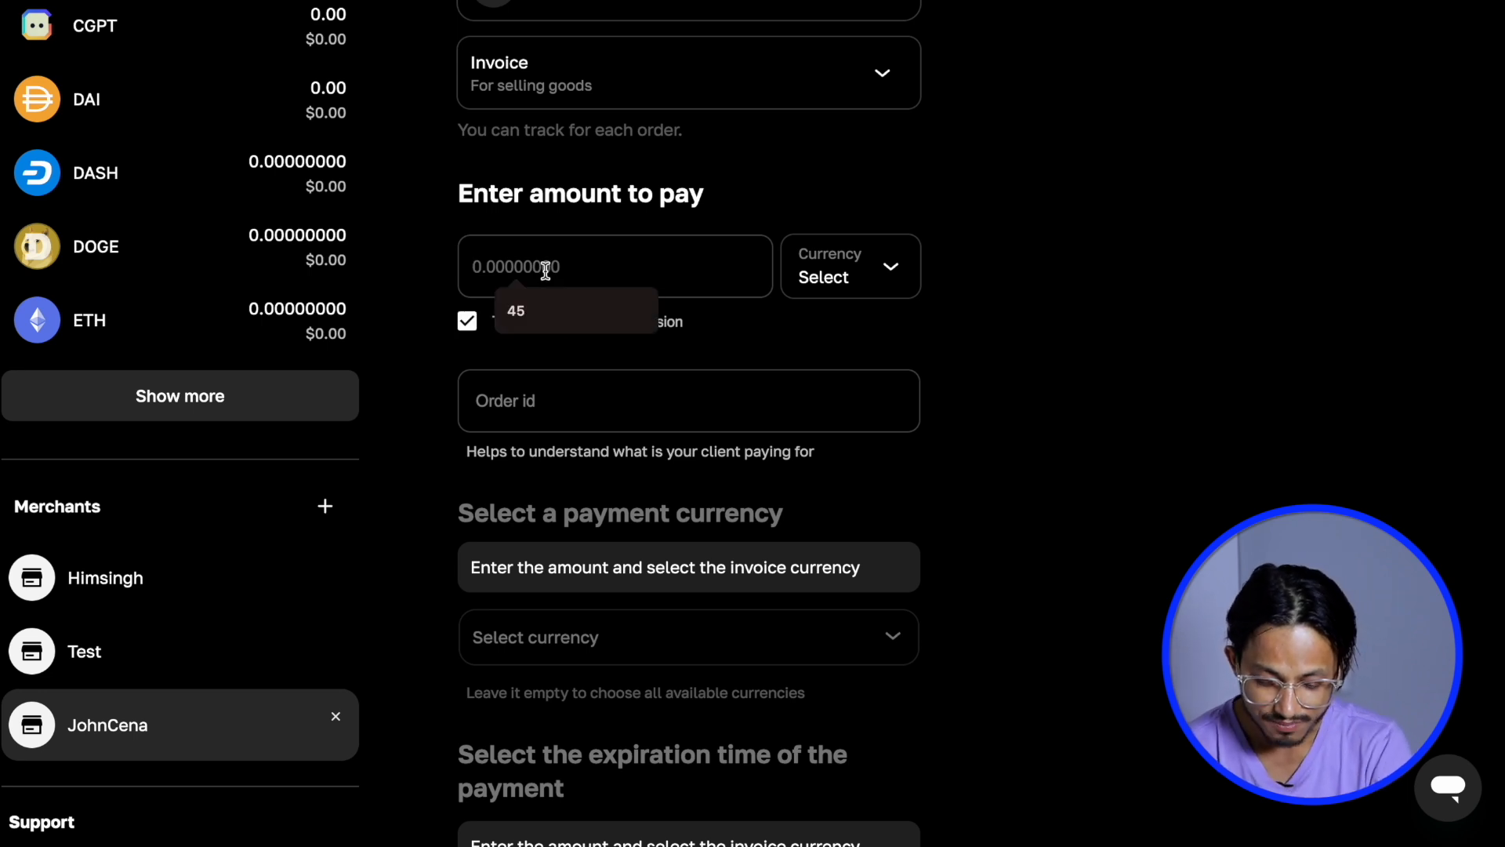
{"action": "type", "text": "6465656"}
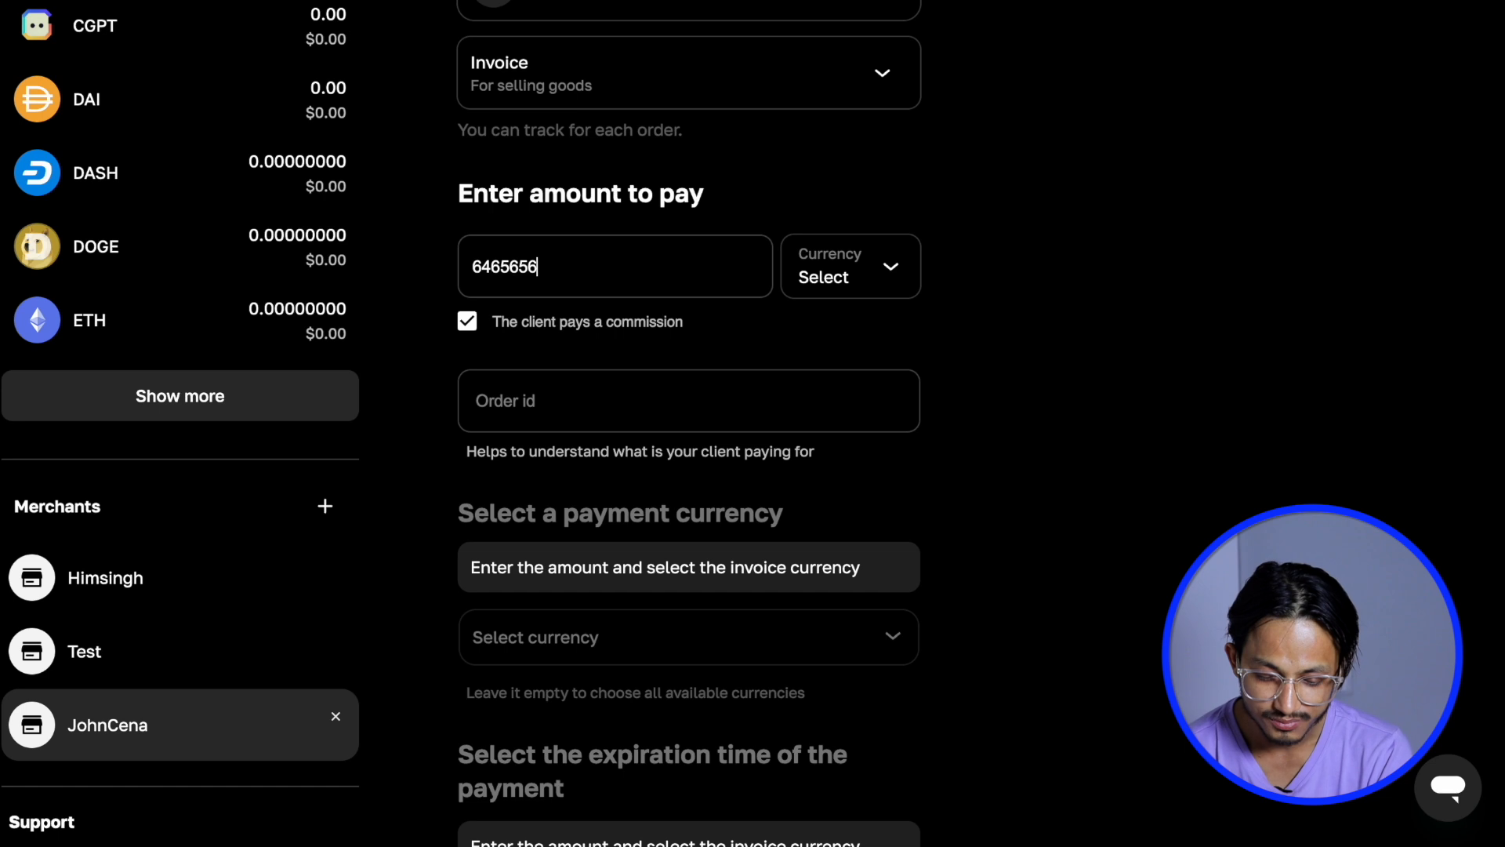
{"action": "left_click", "coordinate": [552, 337]}
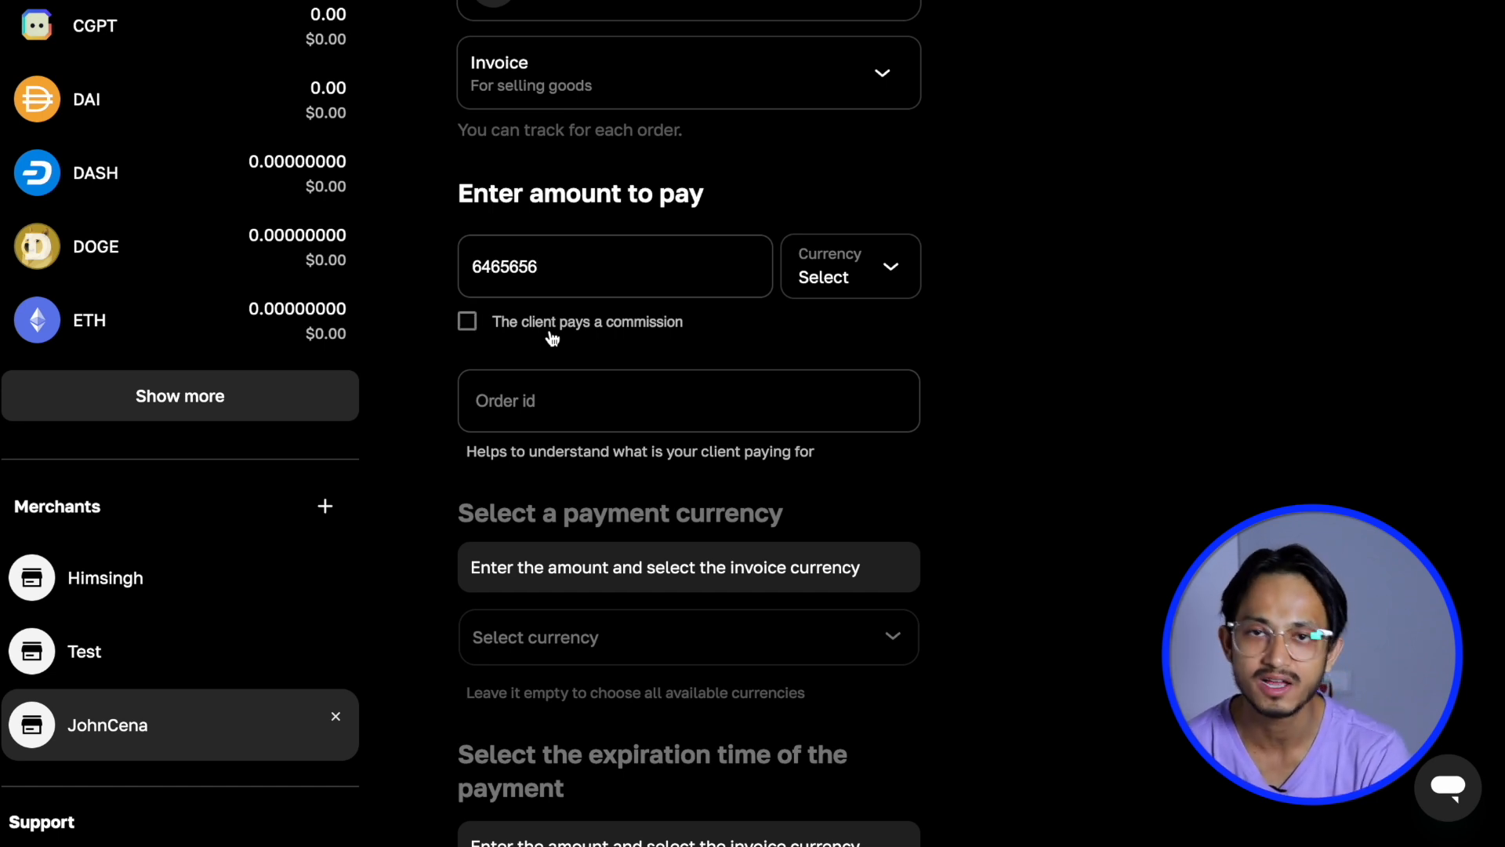
{"action": "left_click", "coordinate": [469, 323]}
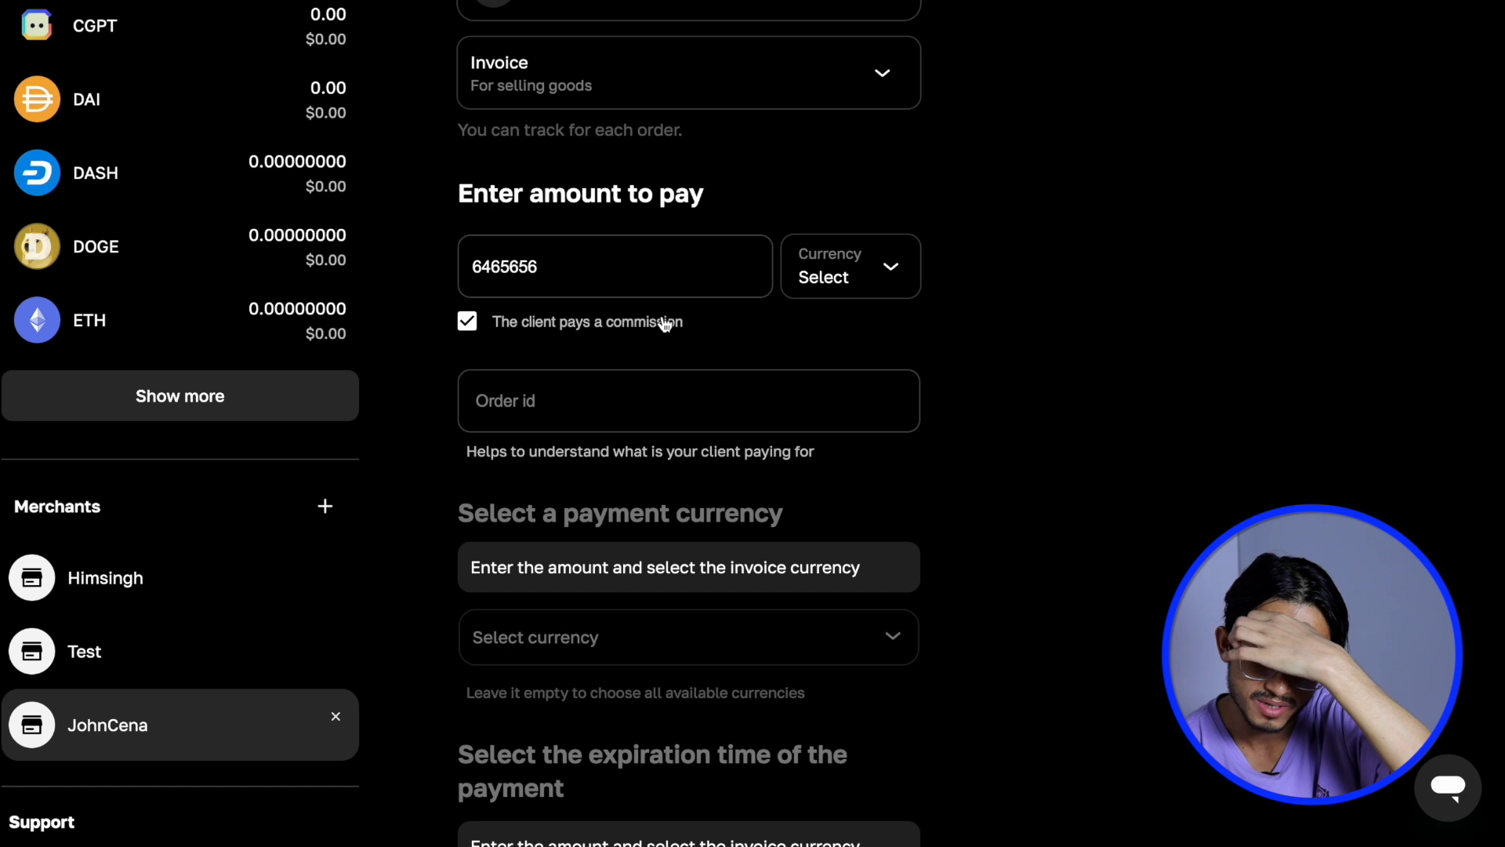
Step: Set the currency of the amount to pay to USDT
{"action": "left_click", "coordinate": [870, 256]}
{"action": "scroll", "coordinate": [875, 464], "scroll_direction": "down", "scroll_amount": 1}
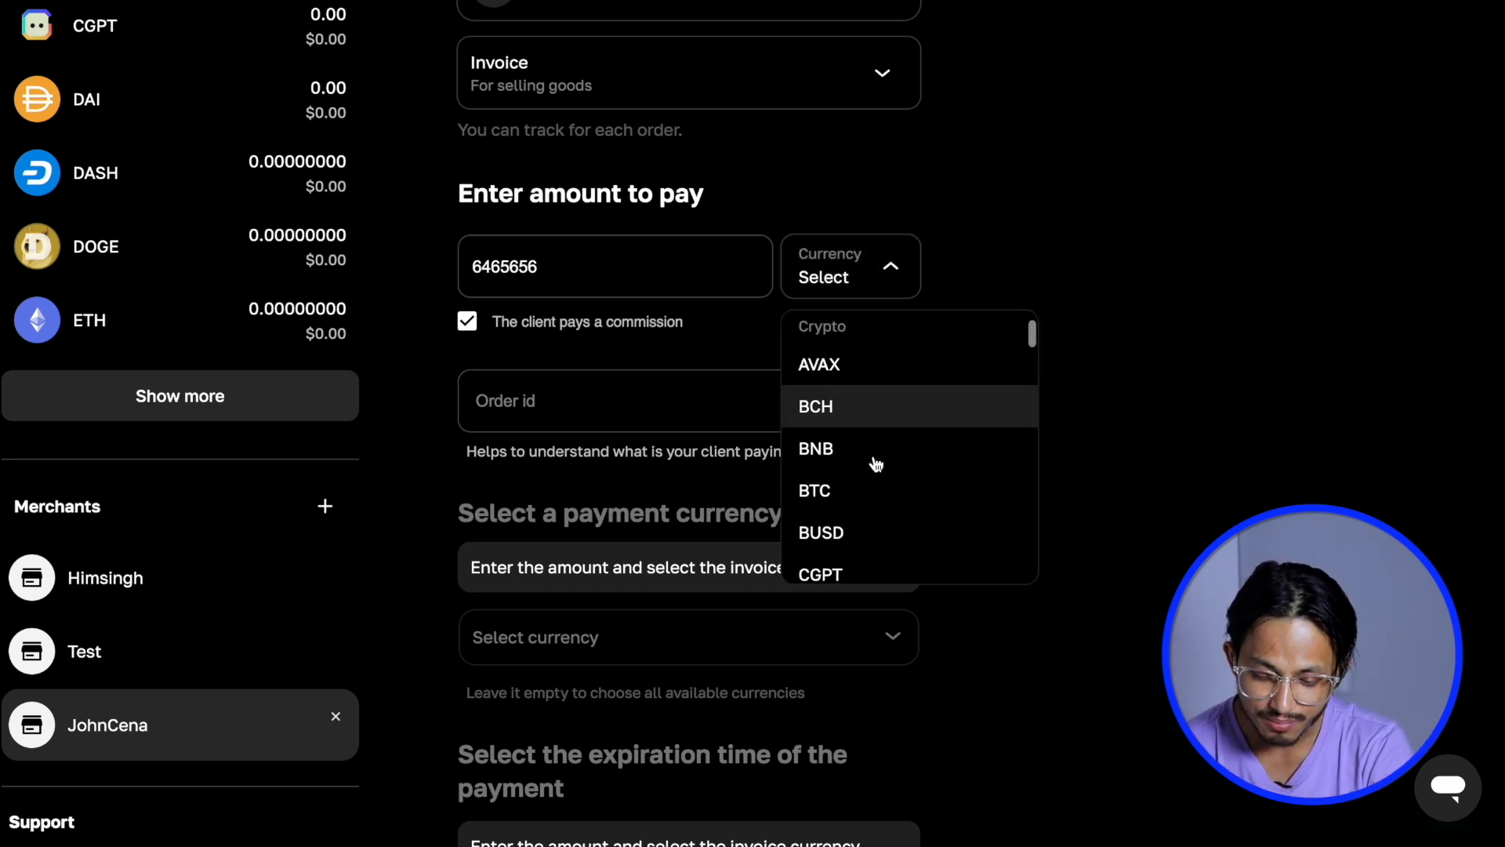
{"action": "scroll", "coordinate": [875, 464], "scroll_direction": "down", "scroll_amount": 6}
{"action": "scroll", "coordinate": [872, 461], "scroll_direction": "down", "scroll_amount": 5}
{"action": "scroll", "coordinate": [870, 462], "scroll_direction": "up", "scroll_amount": 1}
{"action": "left_click", "coordinate": [832, 423]}
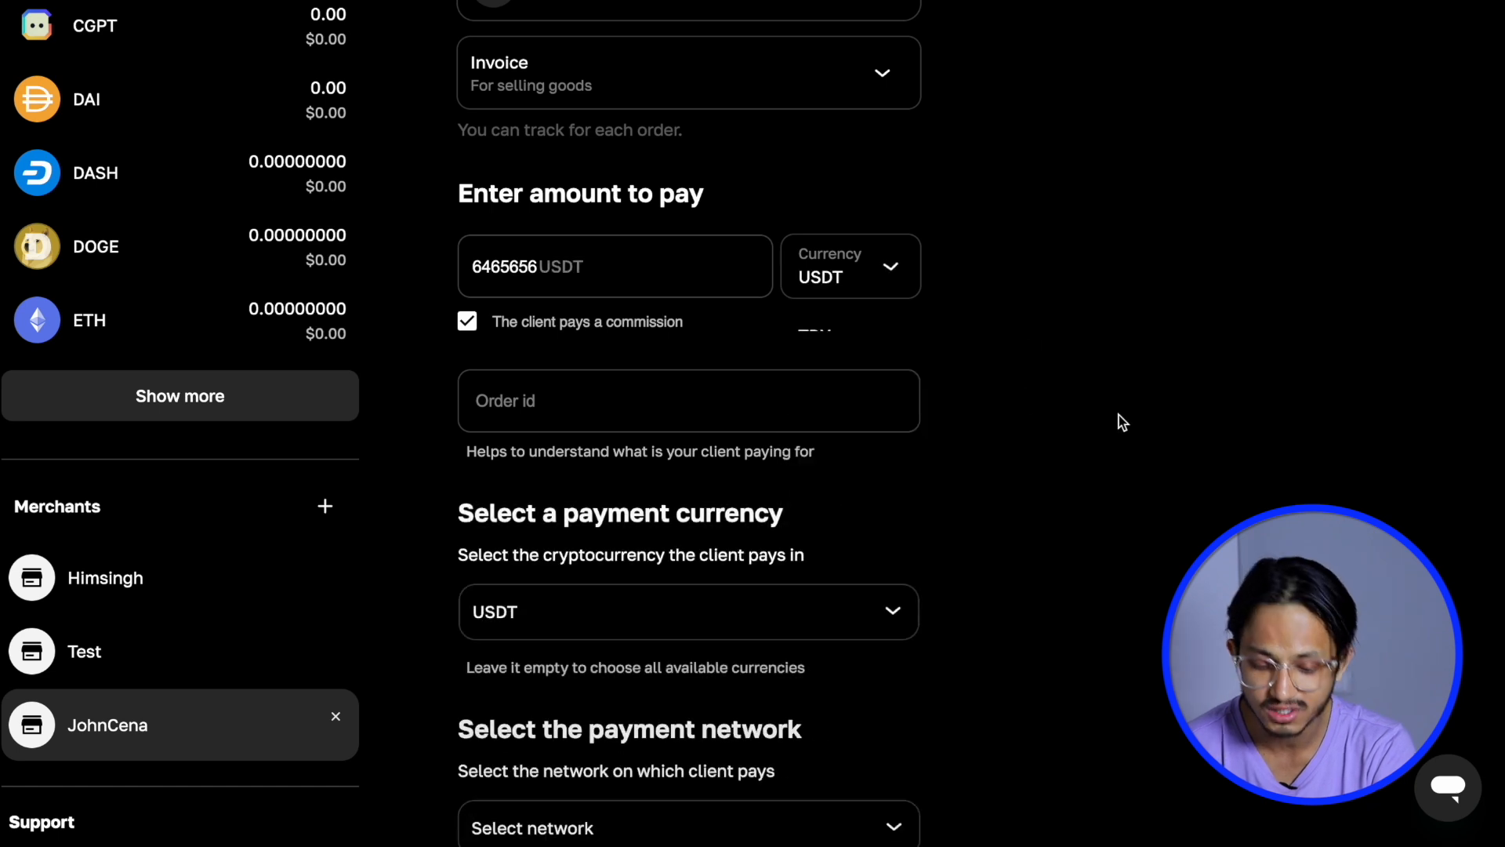
Step: Fill in the order ID that identifies what the client is paying for
{"action": "scroll", "coordinate": [681, 392], "scroll_direction": "down", "scroll_amount": 1}
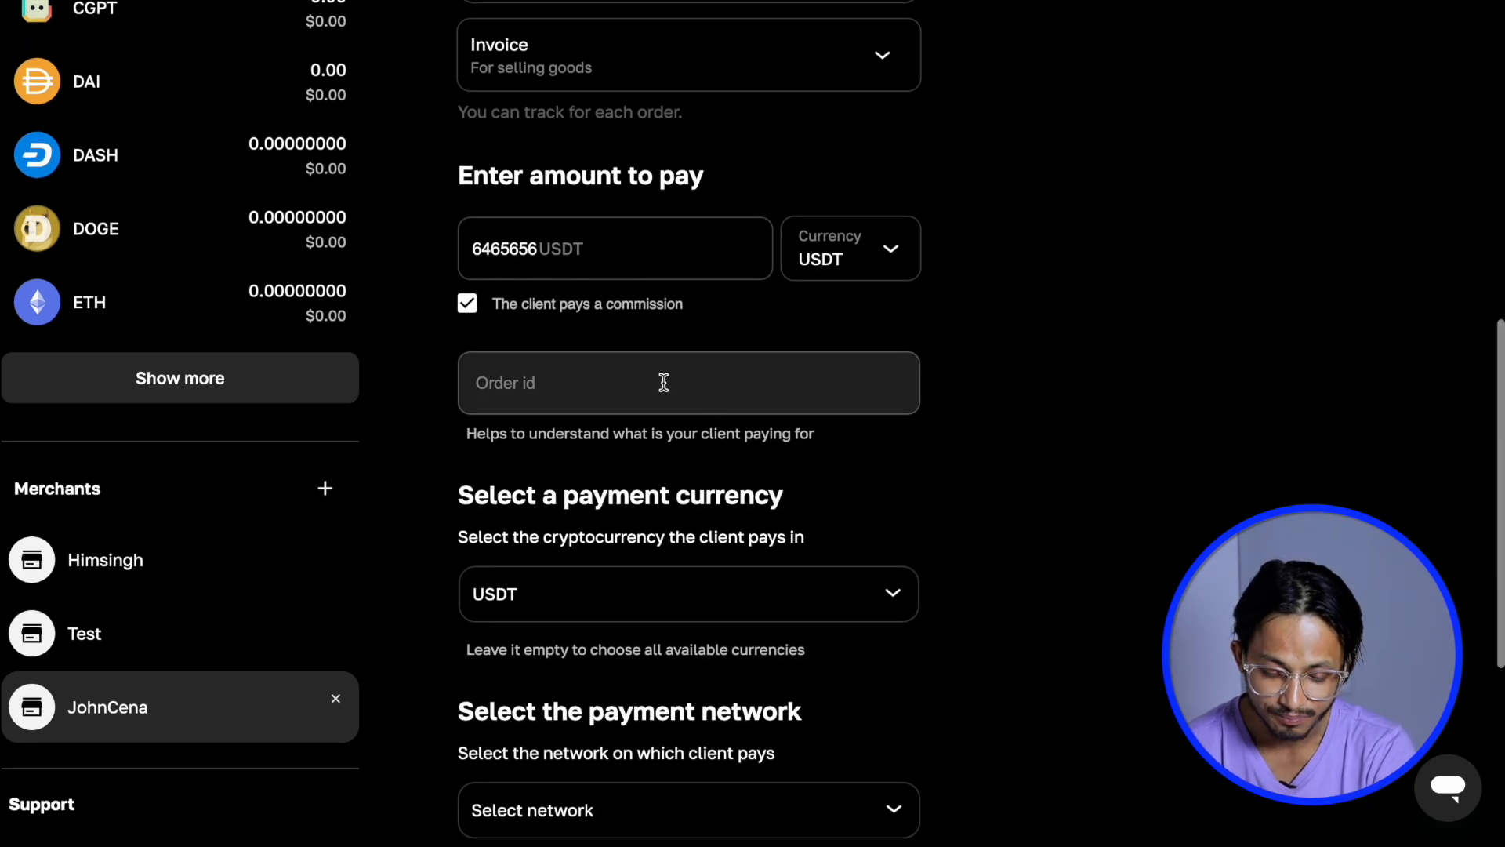
{"action": "left_click", "coordinate": [654, 379]}
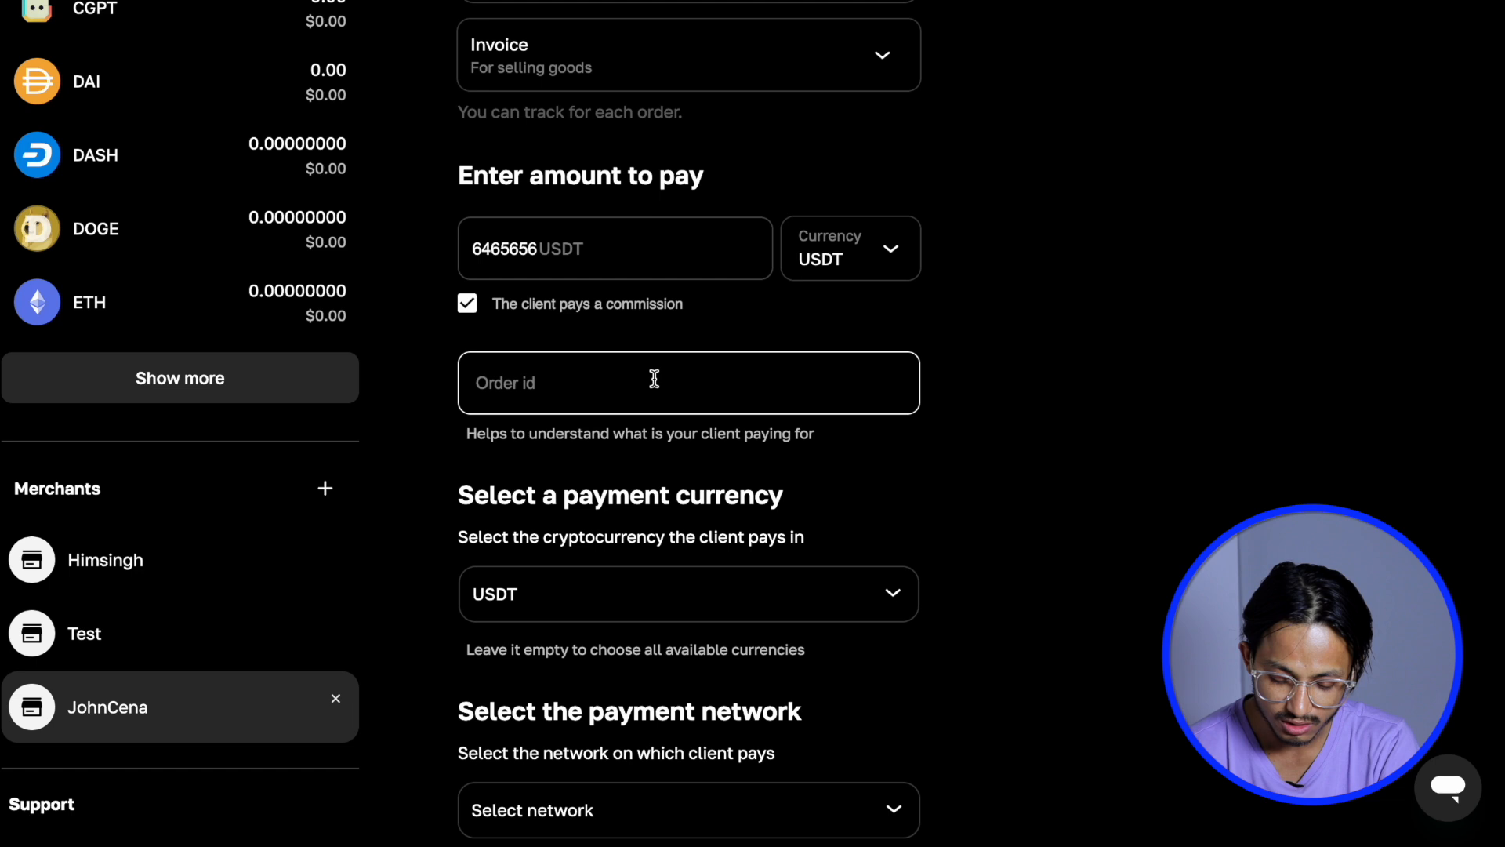
{"action": "type", "text": "iiikkkhh123"}
{"action": "left_click", "coordinate": [1065, 467]}
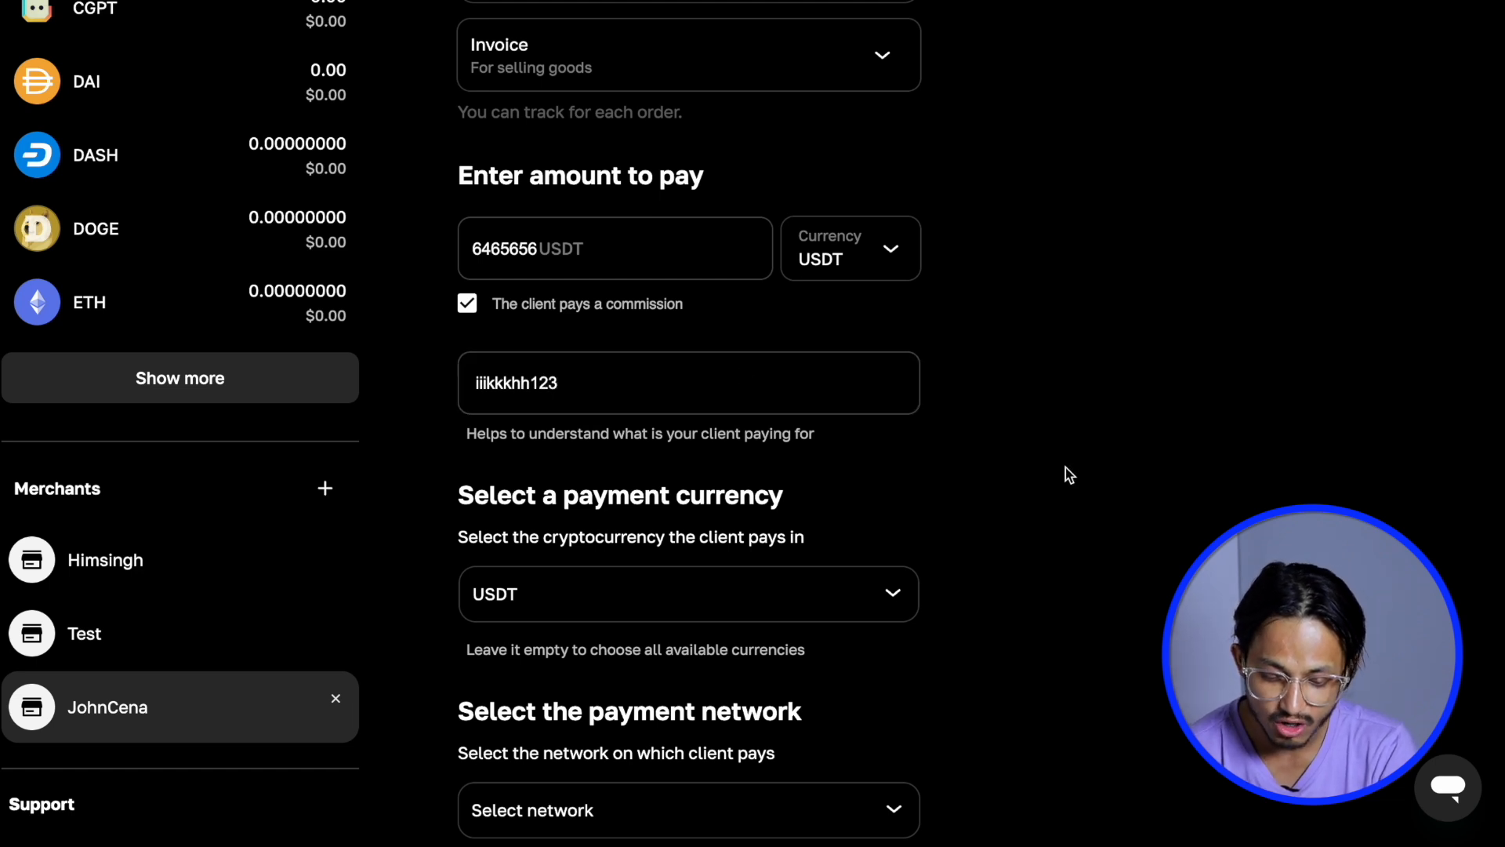
Step: Check the payment currency choices, keep USDT, and set the payment network to Tron (TRC-20)
{"action": "scroll", "coordinate": [1065, 467], "scroll_direction": "down", "scroll_amount": 2}
{"action": "left_click", "coordinate": [894, 448]}
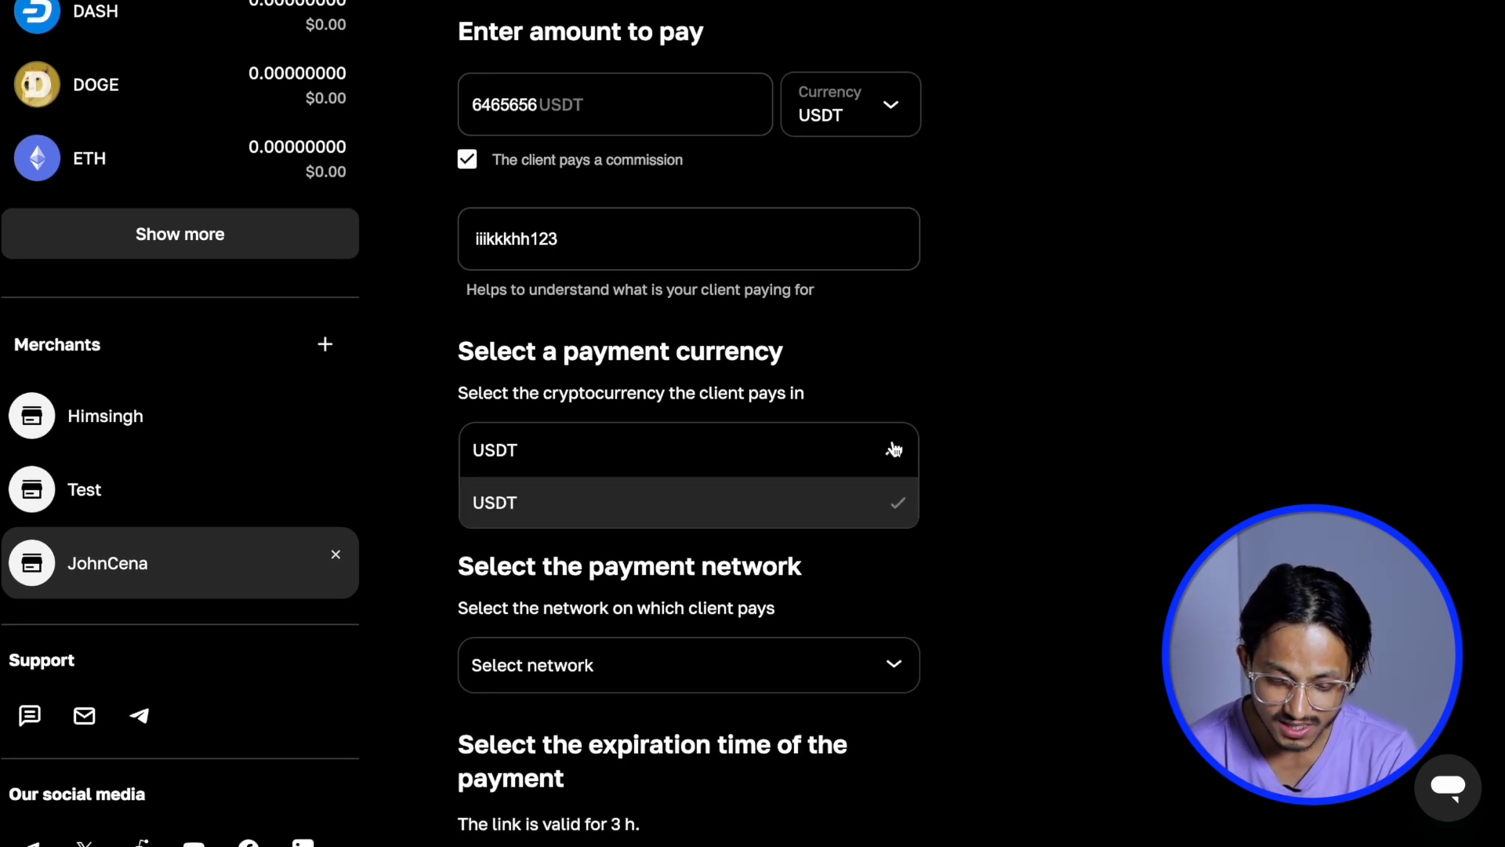
{"action": "left_click", "coordinate": [1006, 442]}
{"action": "scroll", "coordinate": [1006, 442], "scroll_direction": "down", "scroll_amount": 3}
{"action": "left_click", "coordinate": [844, 428]}
{"action": "scroll", "coordinate": [780, 504], "scroll_direction": "down", "scroll_amount": 5}
{"action": "scroll", "coordinate": [783, 505], "scroll_direction": "up", "scroll_amount": 5}
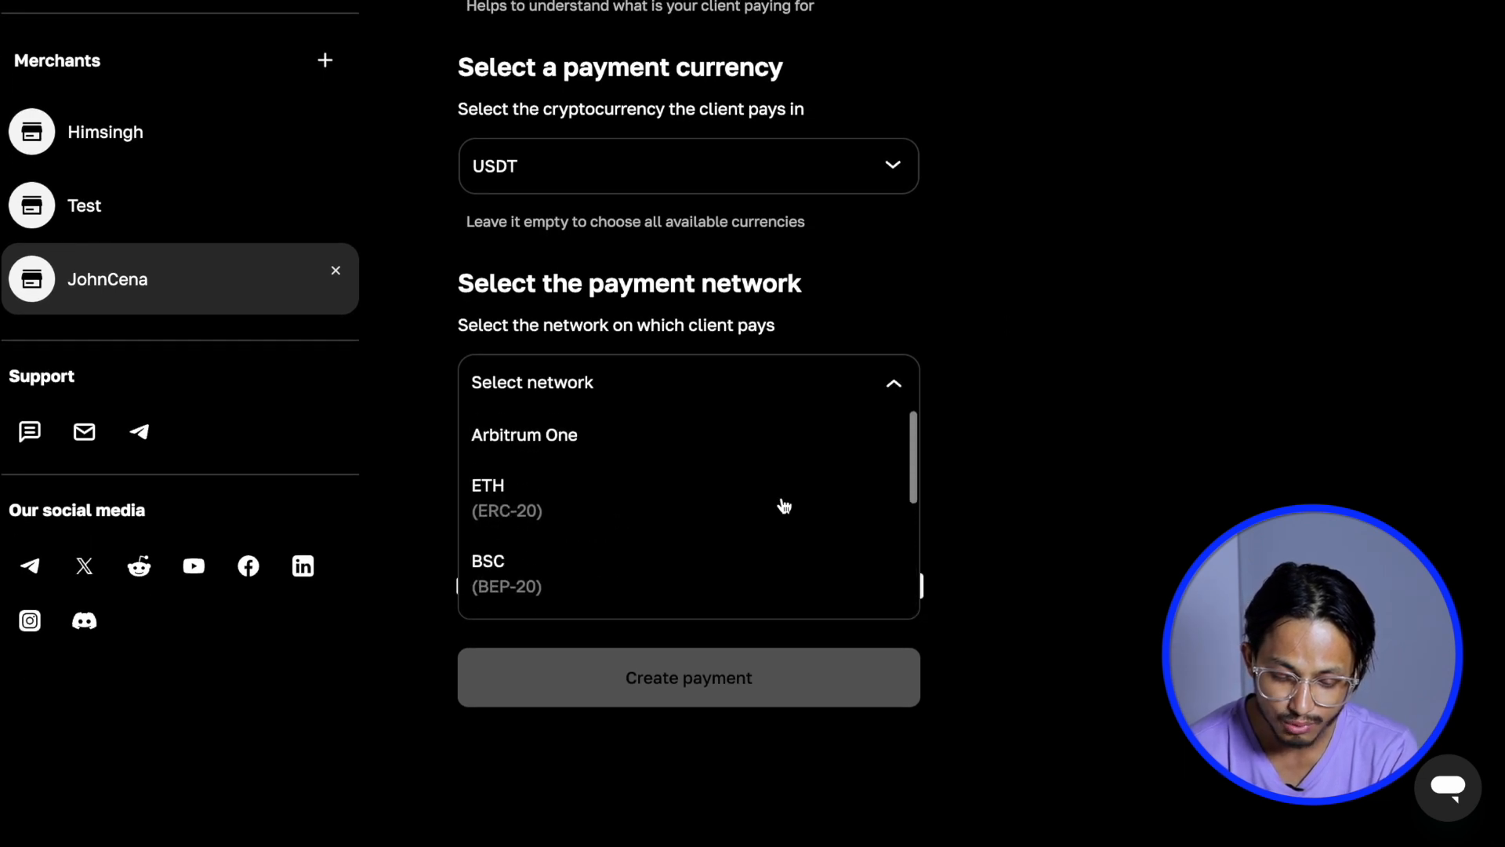
{"action": "scroll", "coordinate": [786, 501], "scroll_direction": "up", "scroll_amount": 3}
{"action": "scroll", "coordinate": [783, 502], "scroll_direction": "down", "scroll_amount": 5}
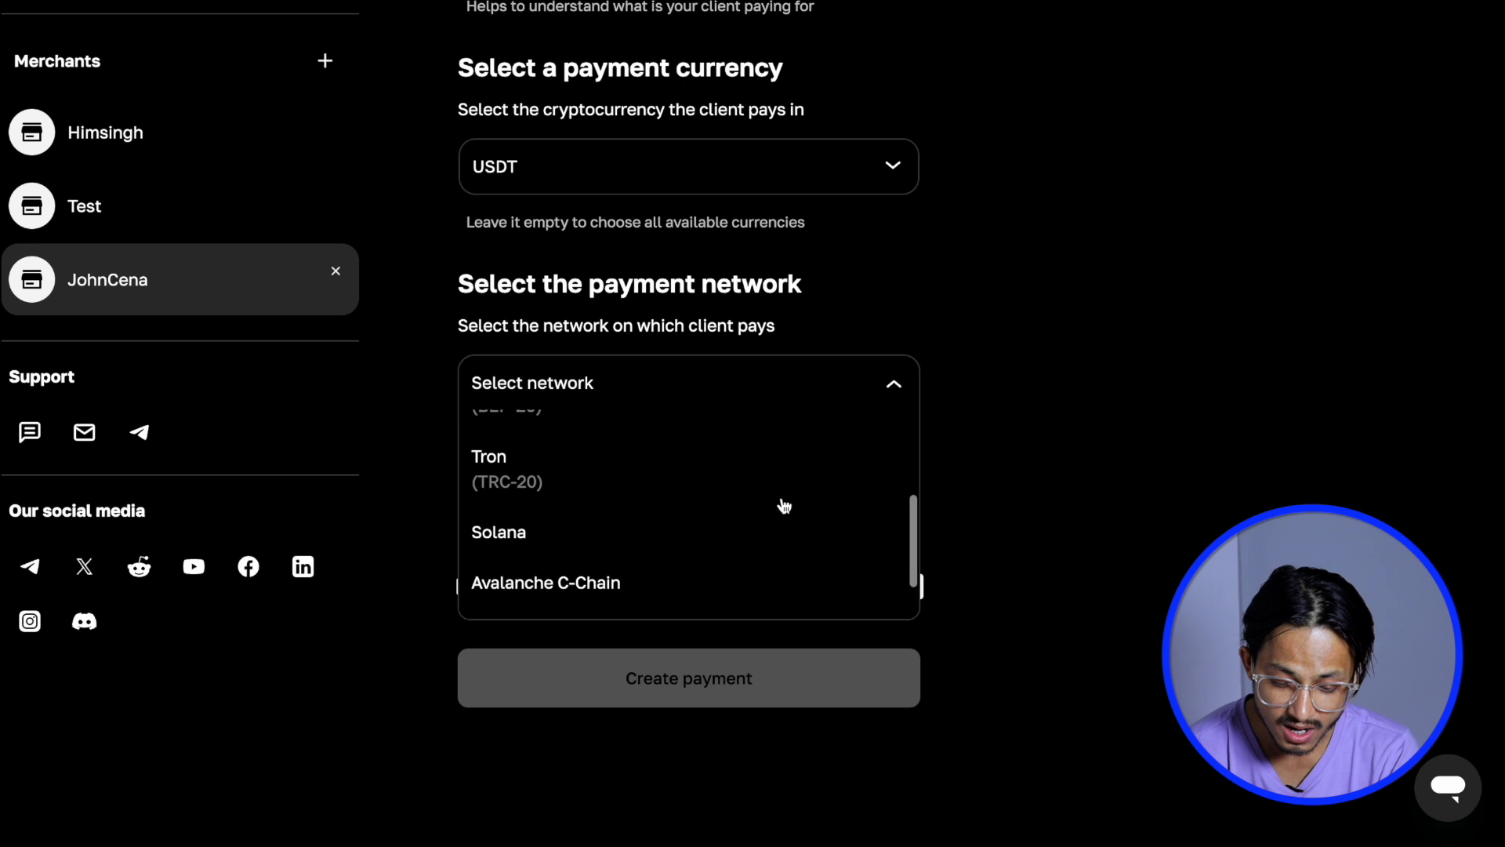
{"action": "left_click", "coordinate": [656, 454]}
Step: Try a shorter expiration time for the payment link, return it to 3 h, and look over the form
{"action": "scroll", "coordinate": [565, 595], "scroll_direction": "down", "scroll_amount": 1}
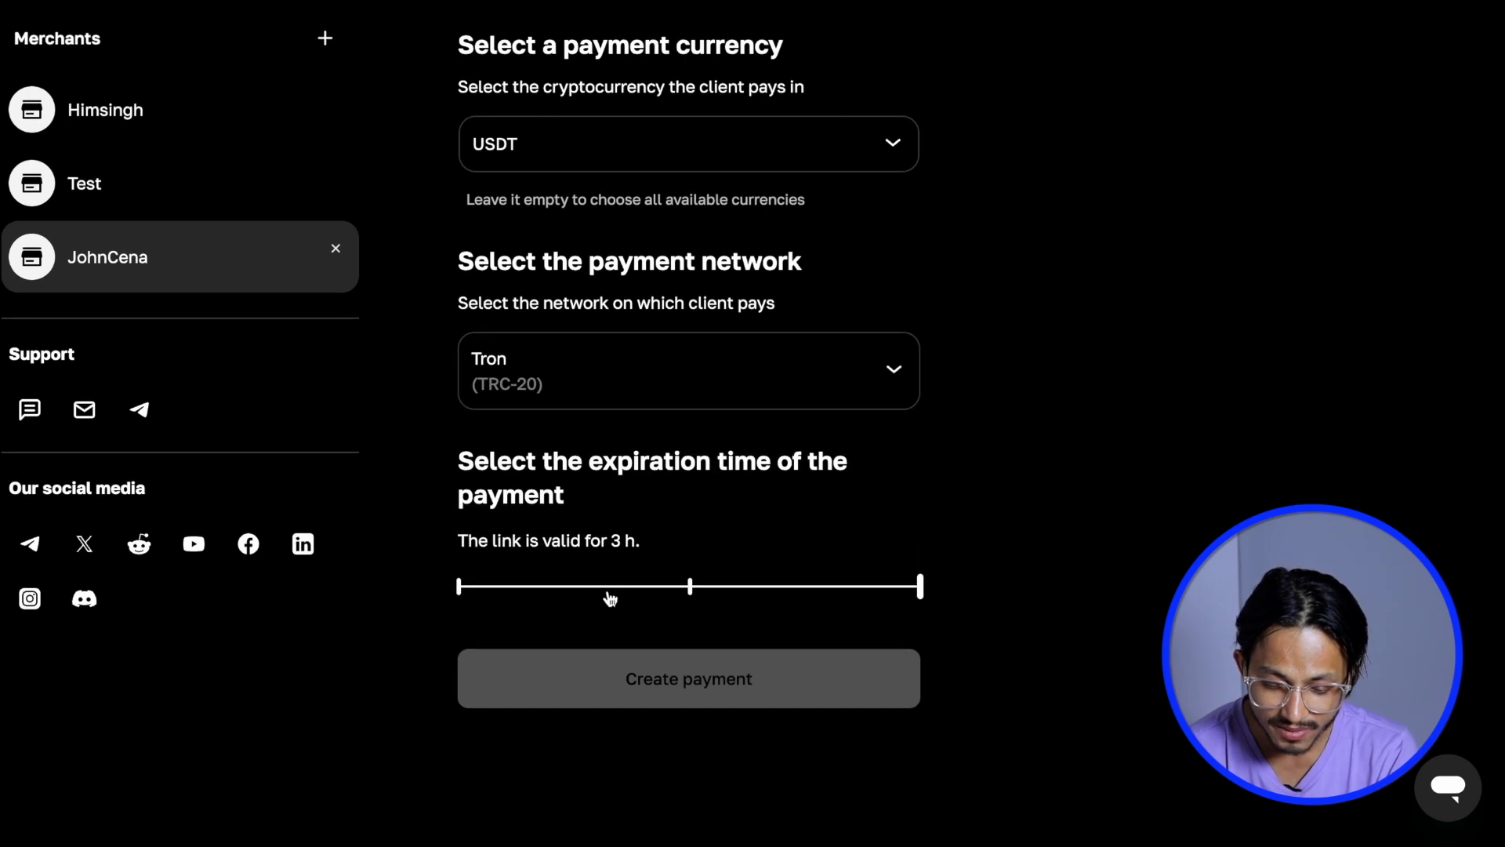
{"action": "left_click", "coordinate": [690, 587]}
{"action": "left_click_drag", "start_coordinate": [691, 588], "coordinate": [957, 584]}
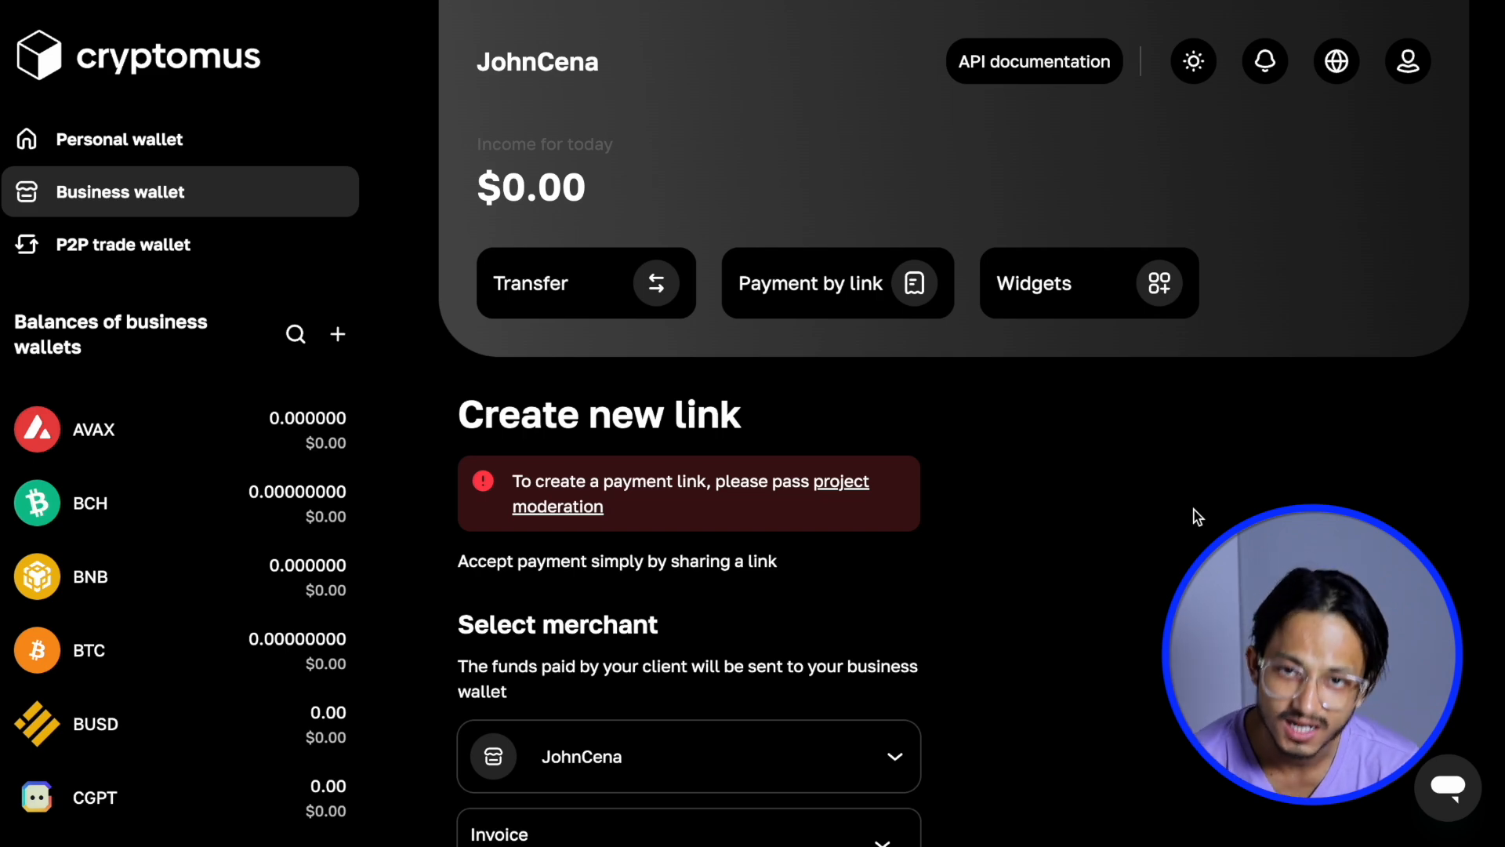
{"action": "scroll", "coordinate": [1197, 516], "scroll_direction": "down", "scroll_amount": 10}
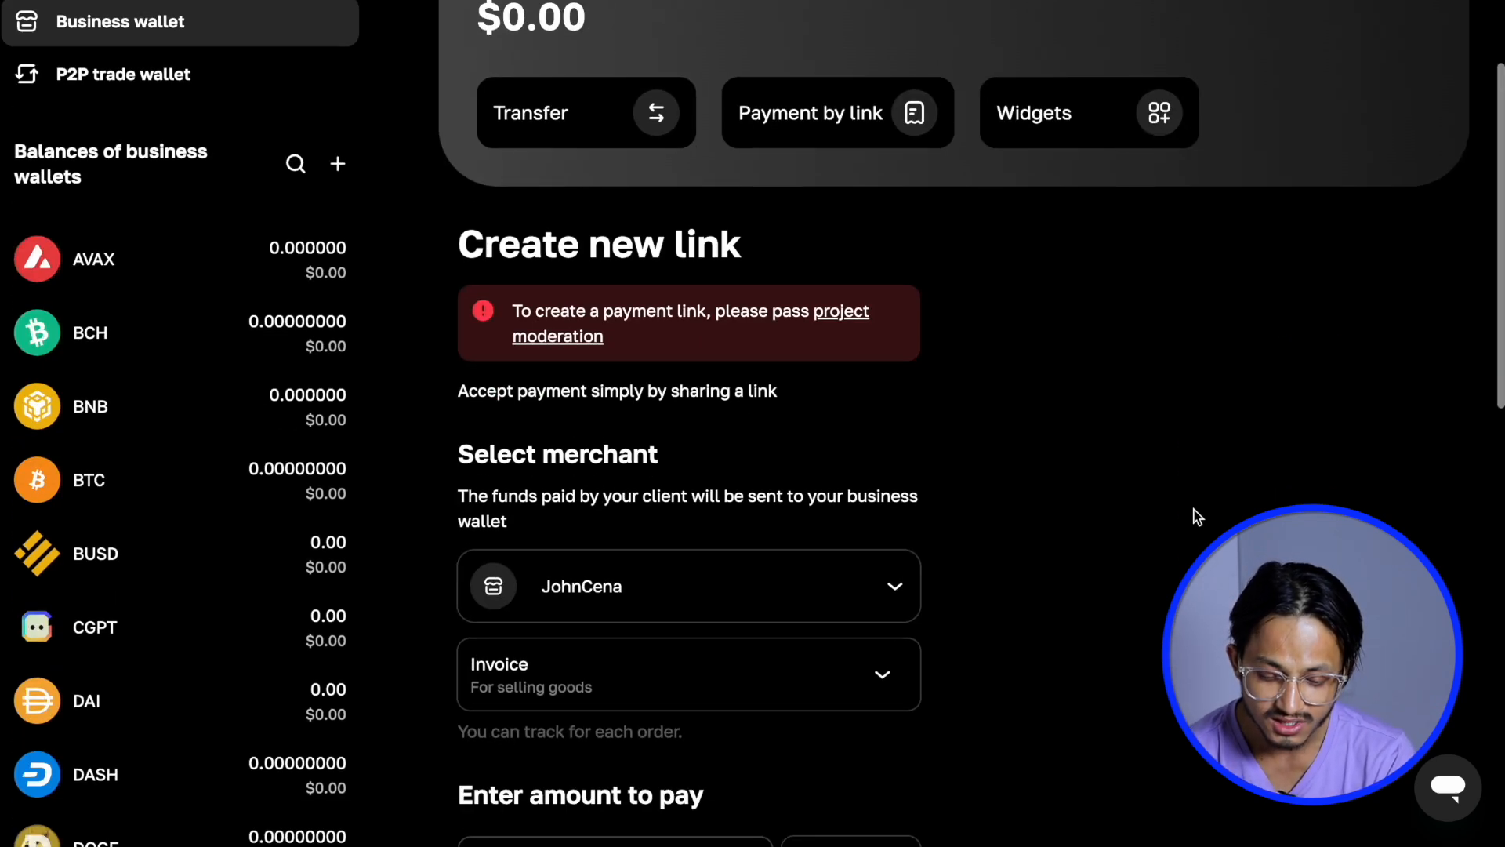
{"action": "scroll", "coordinate": [1197, 516], "scroll_direction": "up", "scroll_amount": 10}
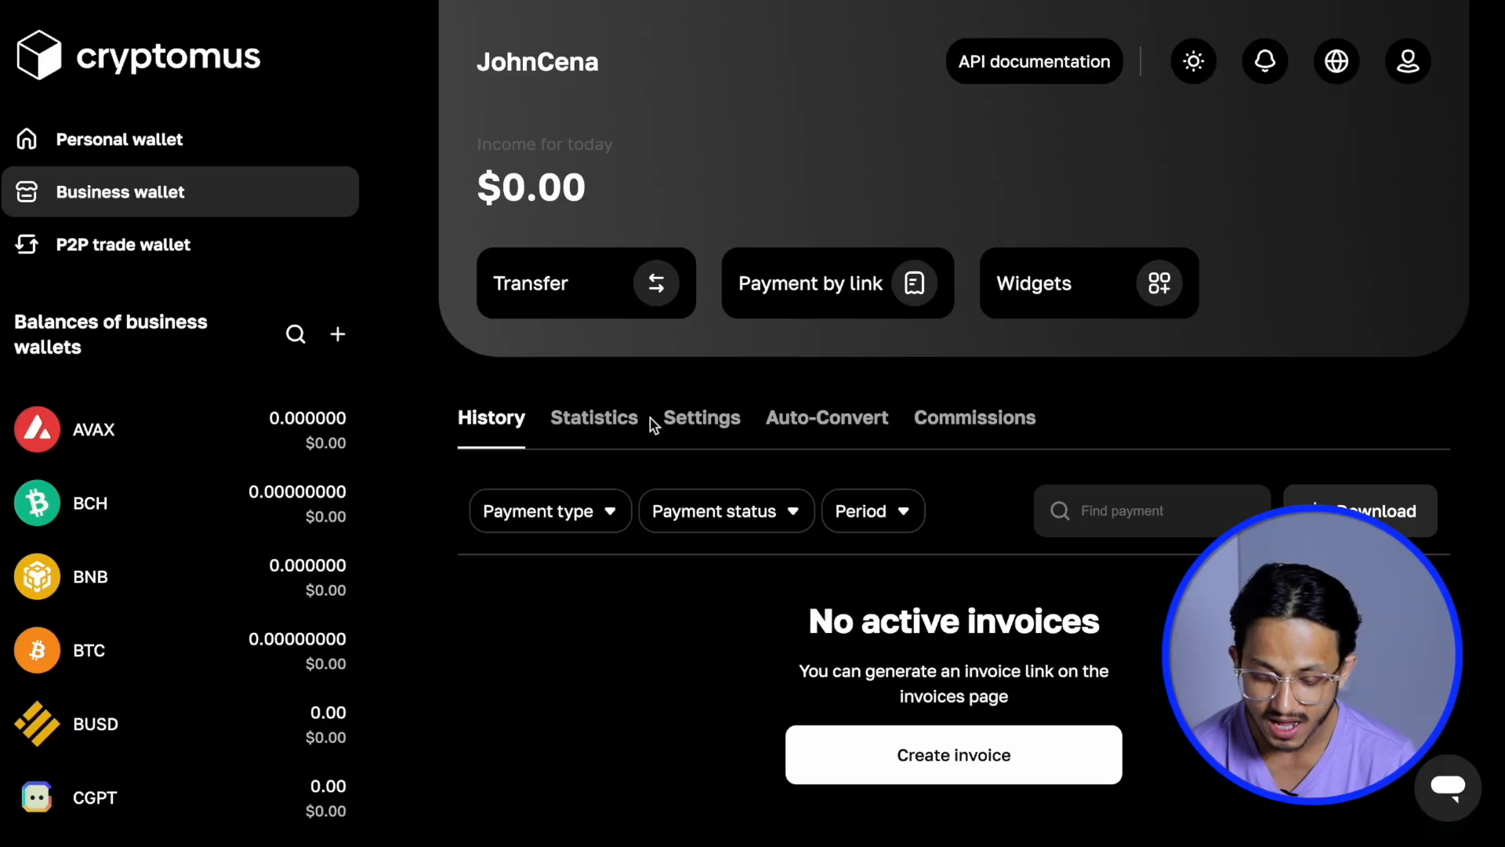
Step: Open the merchant's API integration settings and check the website address and description fields of the integration request
{"action": "left_click", "coordinate": [721, 430]}
{"action": "scroll", "coordinate": [974, 474], "scroll_direction": "down", "scroll_amount": 5}
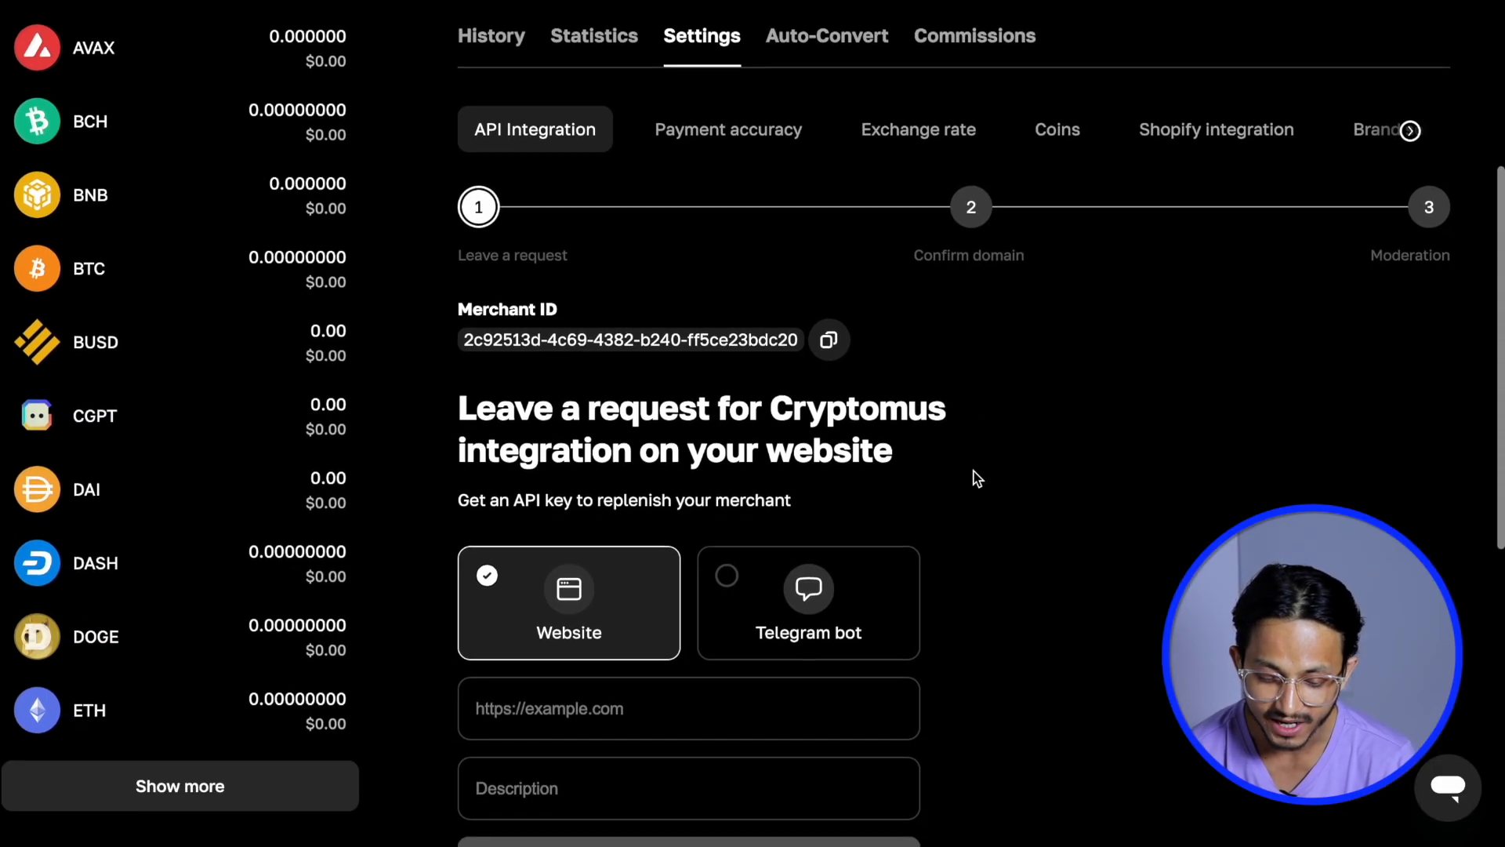
{"action": "scroll", "coordinate": [836, 365], "scroll_direction": "down", "scroll_amount": 2}
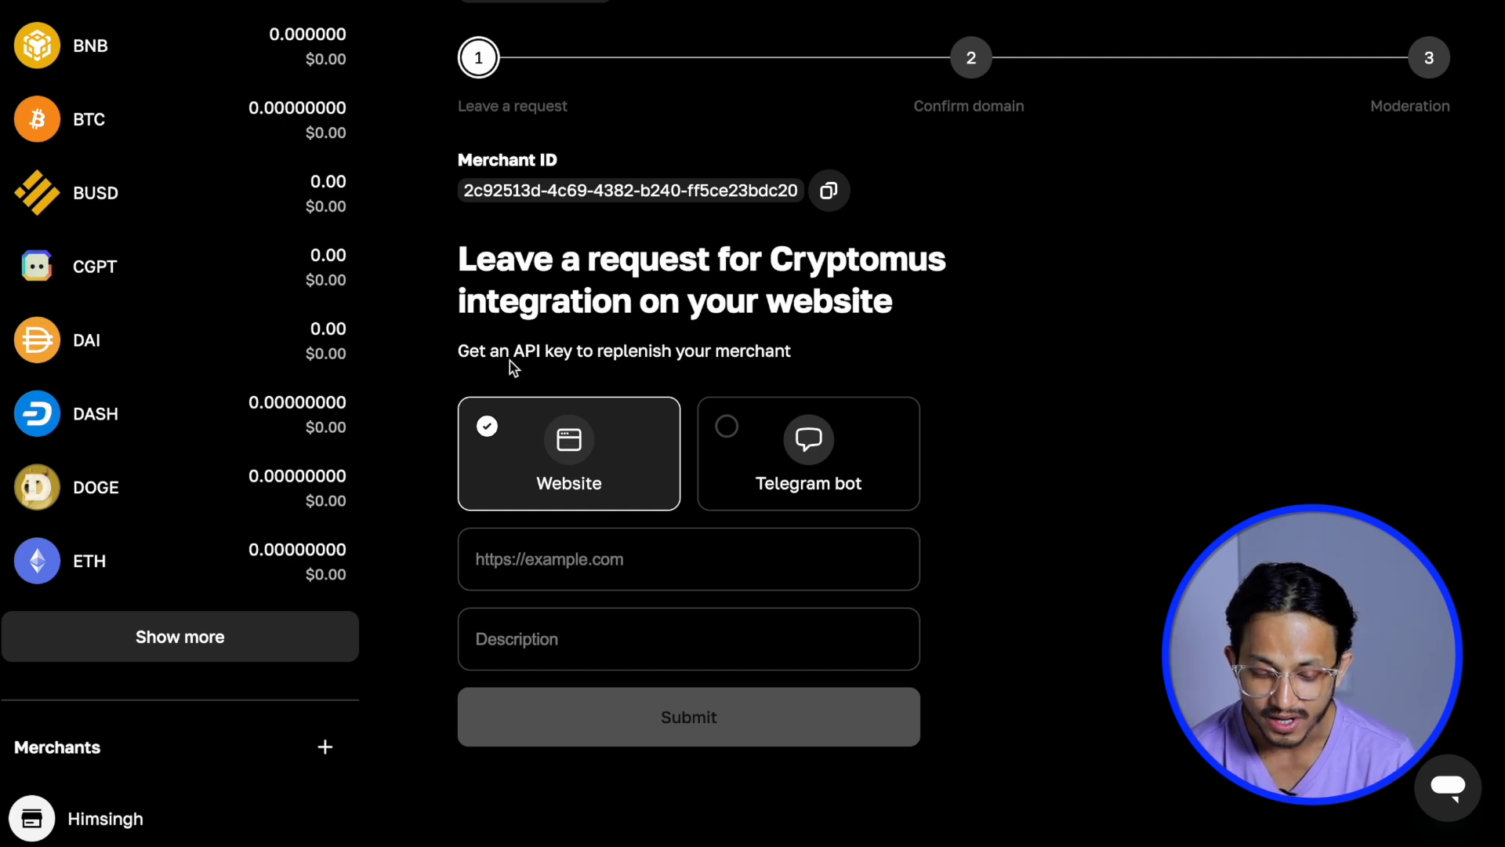
{"action": "left_click", "coordinate": [563, 563]}
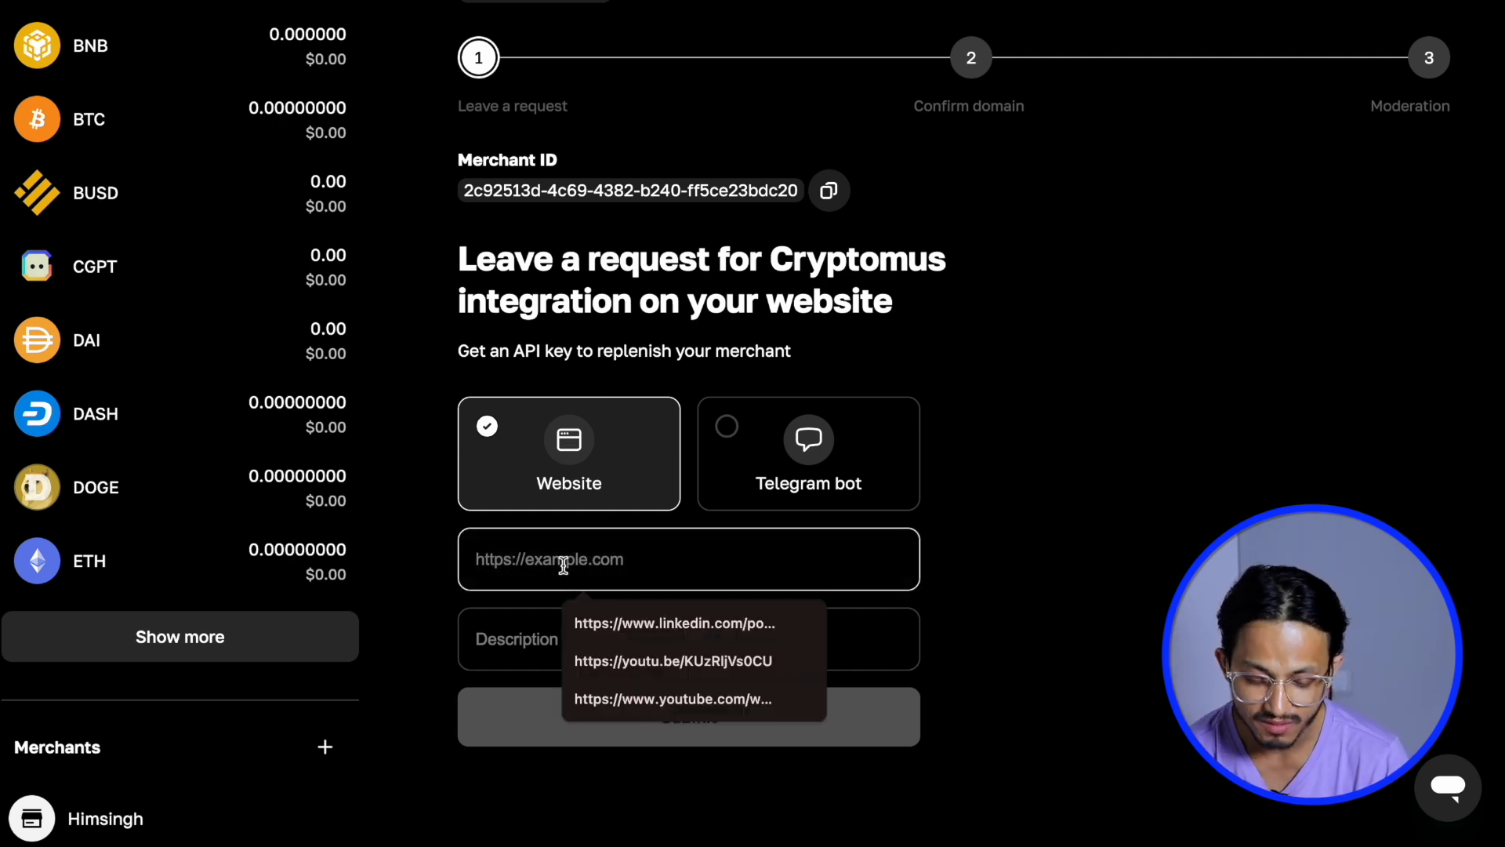
{"action": "left_click", "coordinate": [507, 609]}
{"action": "left_click", "coordinate": [396, 632]}
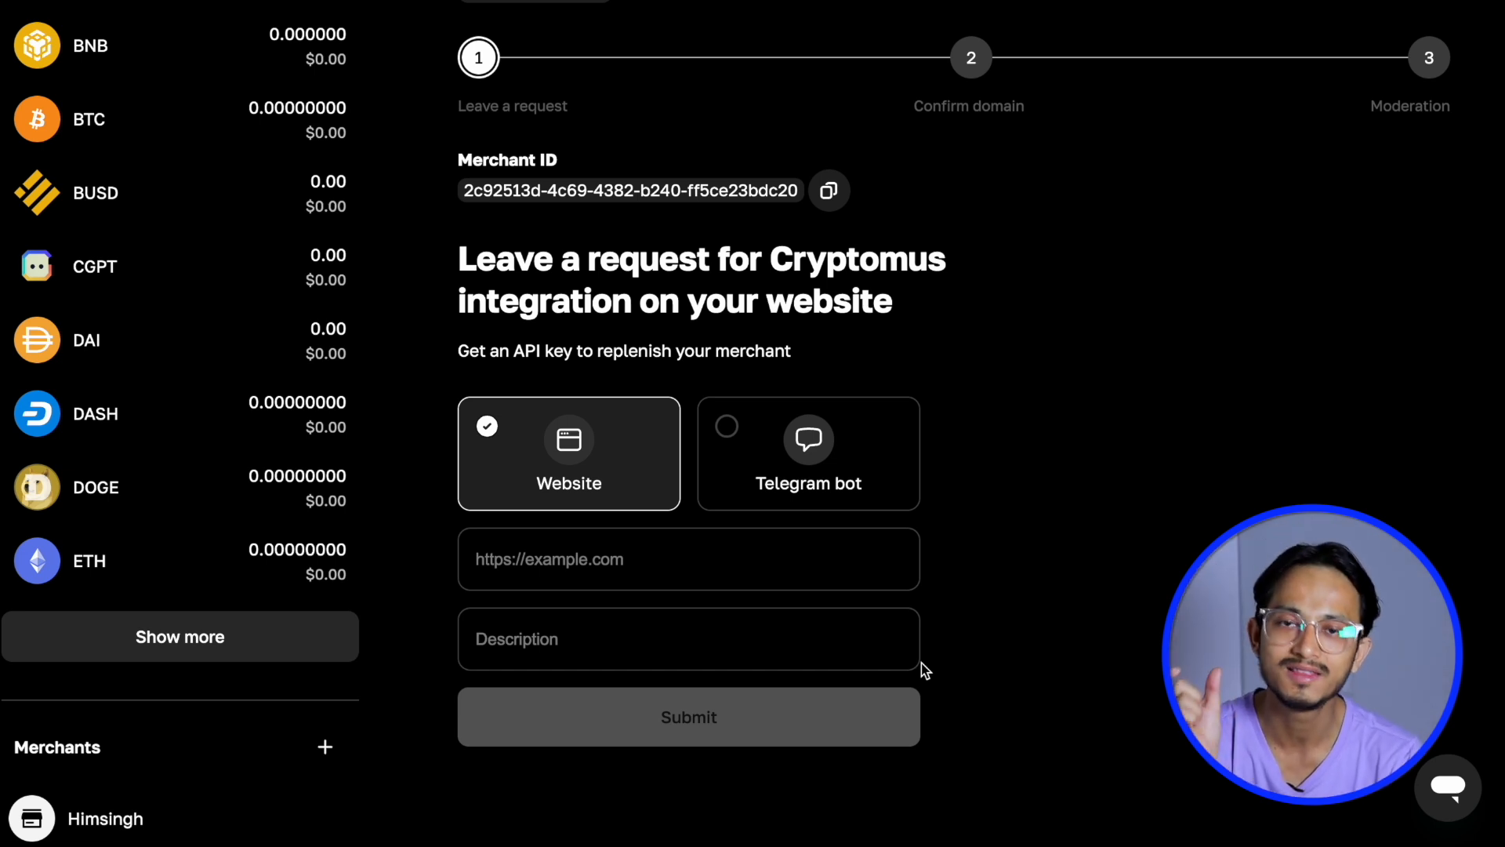
Step: Review the website integration stages: leaving a request, confirming the domain and moderation
{"action": "scroll", "coordinate": [925, 671], "scroll_direction": "up", "scroll_amount": 2}
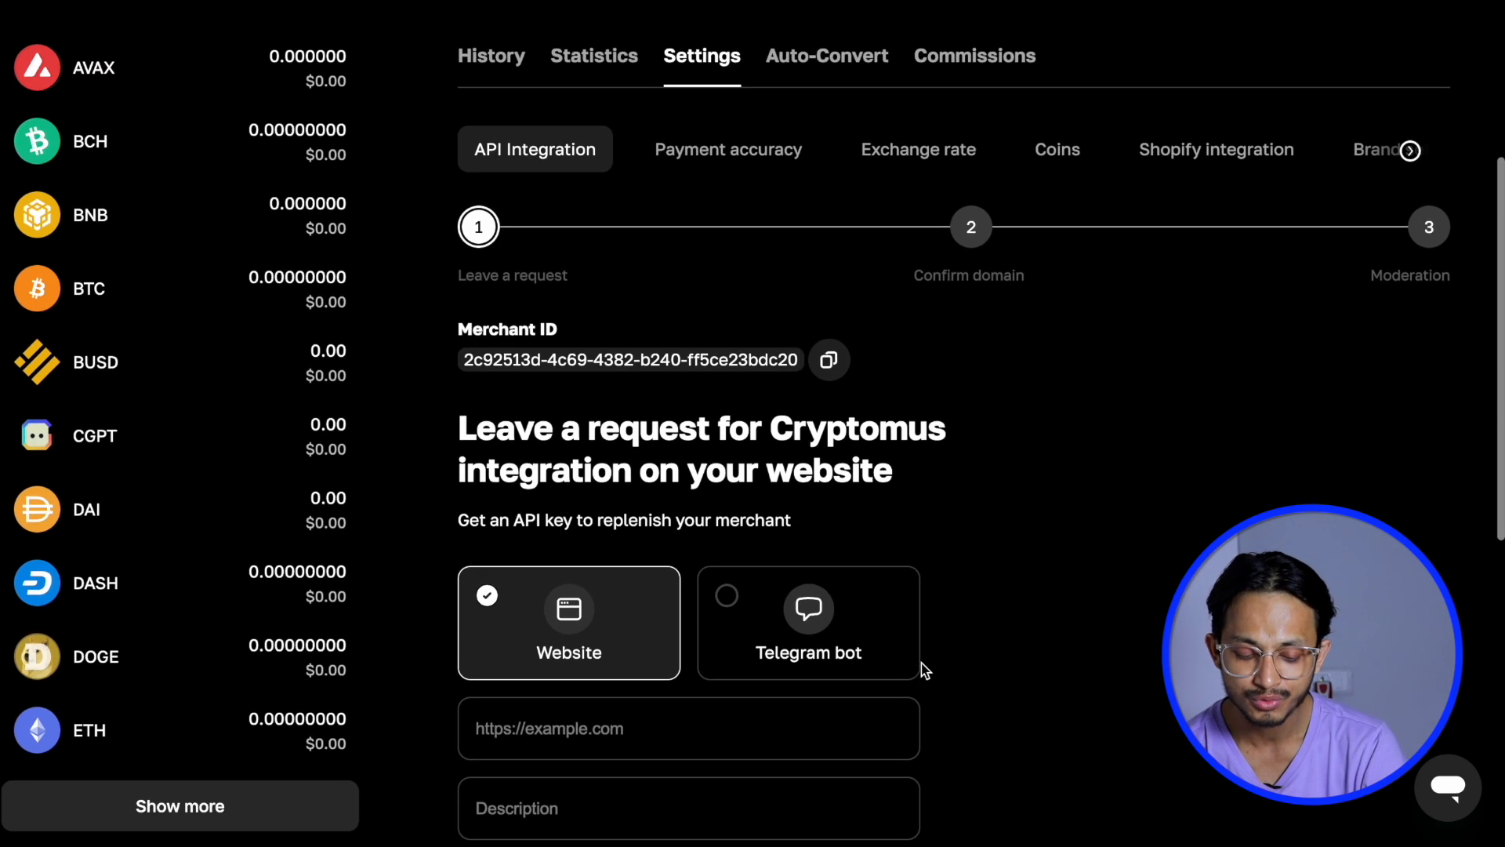
{"action": "scroll", "coordinate": [925, 670], "scroll_direction": "down", "scroll_amount": 1}
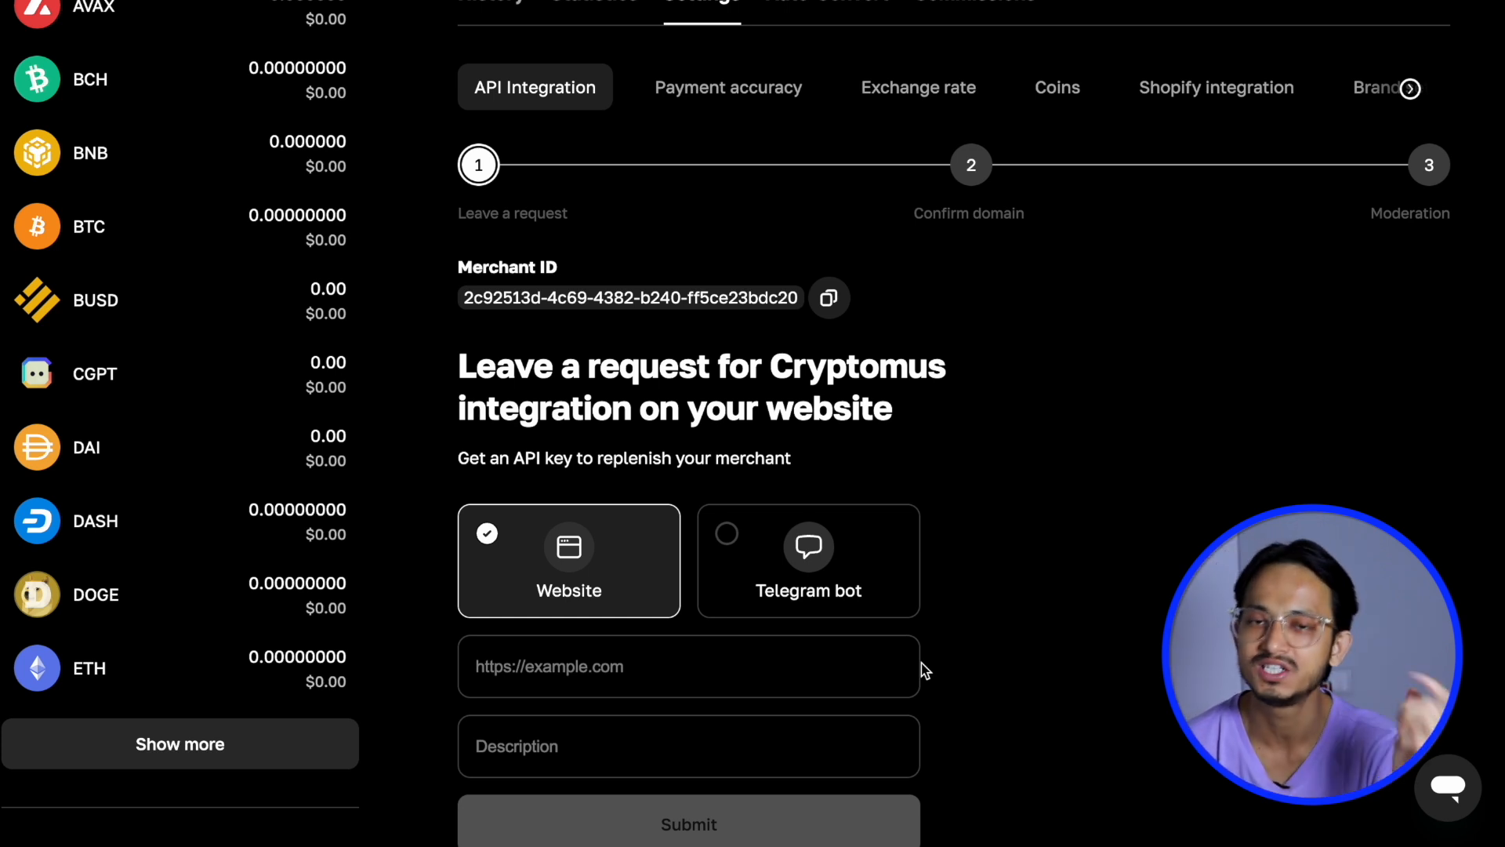
{"action": "scroll", "coordinate": [925, 670], "scroll_direction": "up", "scroll_amount": 2}
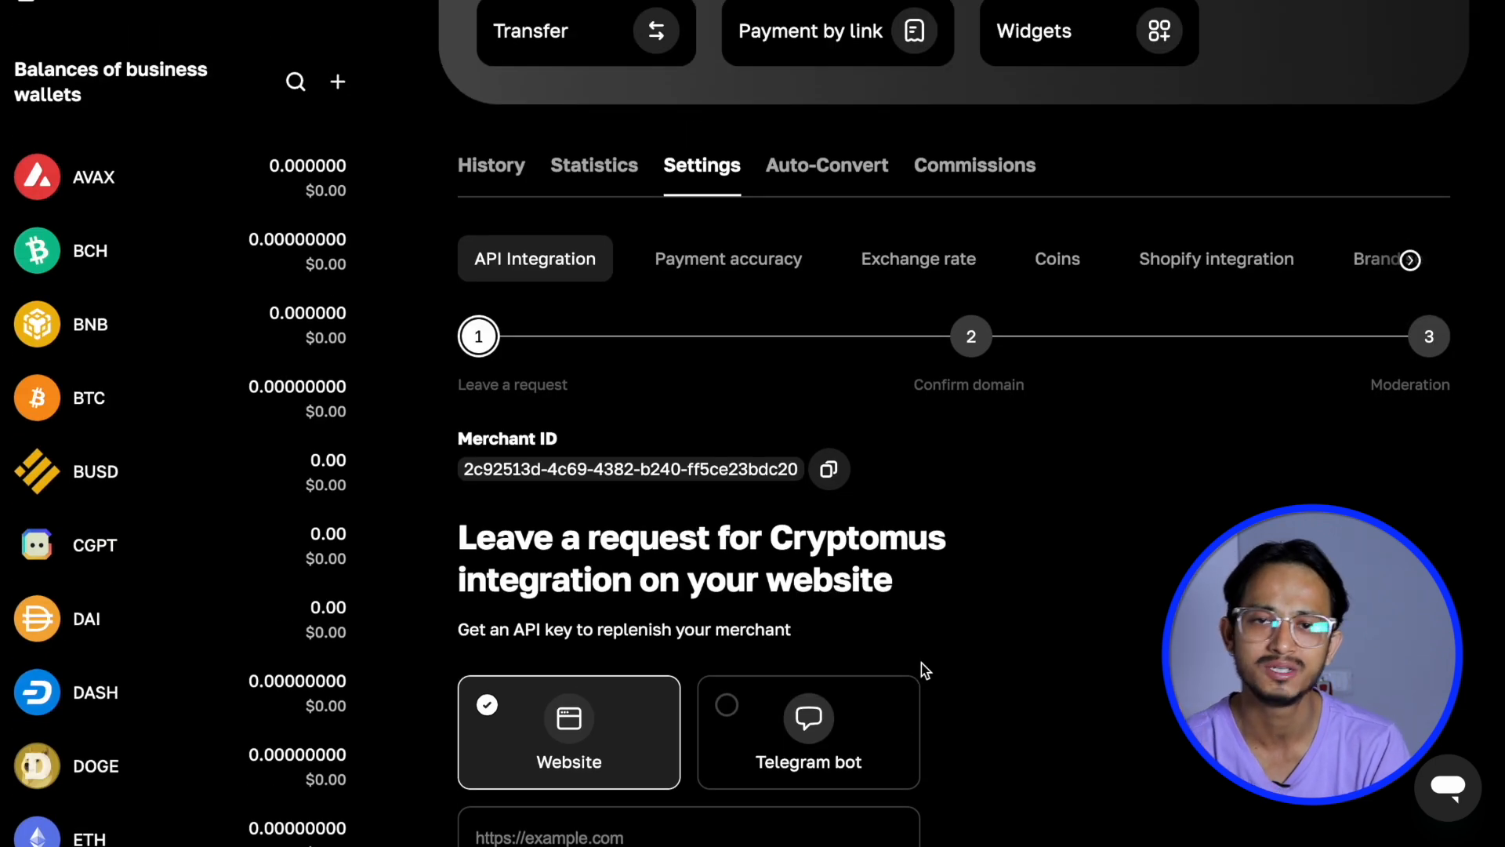
{"action": "scroll", "coordinate": [925, 670], "scroll_direction": "down", "scroll_amount": 1}
{"action": "scroll", "coordinate": [924, 670], "scroll_direction": "down", "scroll_amount": 1}
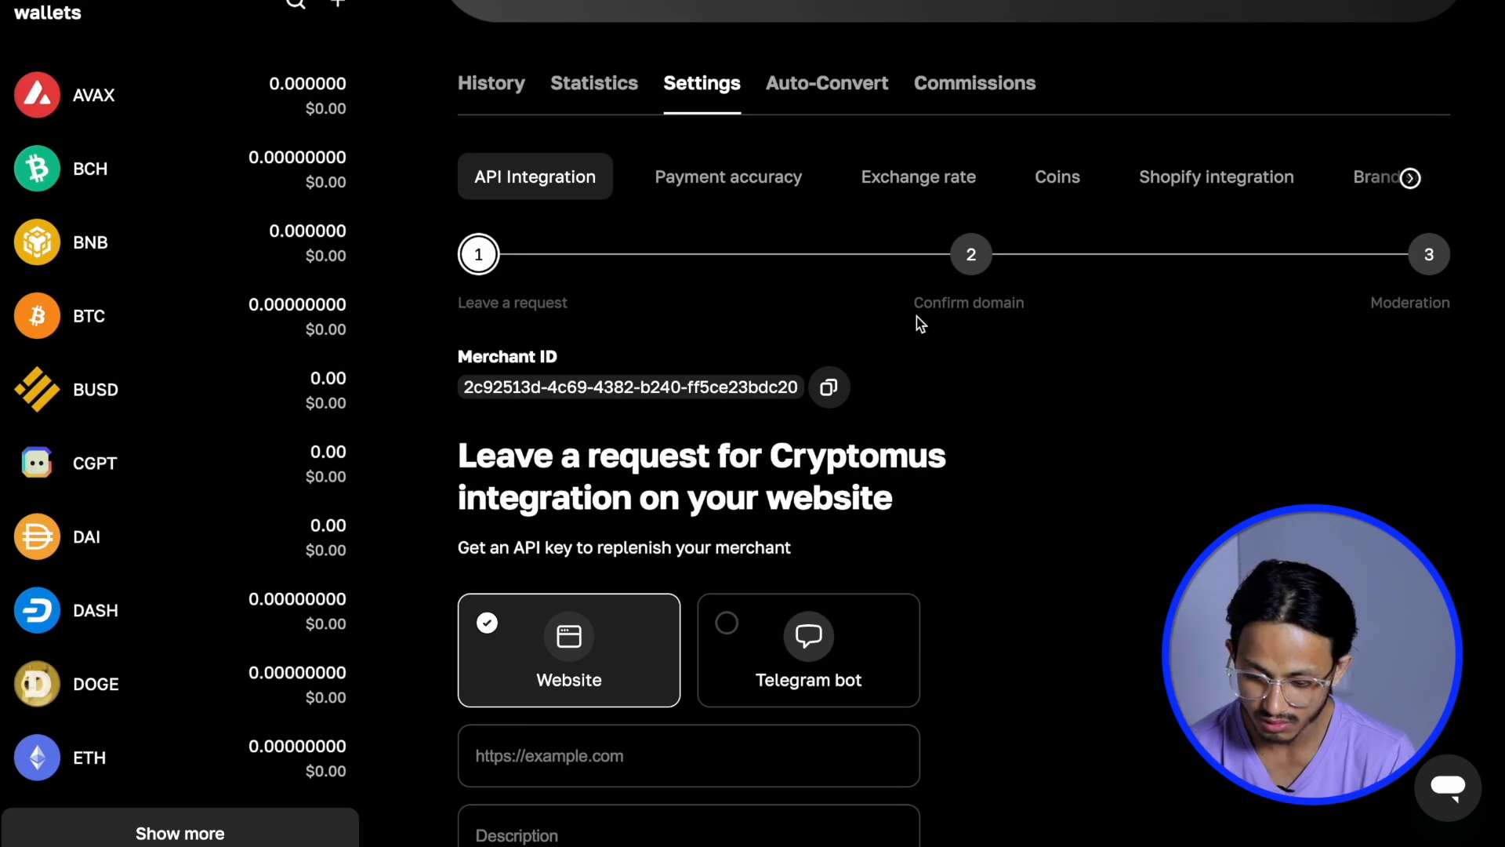
{"action": "scroll", "coordinate": [770, 453], "scroll_direction": "down", "scroll_amount": 8}
{"action": "scroll", "coordinate": [770, 457], "scroll_direction": "up", "scroll_amount": 11}
{"action": "scroll", "coordinate": [770, 451], "scroll_direction": "down", "scroll_amount": 2}
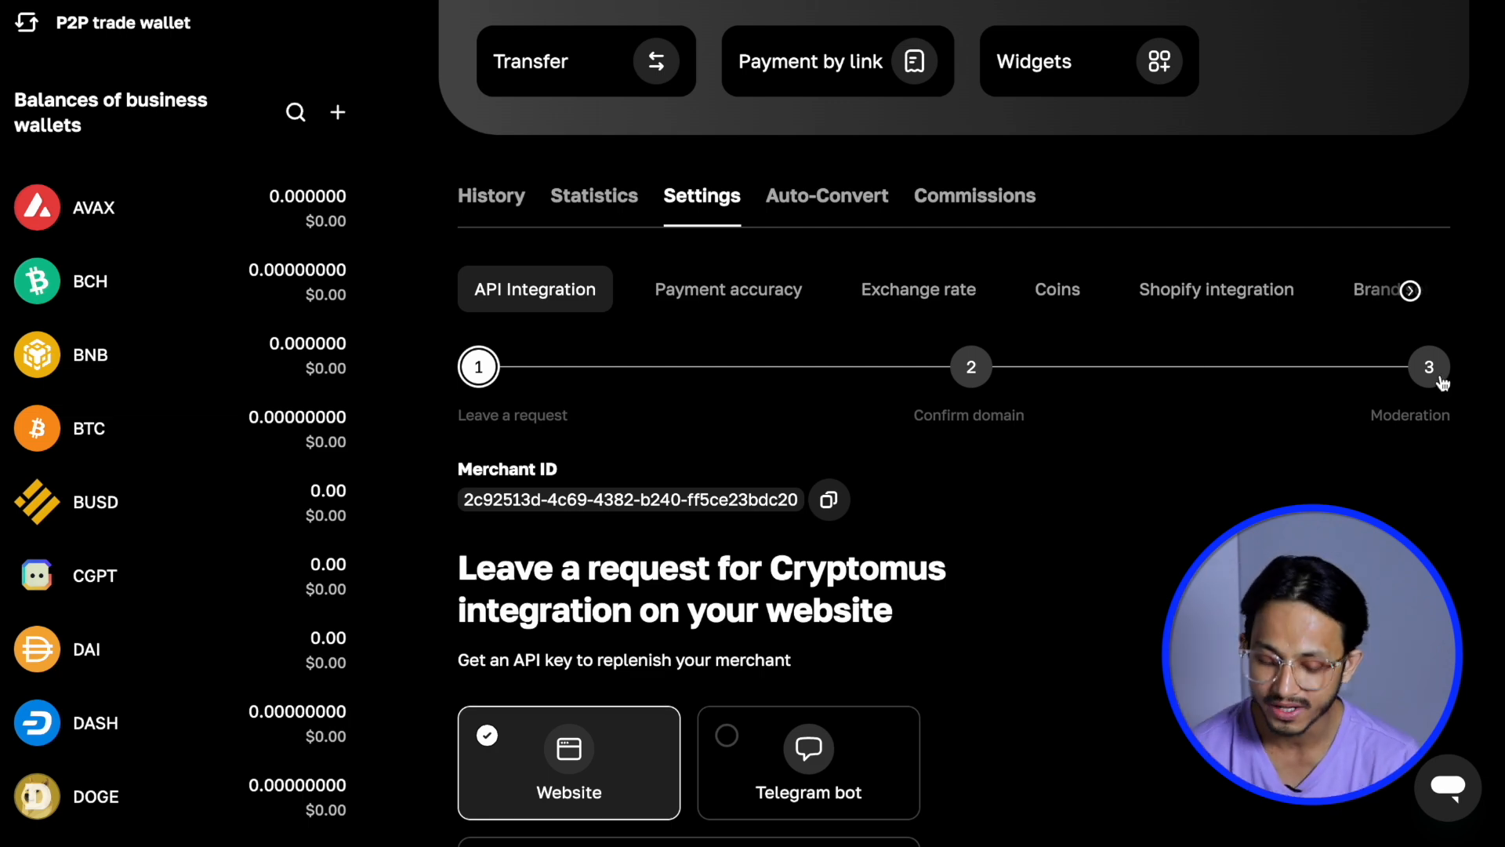
{"action": "scroll", "coordinate": [1118, 424], "scroll_direction": "down", "scroll_amount": 2}
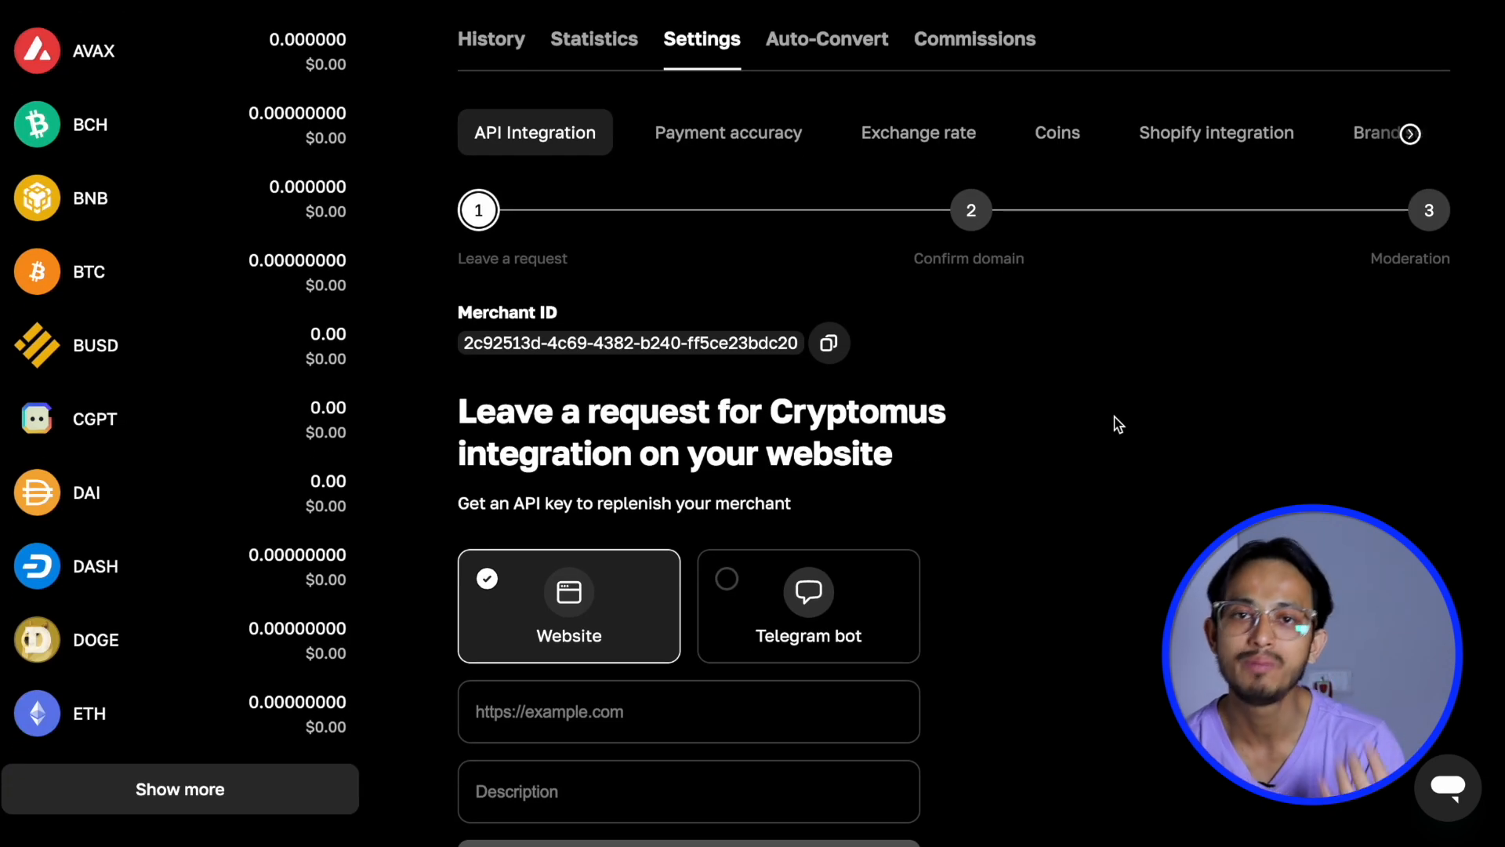
Step: Open the payment accuracy settings and try the unpaid amount tolerance toward its 5% limit
{"action": "scroll", "coordinate": [1118, 424], "scroll_direction": "up", "scroll_amount": 1}
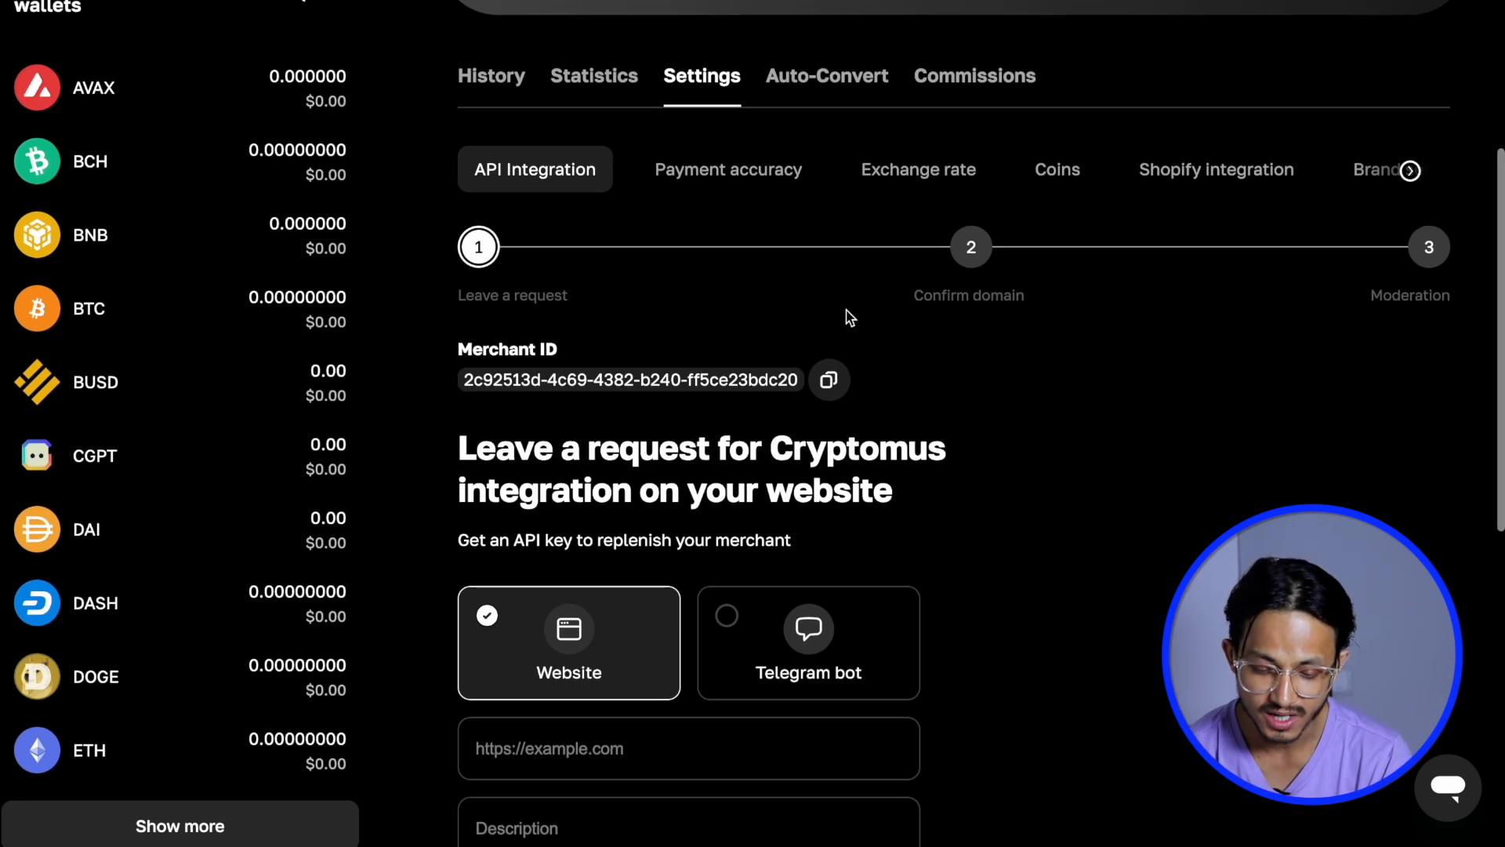
{"action": "left_click", "coordinate": [753, 172]}
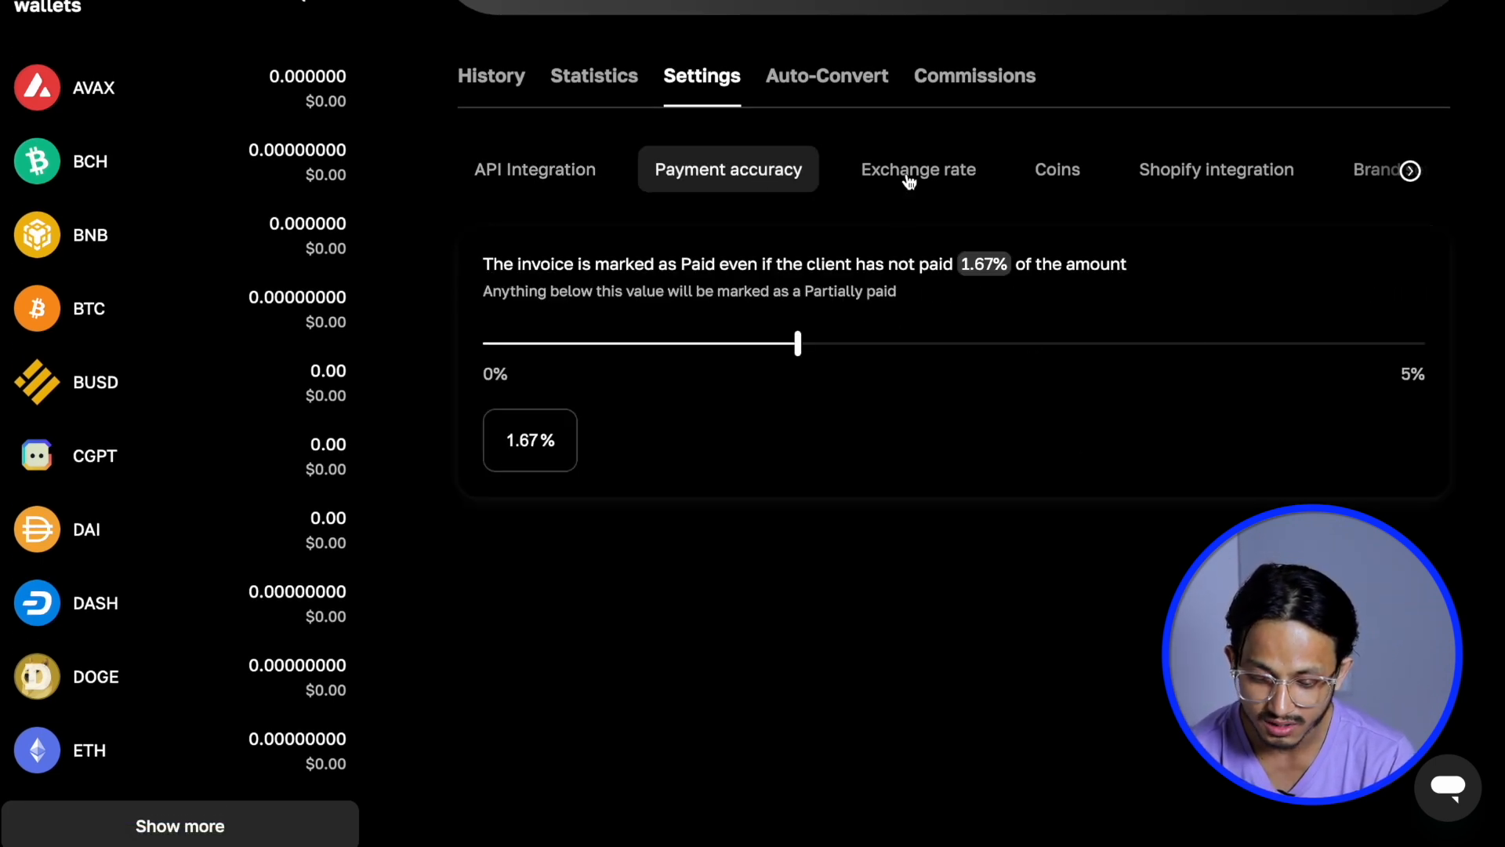
{"action": "left_click_drag", "start_coordinate": [801, 351], "coordinate": [1411, 328]}
Step: Examine the exchanges available as the merchant's source of exchange rate, without choosing one
{"action": "left_click", "coordinate": [944, 189]}
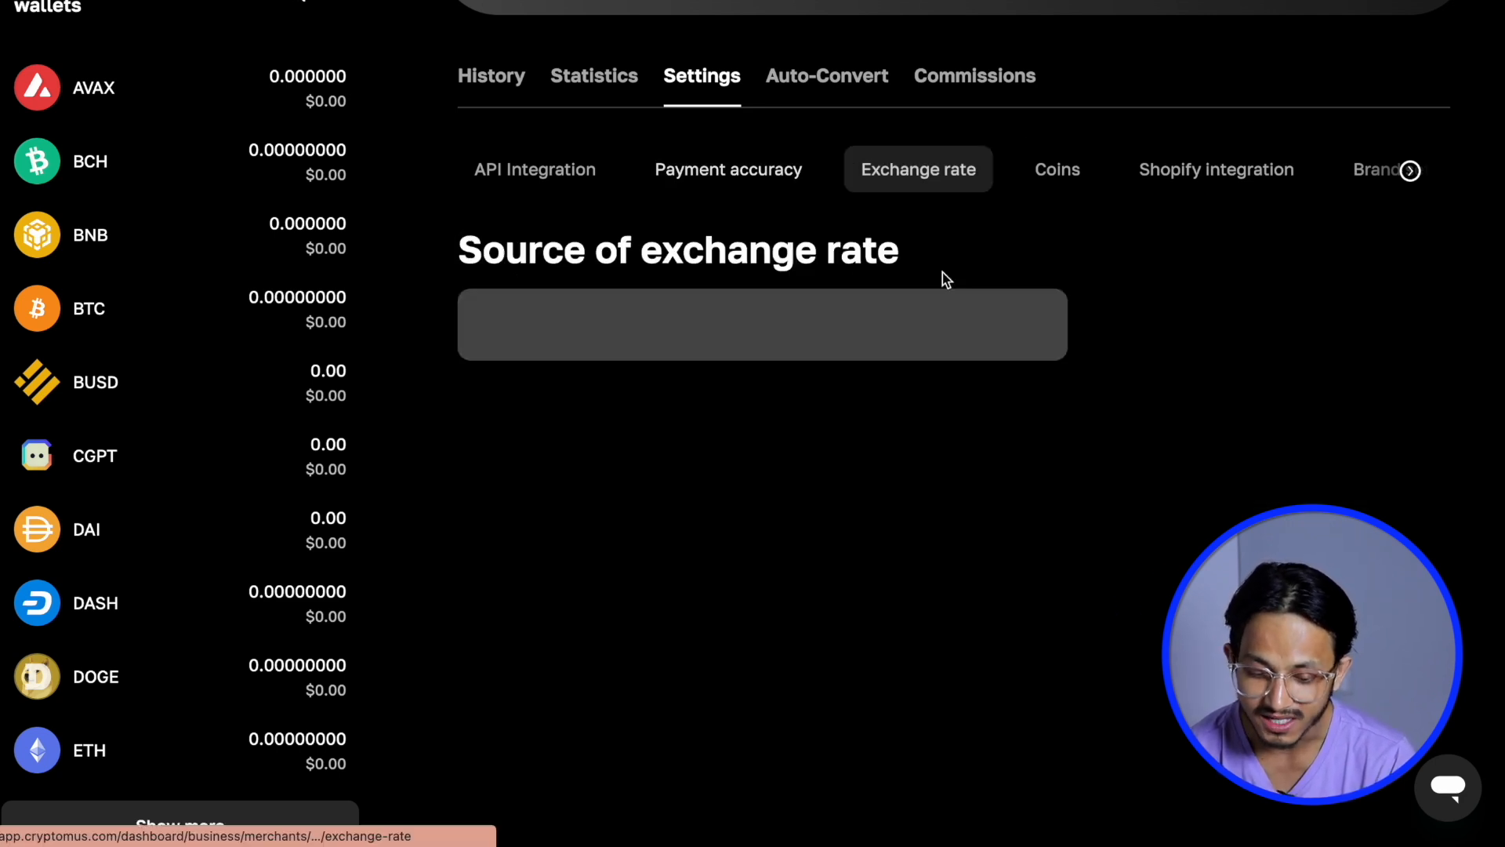
{"action": "left_click", "coordinate": [804, 342]}
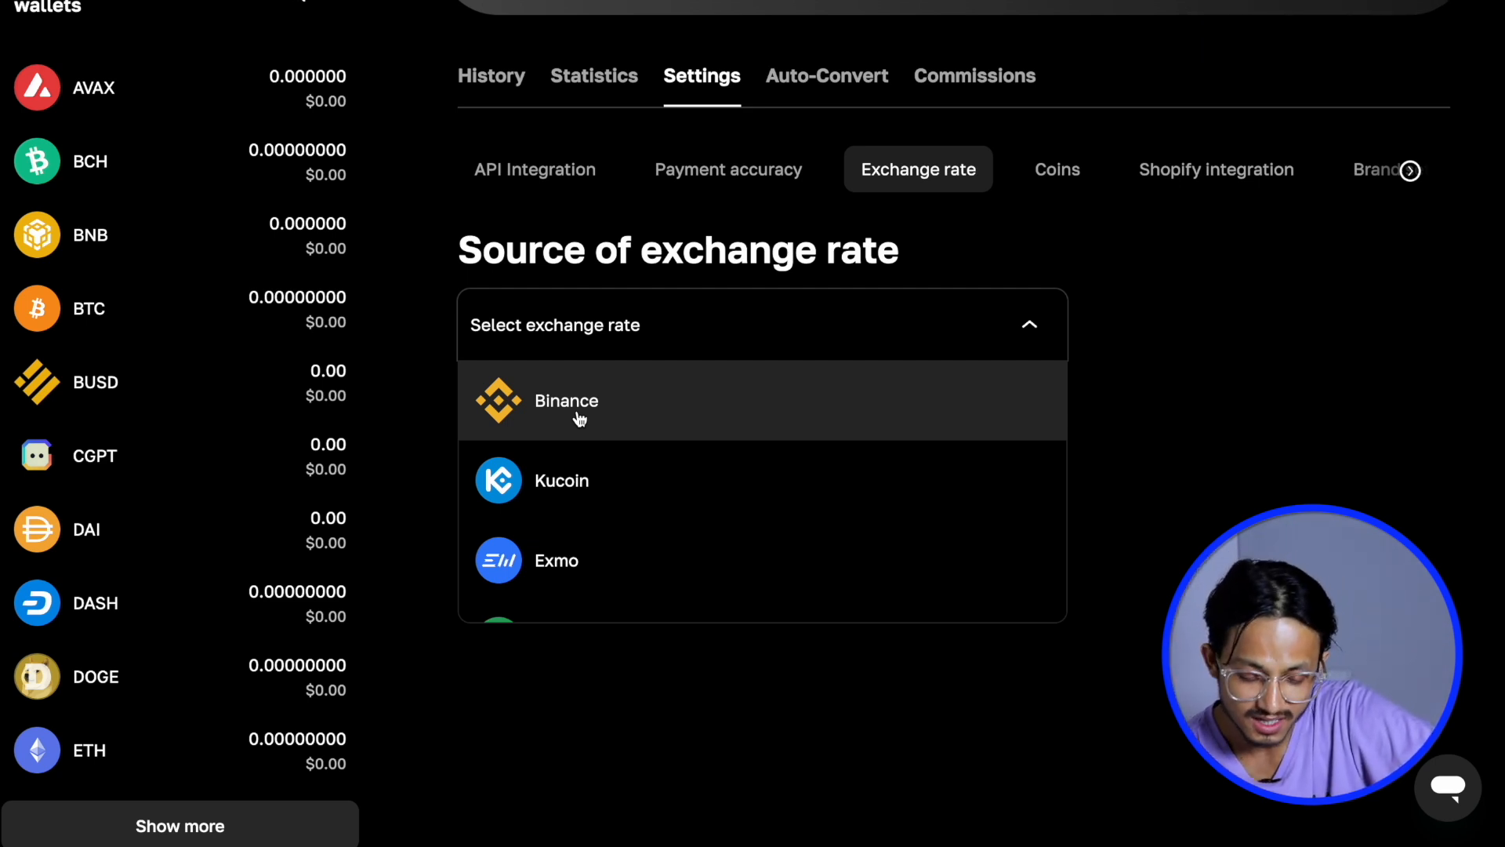
{"action": "scroll", "coordinate": [579, 420], "scroll_direction": "down", "scroll_amount": 1}
{"action": "scroll", "coordinate": [578, 415], "scroll_direction": "up", "scroll_amount": 1}
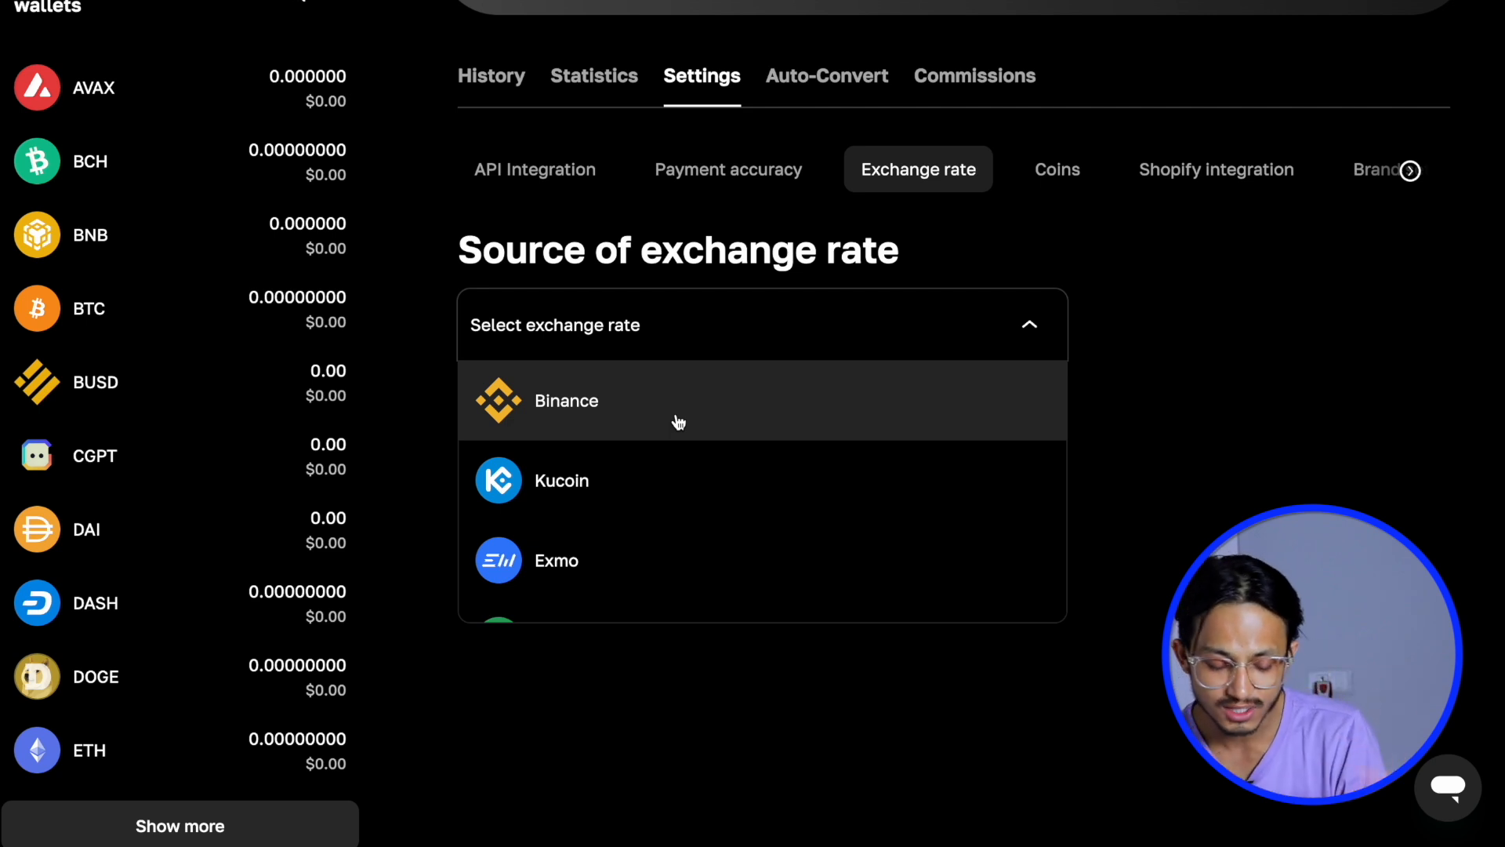
{"action": "scroll", "coordinate": [679, 423], "scroll_direction": "down", "scroll_amount": 1}
{"action": "scroll", "coordinate": [628, 403], "scroll_direction": "up", "scroll_amount": 1}
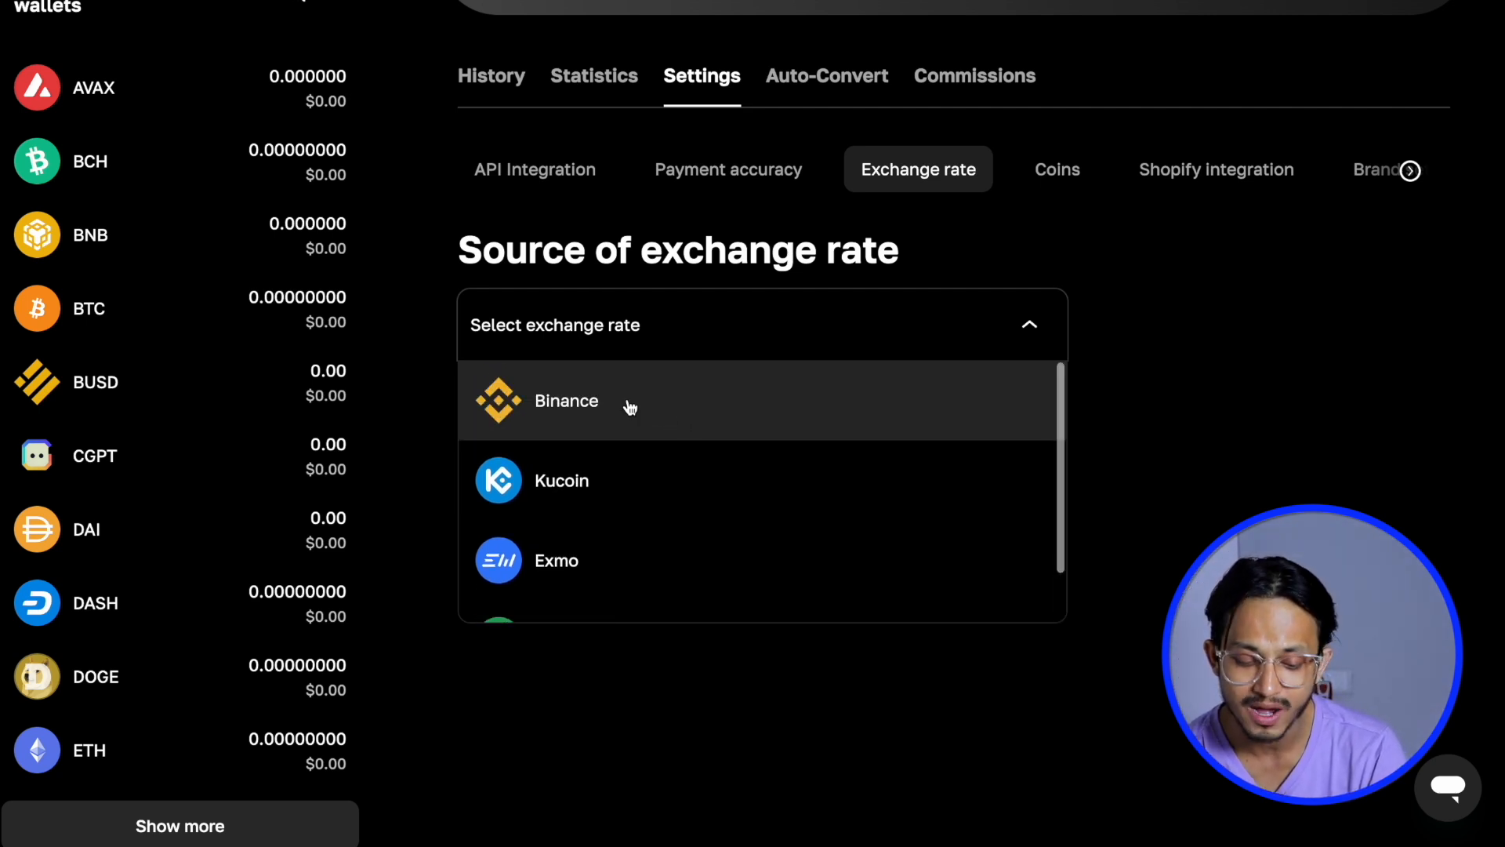
{"action": "left_click", "coordinate": [1199, 341]}
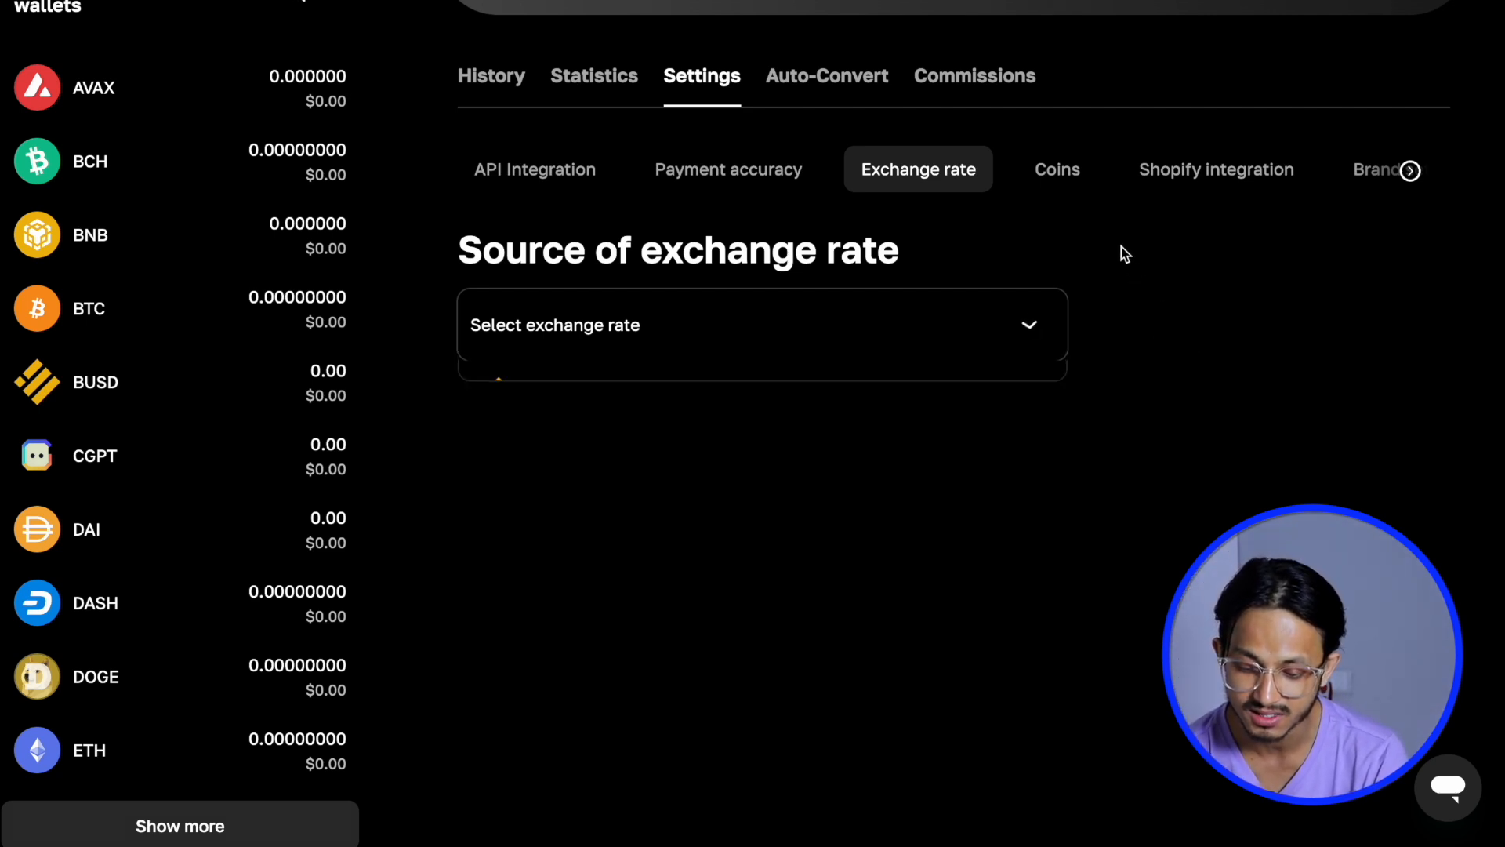
Step: Examine the coin settings that enable each payment currency and define its discount or additional commission
{"action": "left_click", "coordinate": [1066, 179]}
{"action": "scroll", "coordinate": [863, 424], "scroll_direction": "down", "scroll_amount": 5}
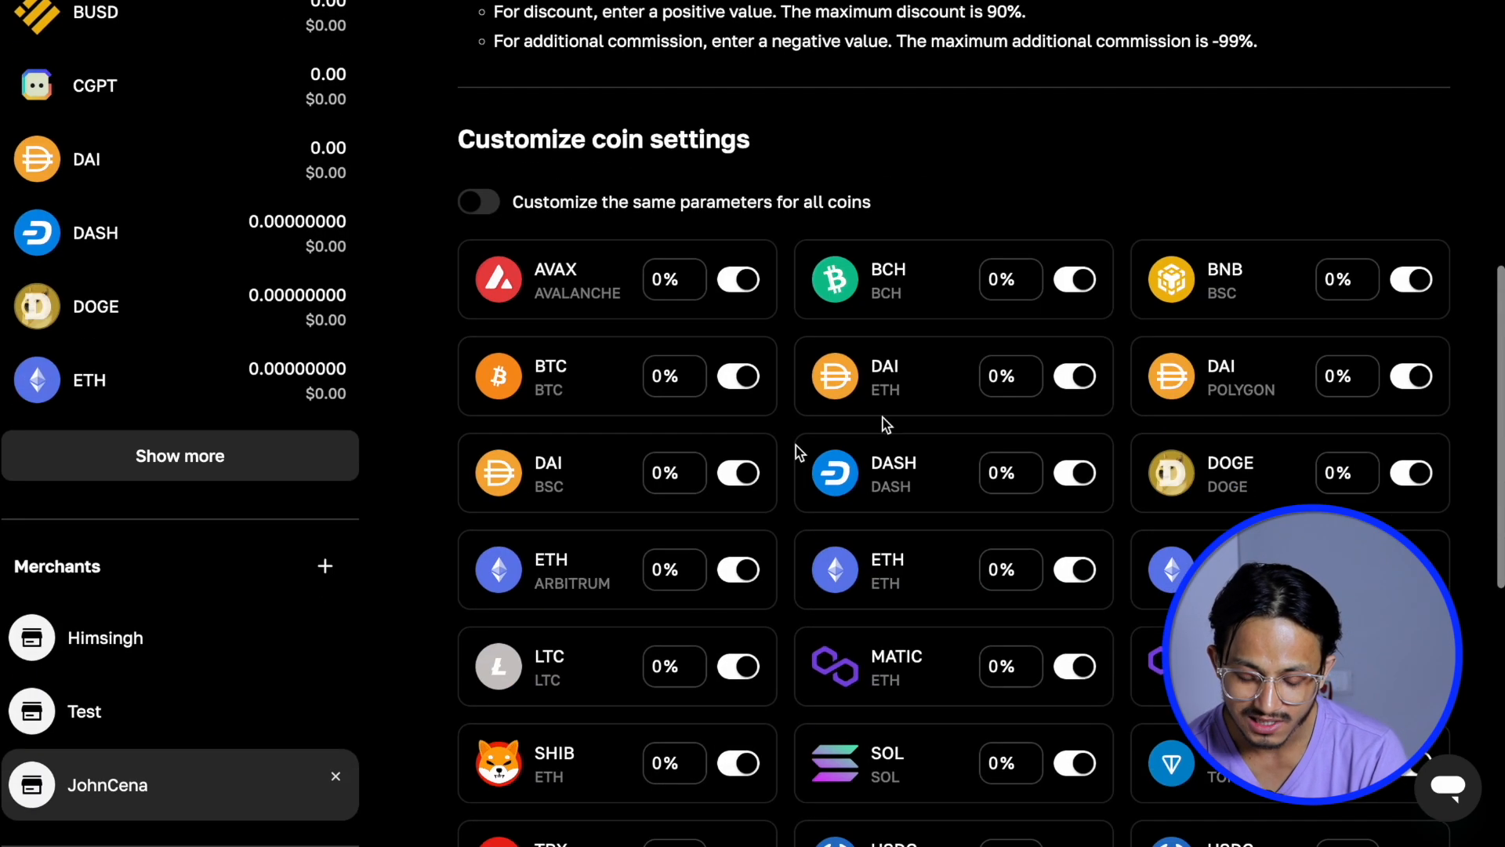
{"action": "scroll", "coordinate": [910, 402], "scroll_direction": "down", "scroll_amount": 9}
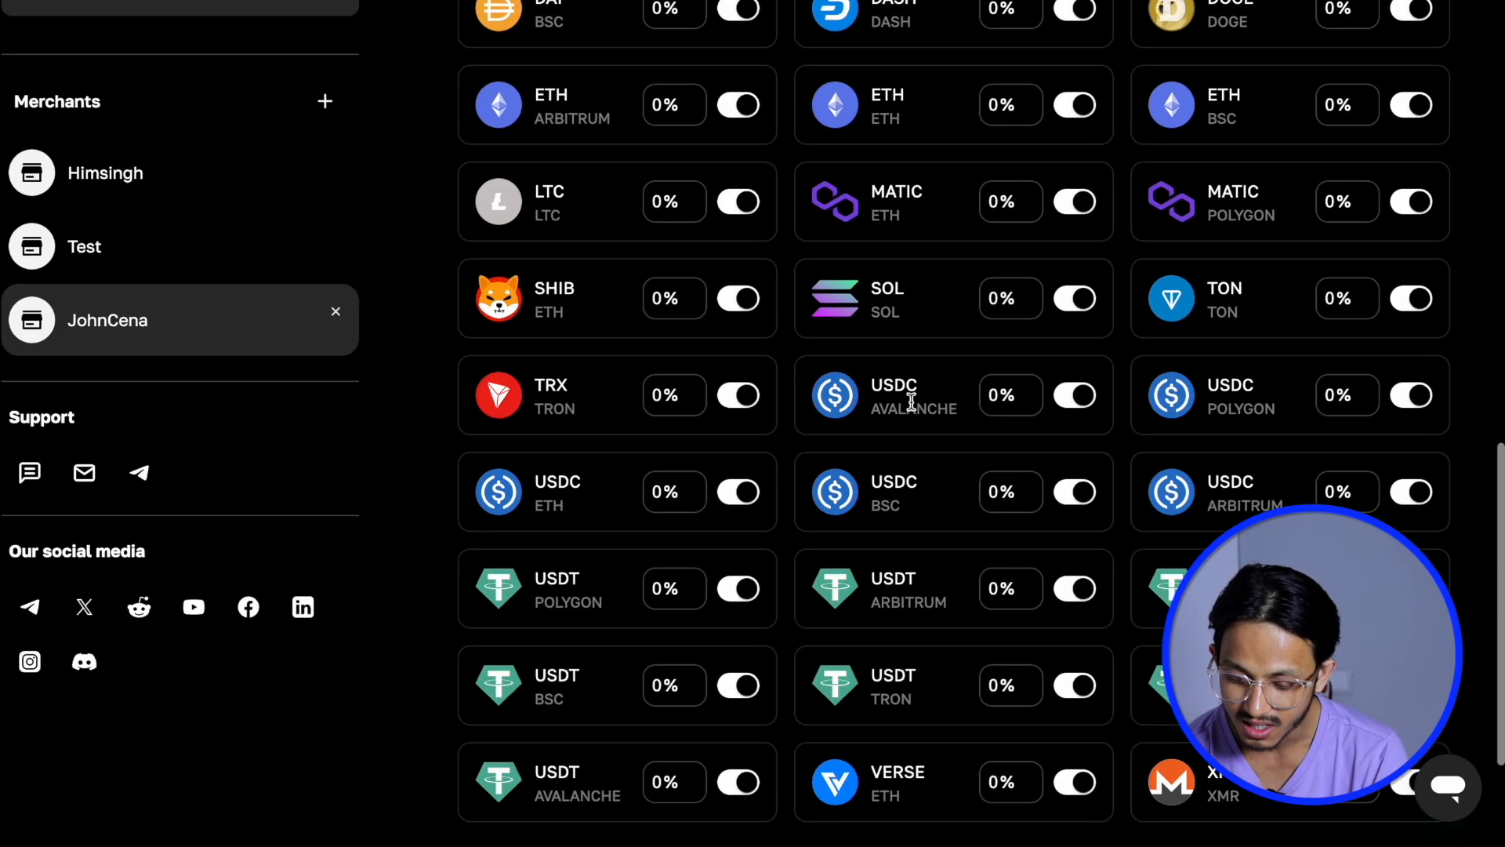
{"action": "scroll", "coordinate": [911, 401], "scroll_direction": "up", "scroll_amount": 14}
{"action": "scroll", "coordinate": [831, 419], "scroll_direction": "down", "scroll_amount": 13}
{"action": "scroll", "coordinate": [784, 610], "scroll_direction": "up", "scroll_amount": 15}
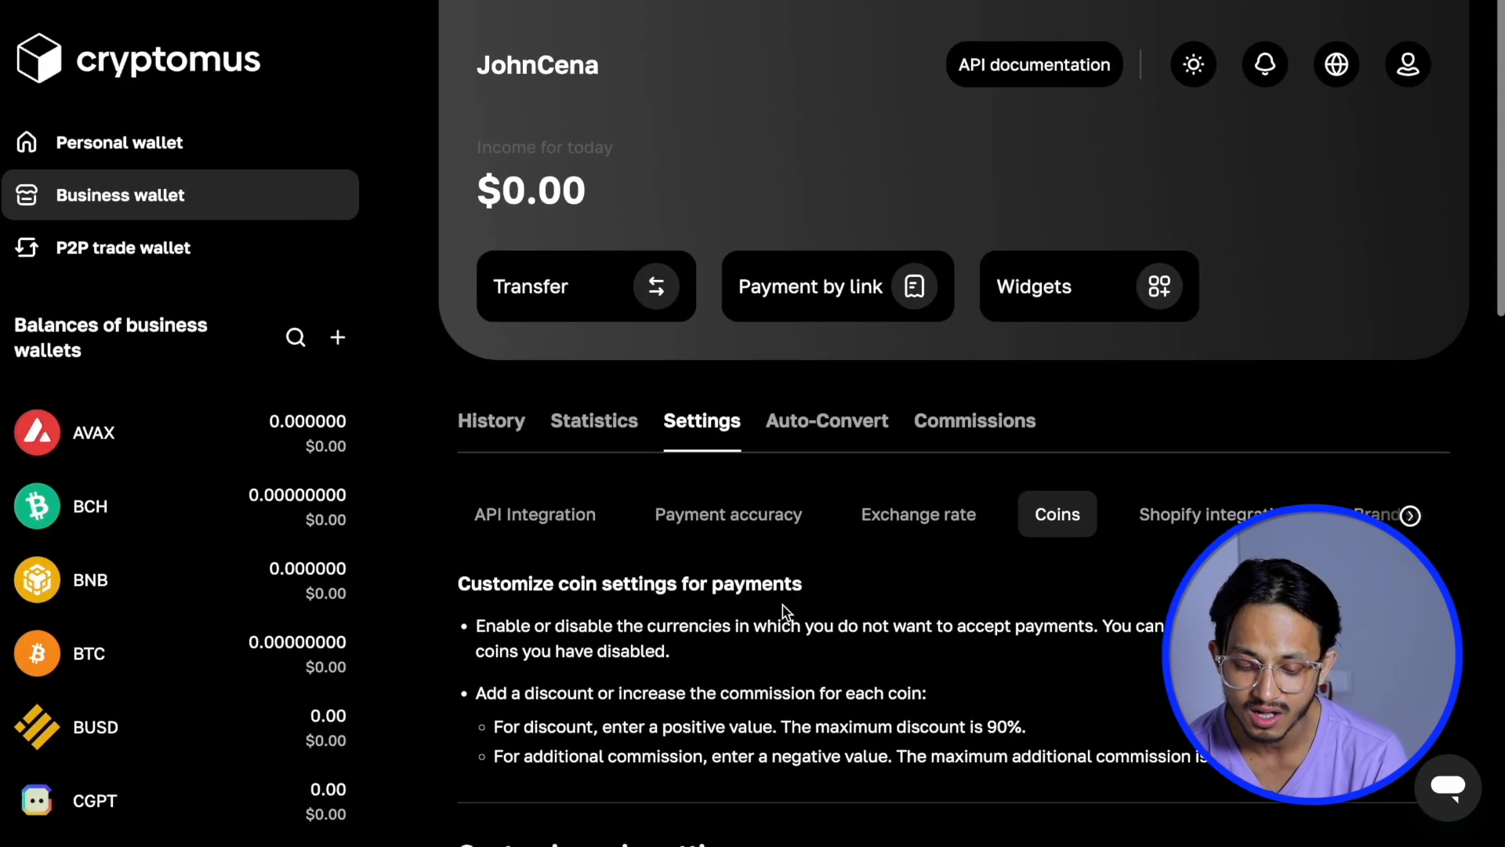
{"action": "scroll", "coordinate": [898, 359], "scroll_direction": "down", "scroll_amount": 1}
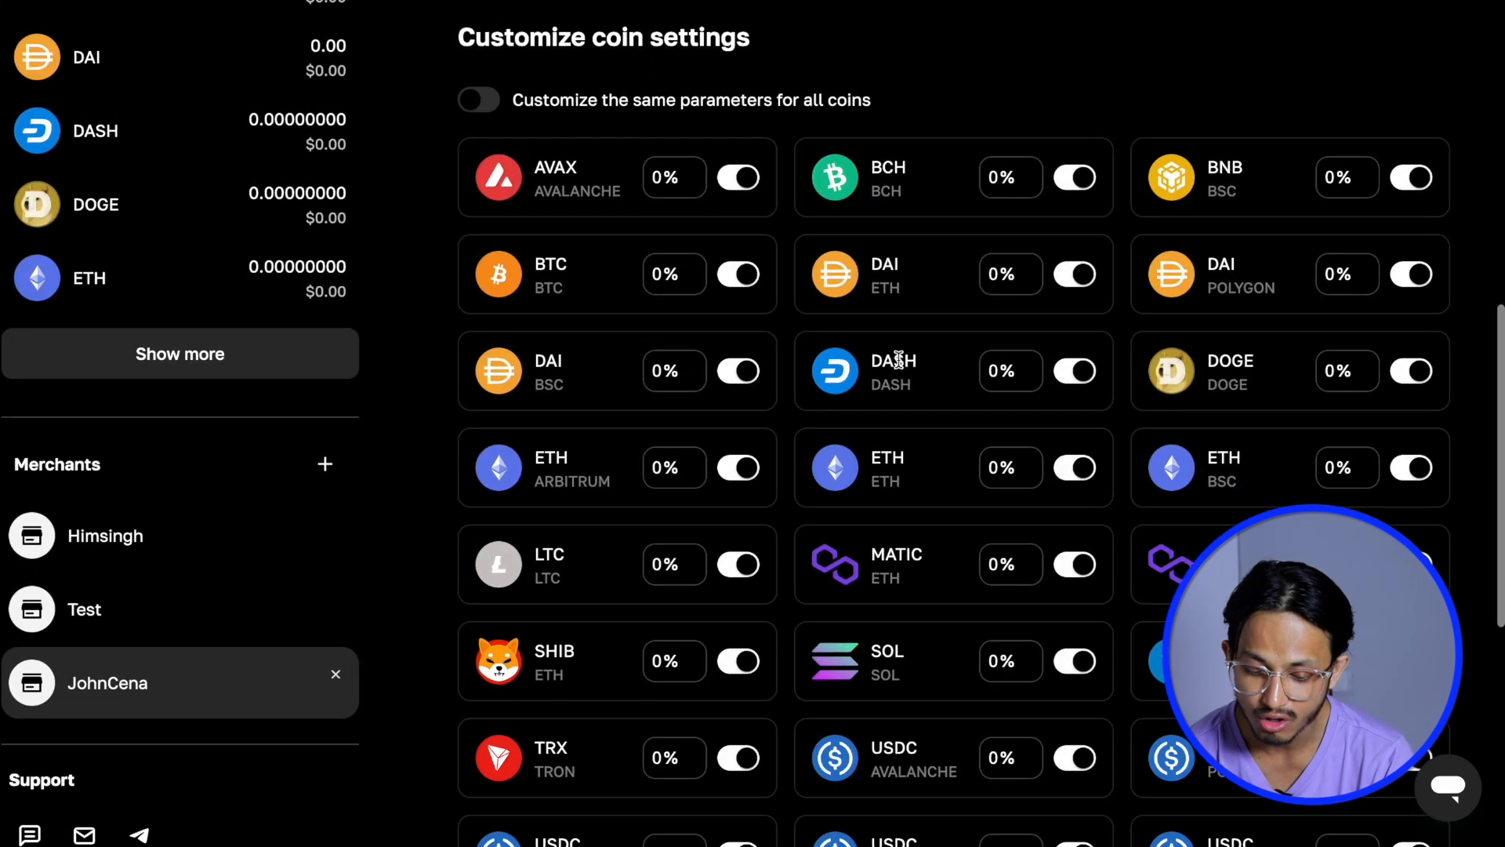
{"action": "scroll", "coordinate": [975, 346], "scroll_direction": "up", "scroll_amount": 6}
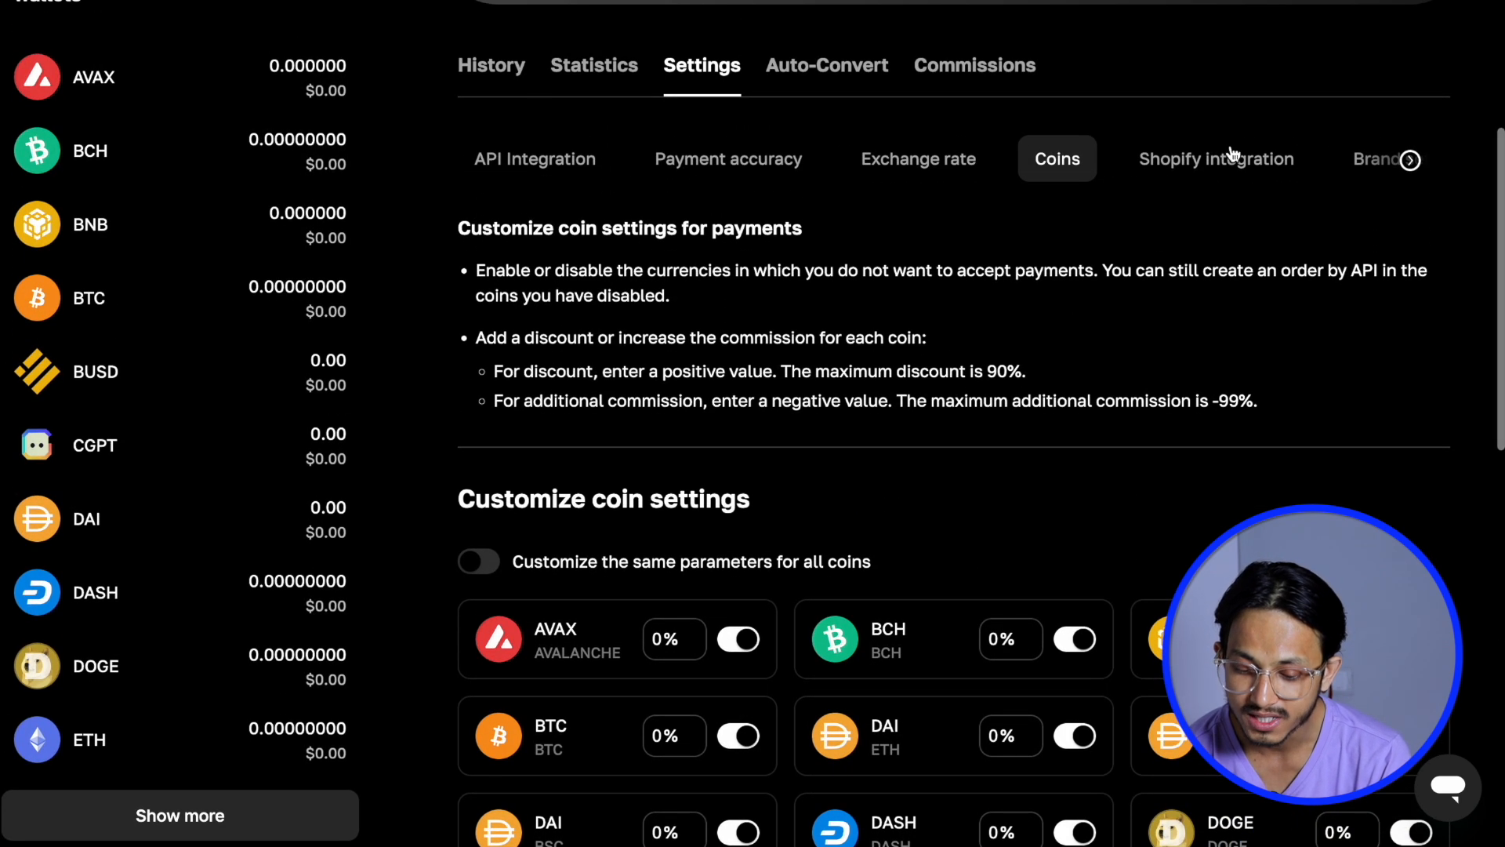
Step: Check the merchant's Shopify integration requirements and the payform branding options
{"action": "left_click", "coordinate": [1258, 159]}
{"action": "left_click", "coordinate": [1410, 161]}
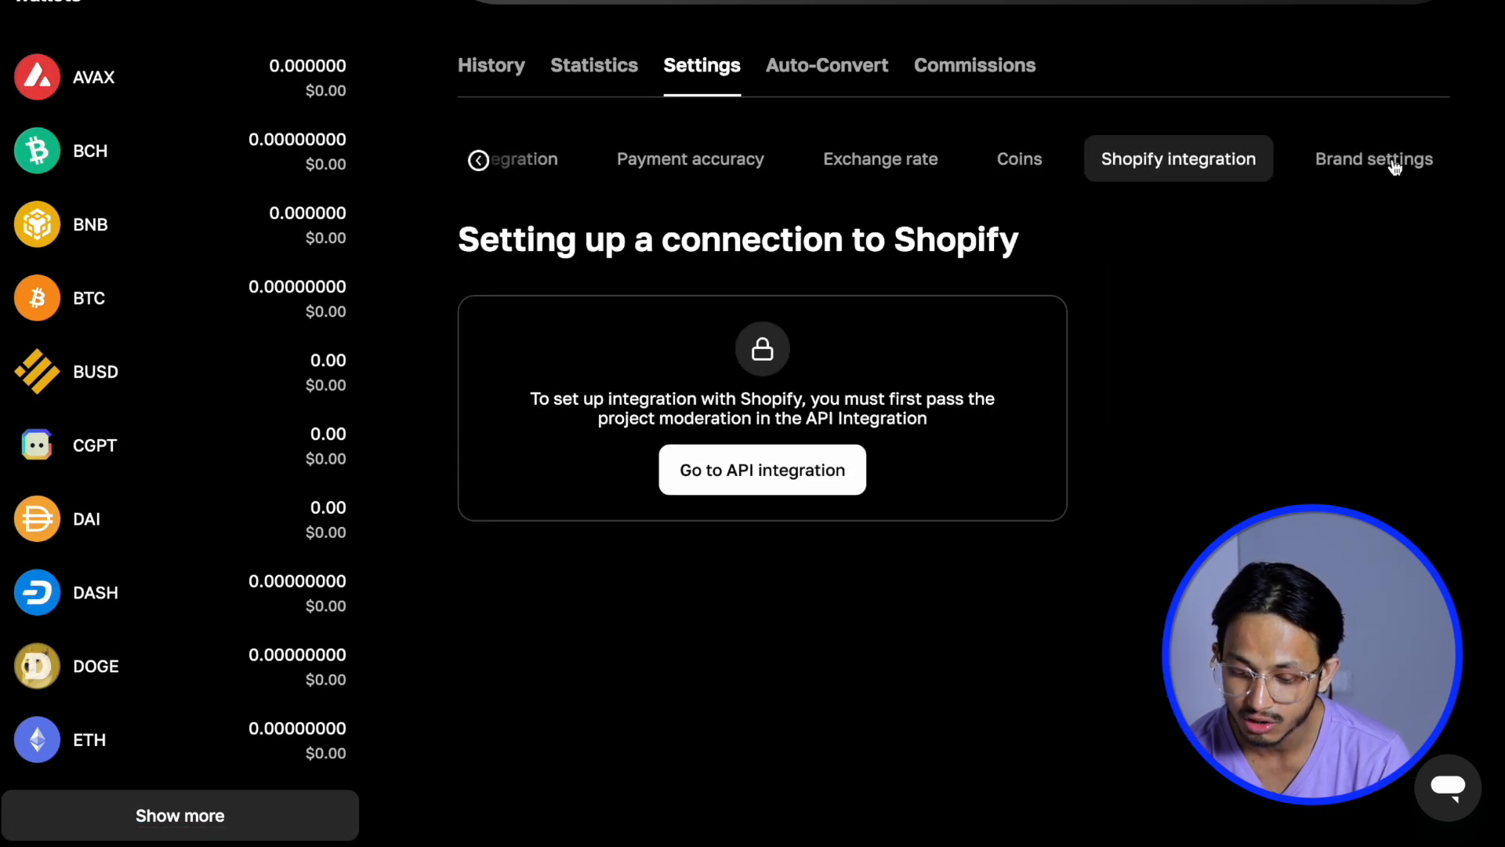
{"action": "left_click", "coordinate": [1395, 165]}
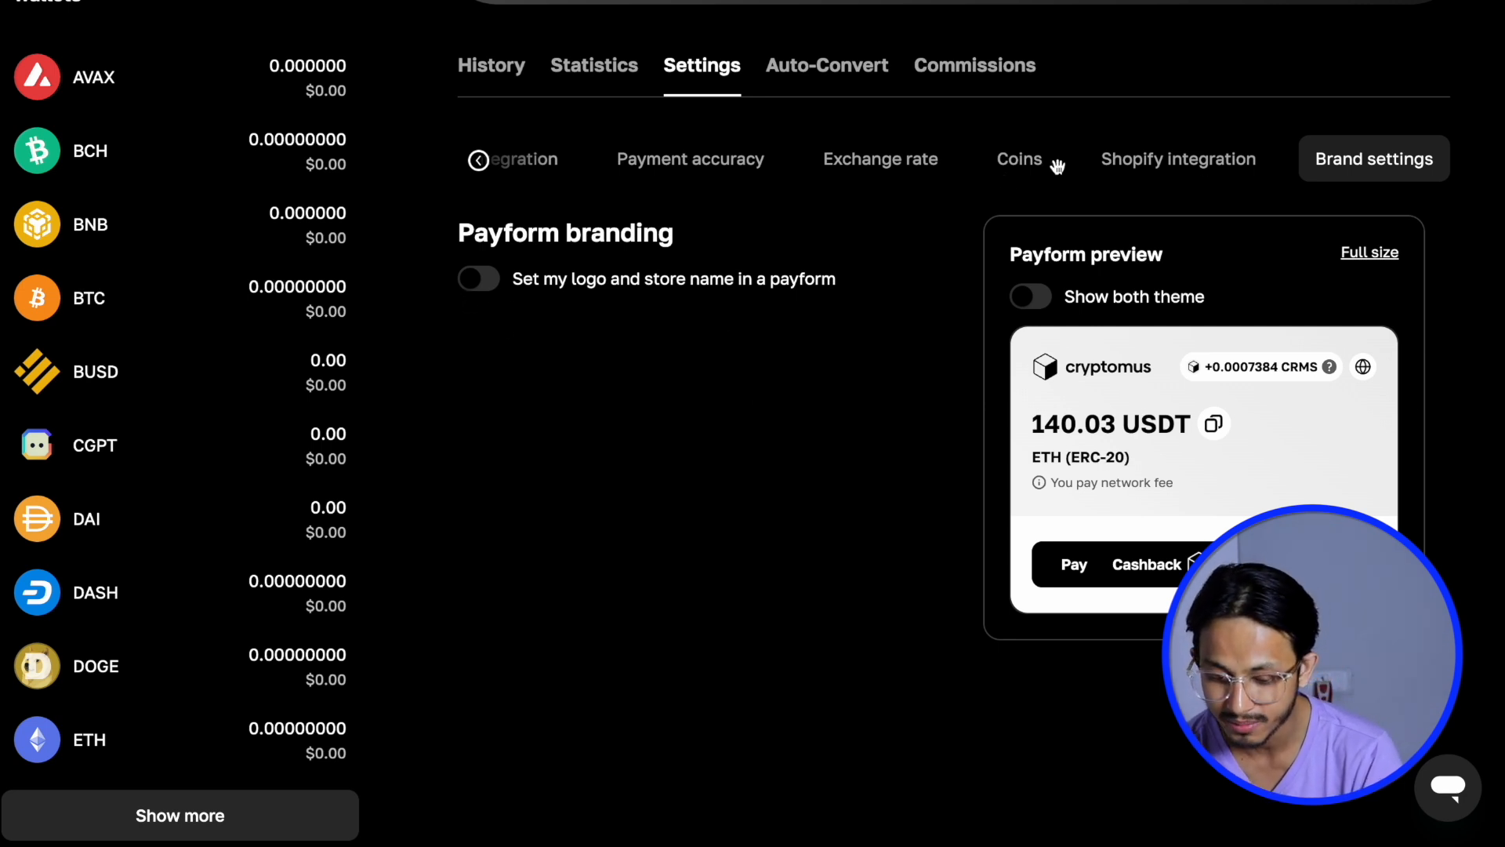
{"action": "left_click", "coordinate": [467, 163]}
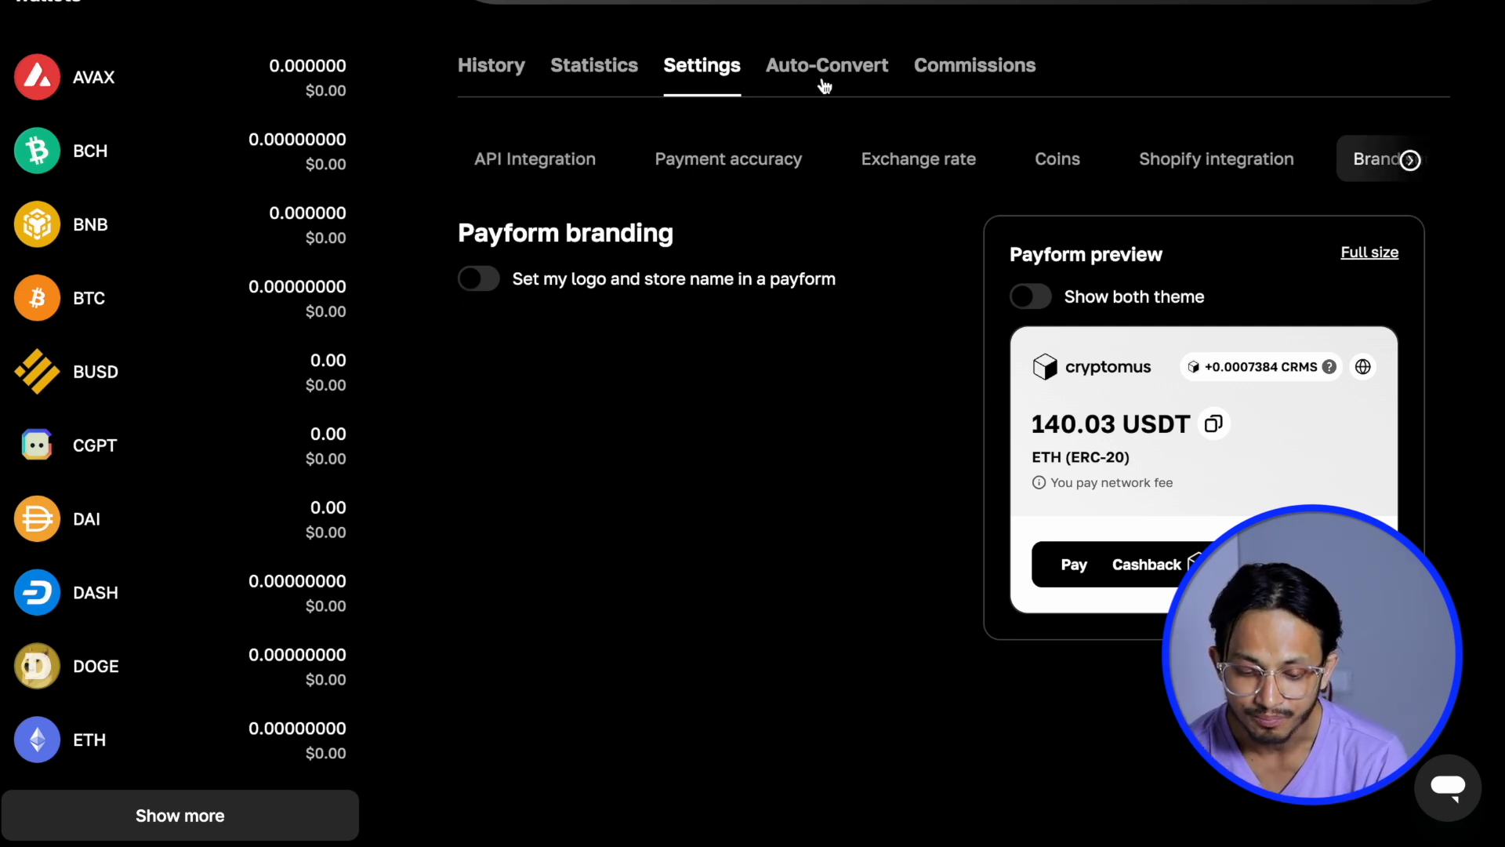
Step: Open the merchant's Auto-Convert settings and look through the conversion targets of all currencies
{"action": "left_click", "coordinate": [823, 82]}
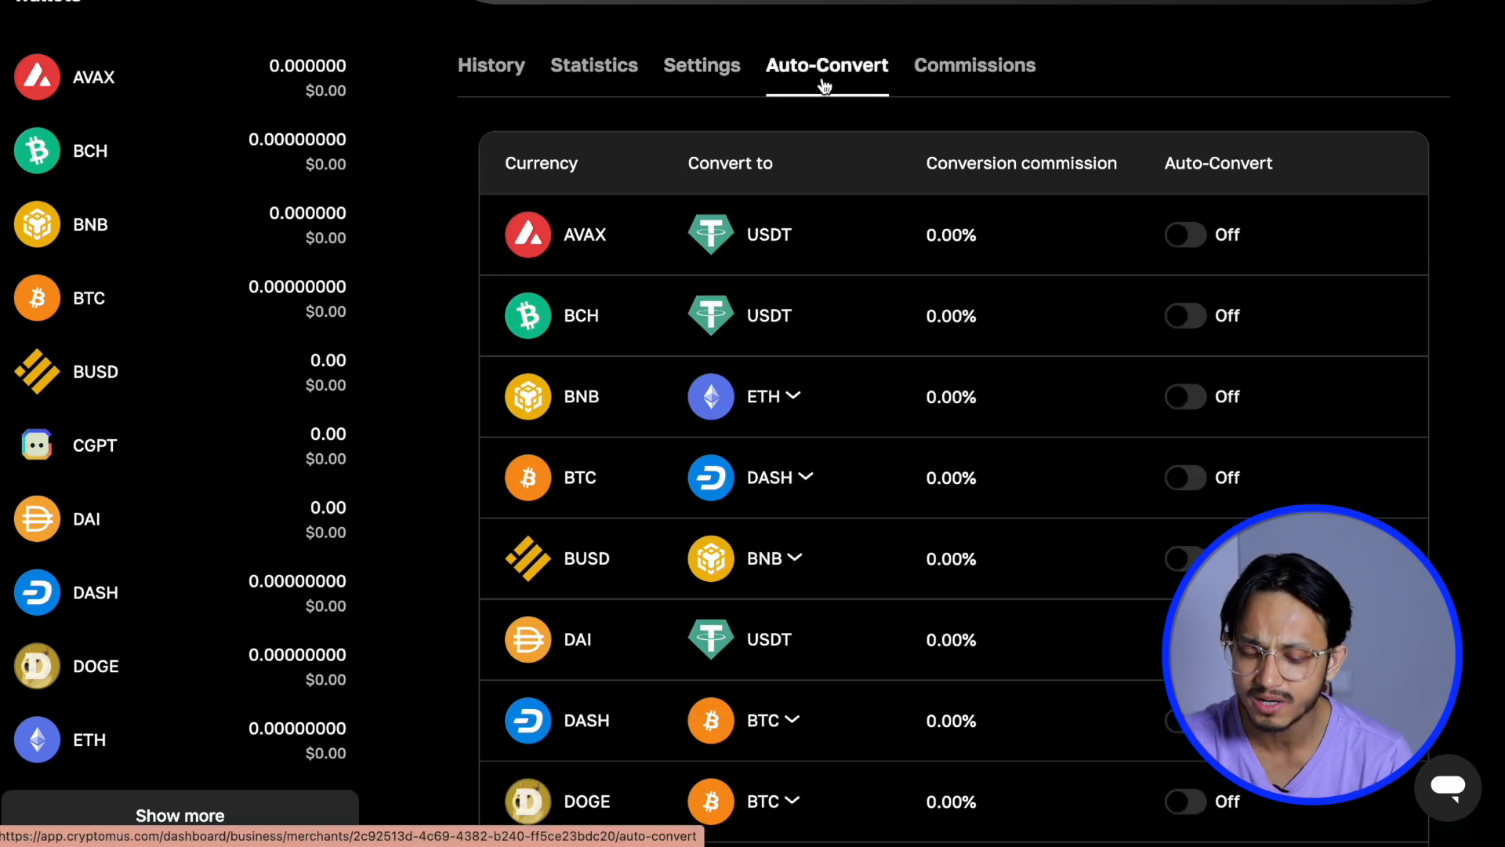
{"action": "scroll", "coordinate": [607, 314], "scroll_direction": "up", "scroll_amount": 1}
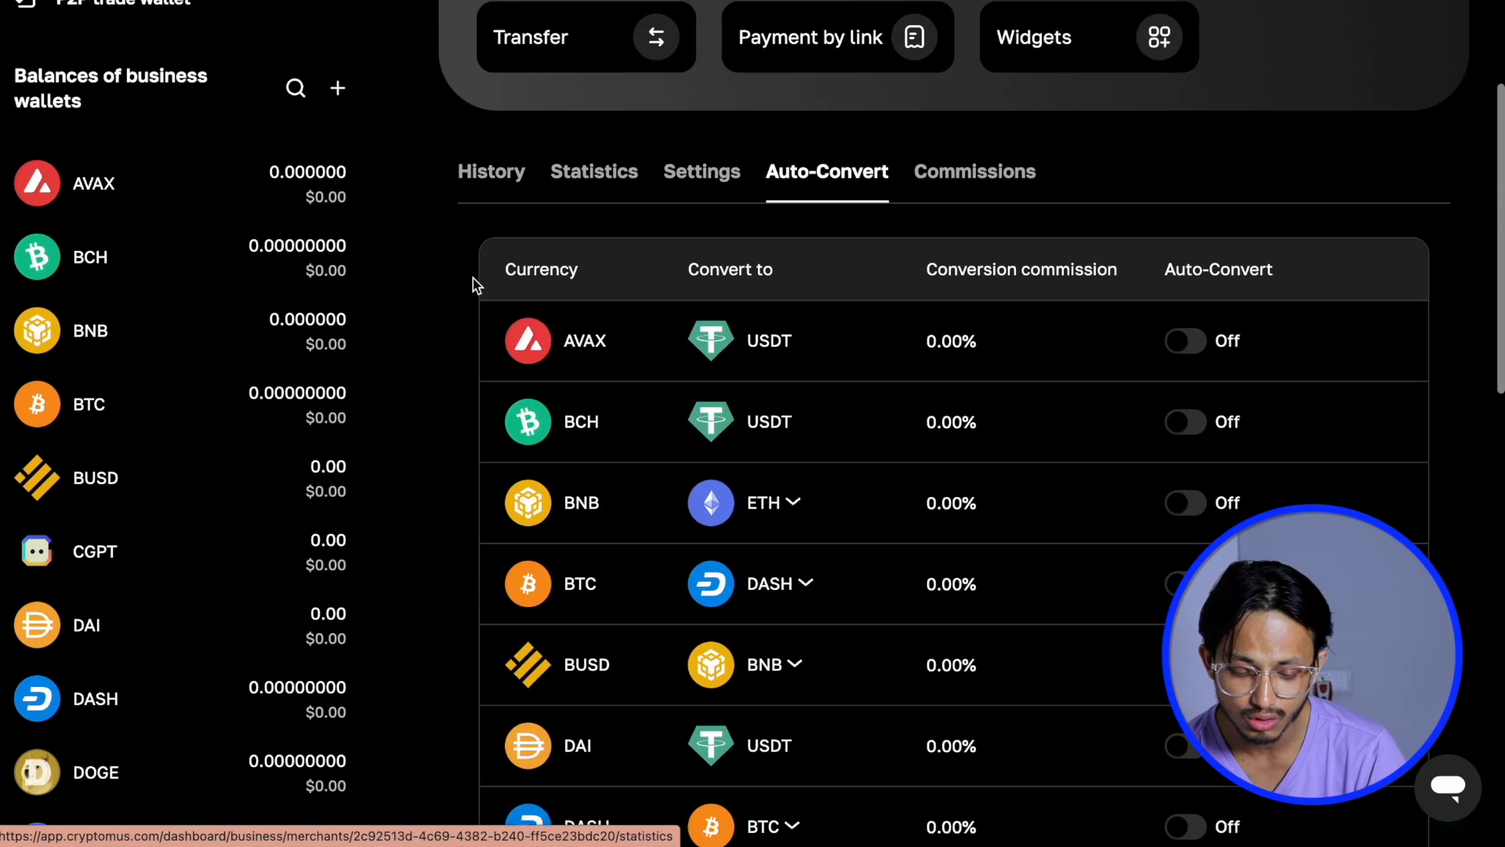
{"action": "scroll", "coordinate": [589, 446], "scroll_direction": "down", "scroll_amount": 8}
{"action": "scroll", "coordinate": [589, 445], "scroll_direction": "down", "scroll_amount": 7}
{"action": "scroll", "coordinate": [588, 440], "scroll_direction": "up", "scroll_amount": 3}
Step: Check the conversion choices for USDC and set TRX to convert to USDT
{"action": "left_click", "coordinate": [768, 524]}
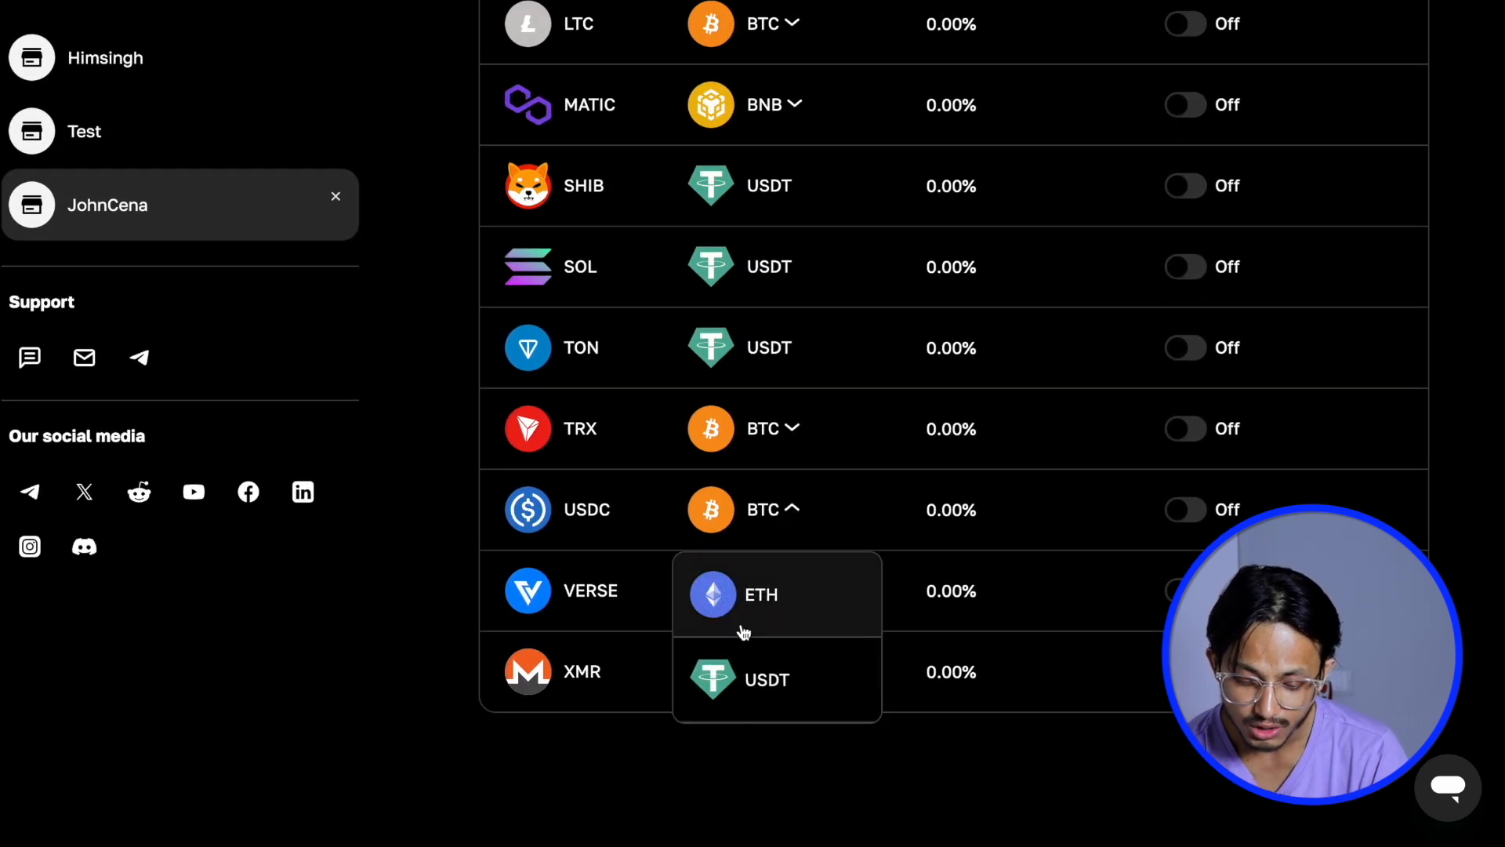
{"action": "scroll", "coordinate": [739, 631], "scroll_direction": "down", "scroll_amount": 1}
{"action": "left_click", "coordinate": [739, 648]}
{"action": "left_click", "coordinate": [776, 409]}
{"action": "left_click", "coordinate": [746, 575]}
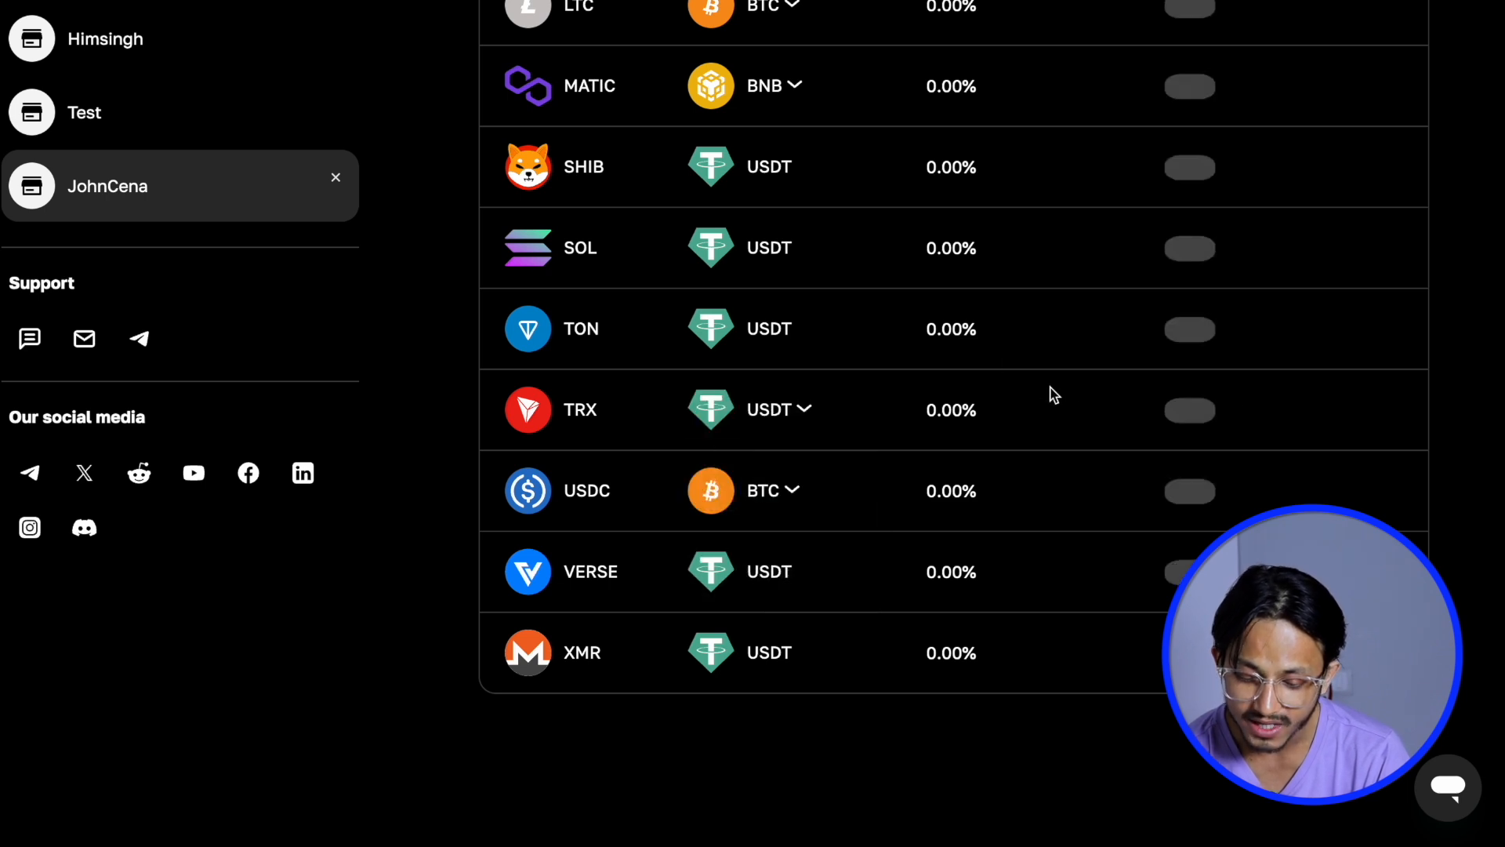
{"action": "left_click", "coordinate": [1186, 492]}
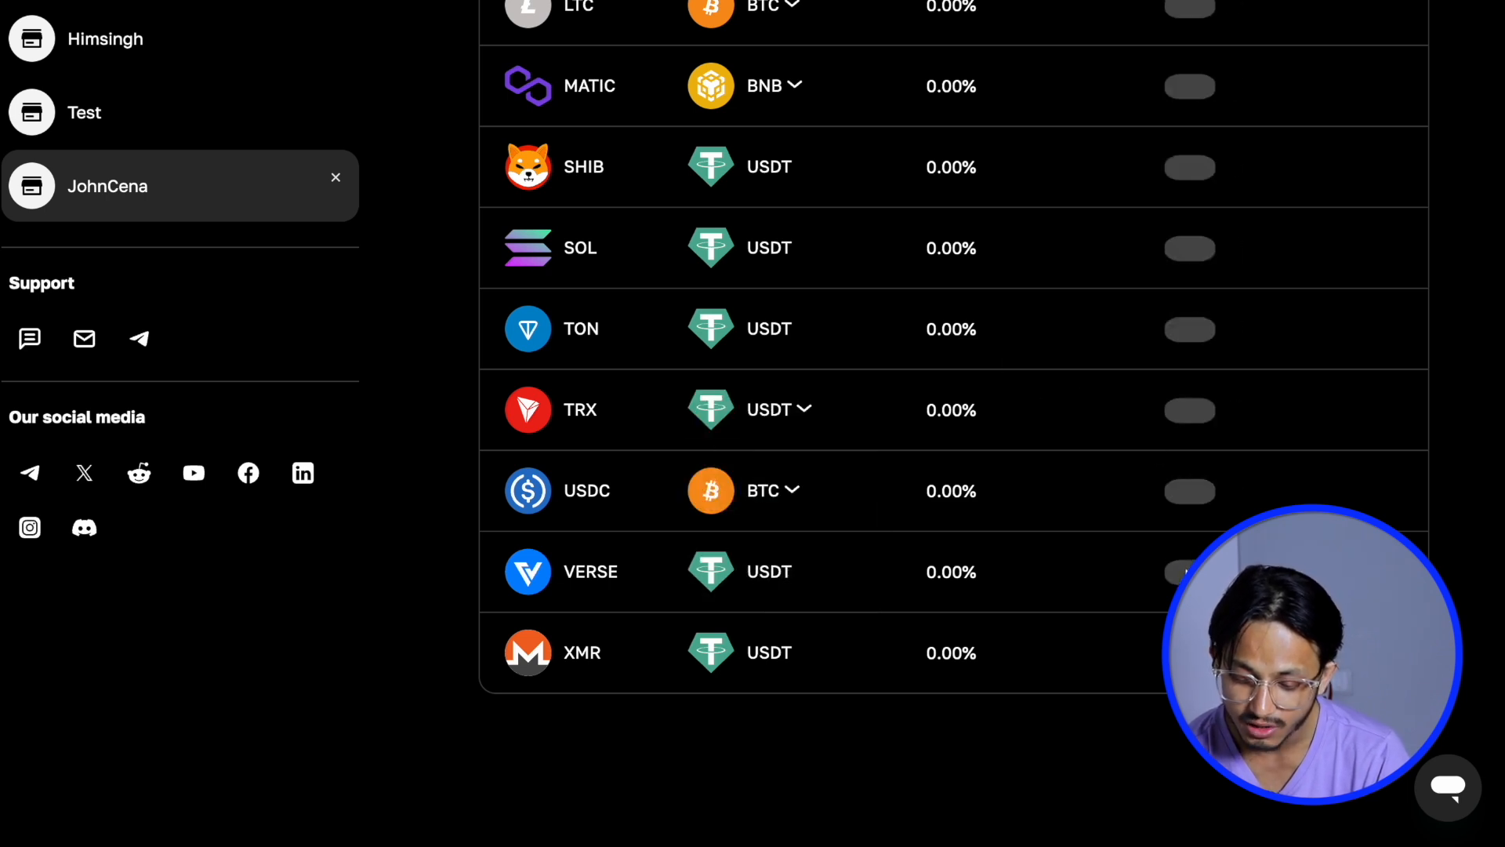
Step: Set BNB to convert to USDT in the auto-convert table
{"action": "scroll", "coordinate": [850, 382], "scroll_direction": "up", "scroll_amount": 12}
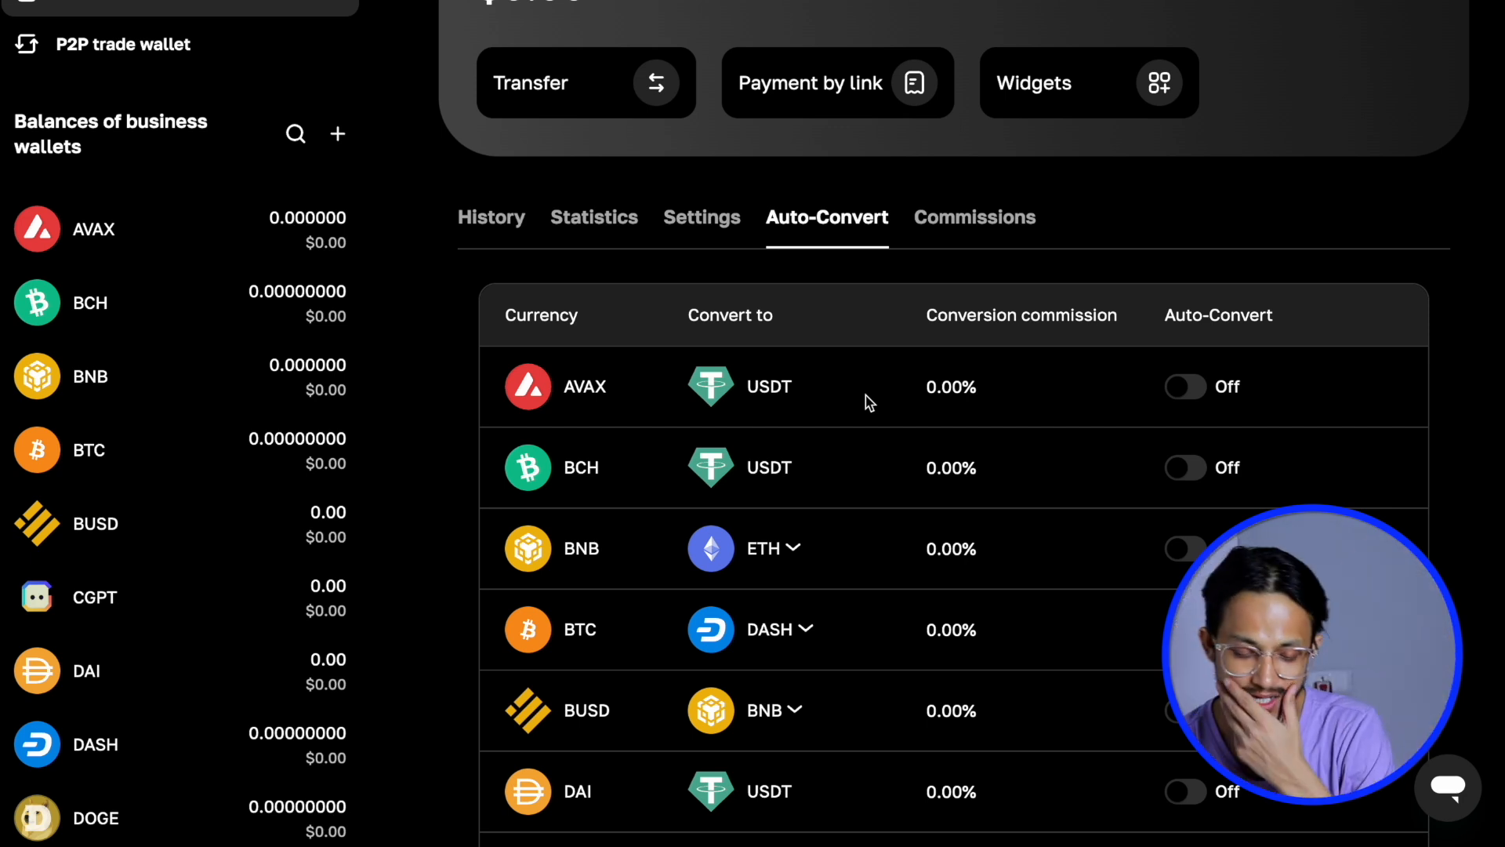
{"action": "left_click", "coordinate": [784, 547]}
{"action": "scroll", "coordinate": [783, 625], "scroll_direction": "down", "scroll_amount": 2}
{"action": "left_click", "coordinate": [772, 615]}
Step: Set BTC to convert to USDT and look over the auto-convert switches
{"action": "left_click", "coordinate": [772, 535]}
{"action": "scroll", "coordinate": [767, 704], "scroll_direction": "down", "scroll_amount": 2}
{"action": "scroll", "coordinate": [766, 706], "scroll_direction": "down", "scroll_amount": 3}
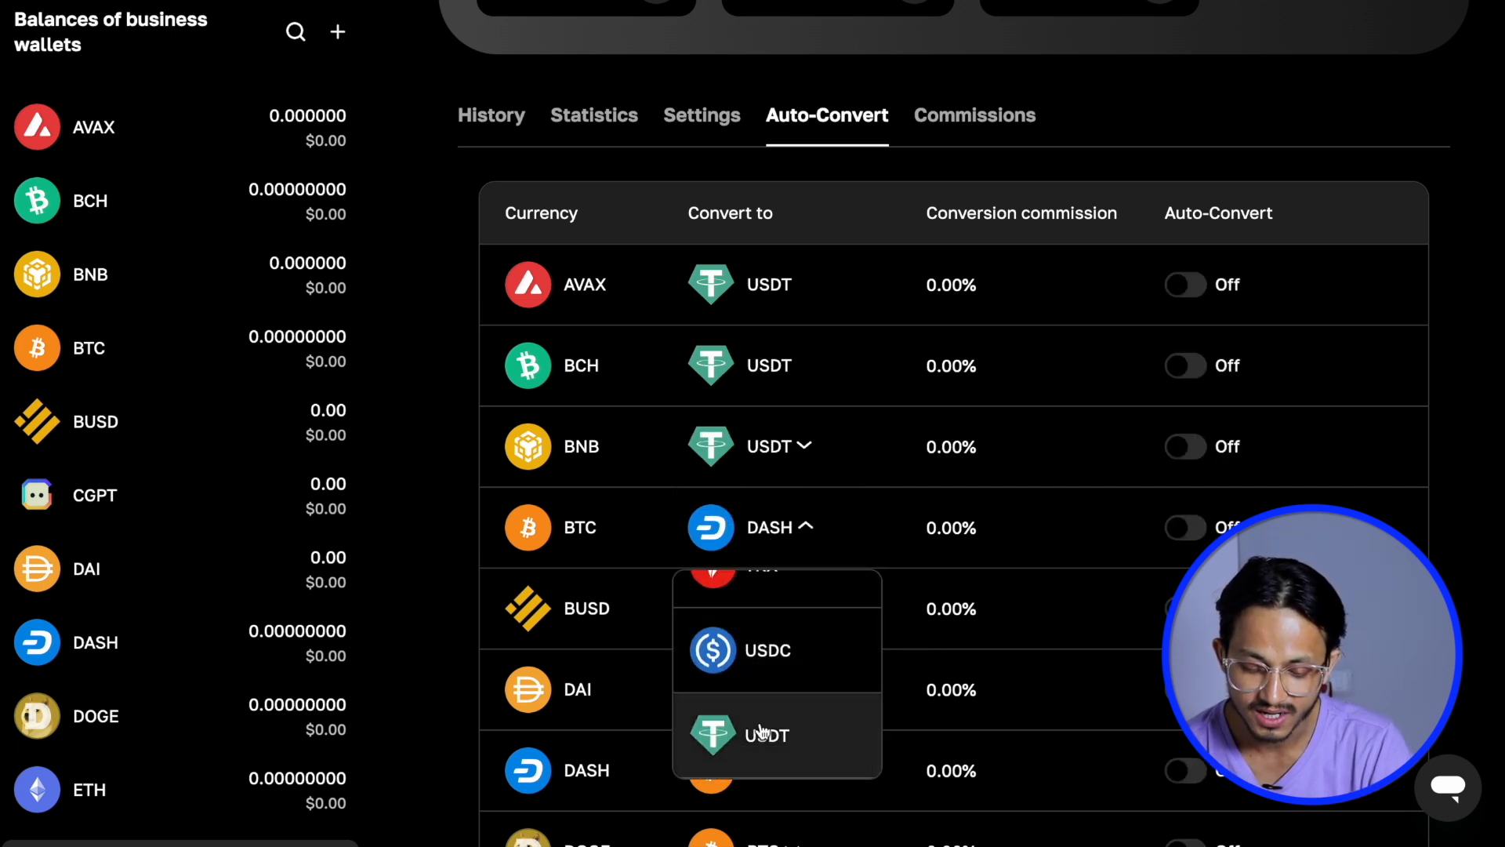
{"action": "left_click", "coordinate": [768, 725]}
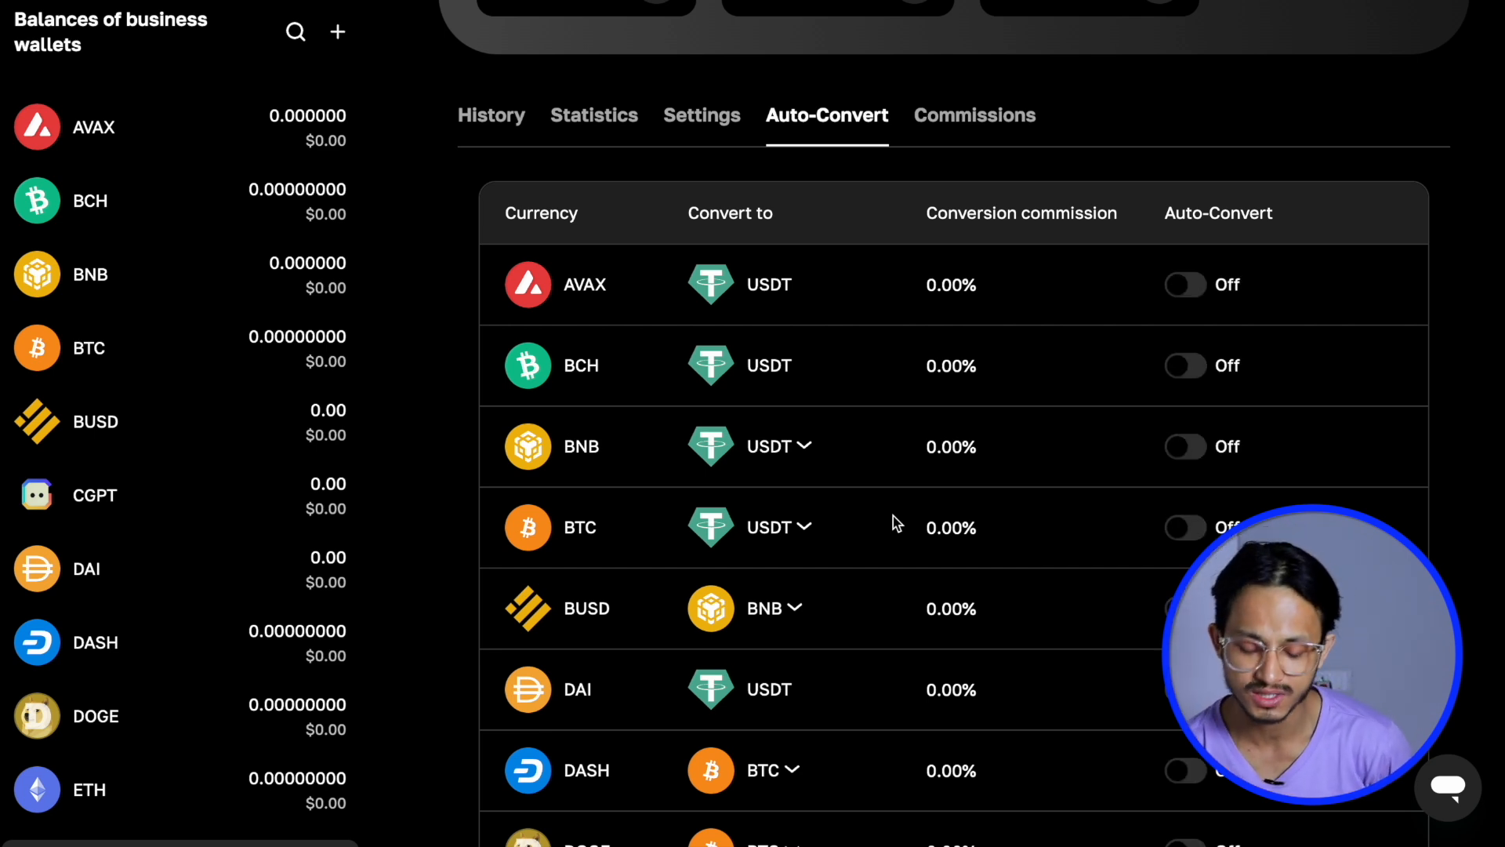
{"action": "scroll", "coordinate": [853, 434], "scroll_direction": "down", "scroll_amount": 1}
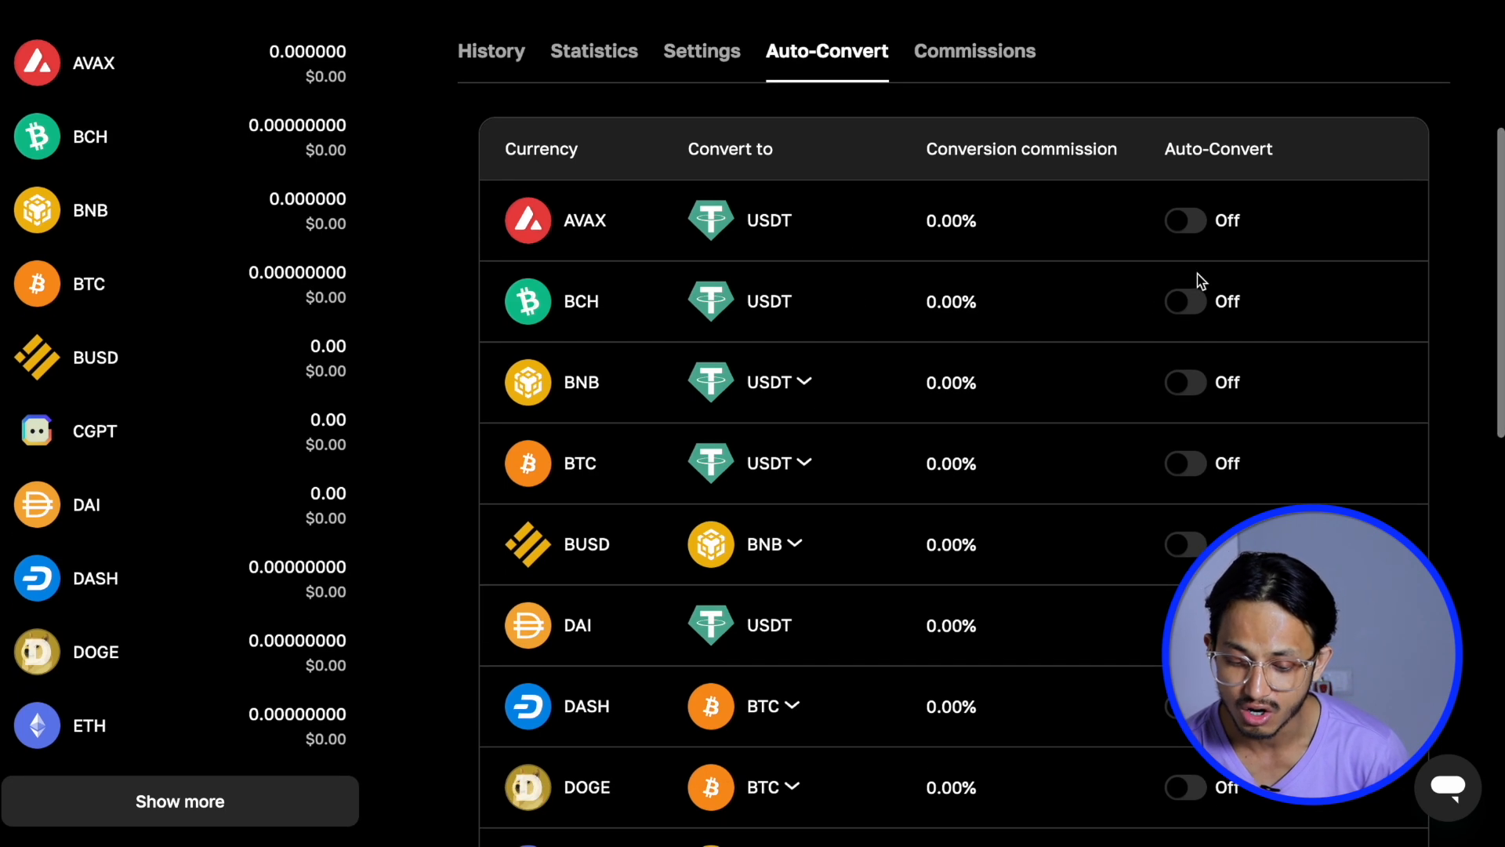
{"action": "scroll", "coordinate": [837, 314], "scroll_direction": "up", "scroll_amount": 2}
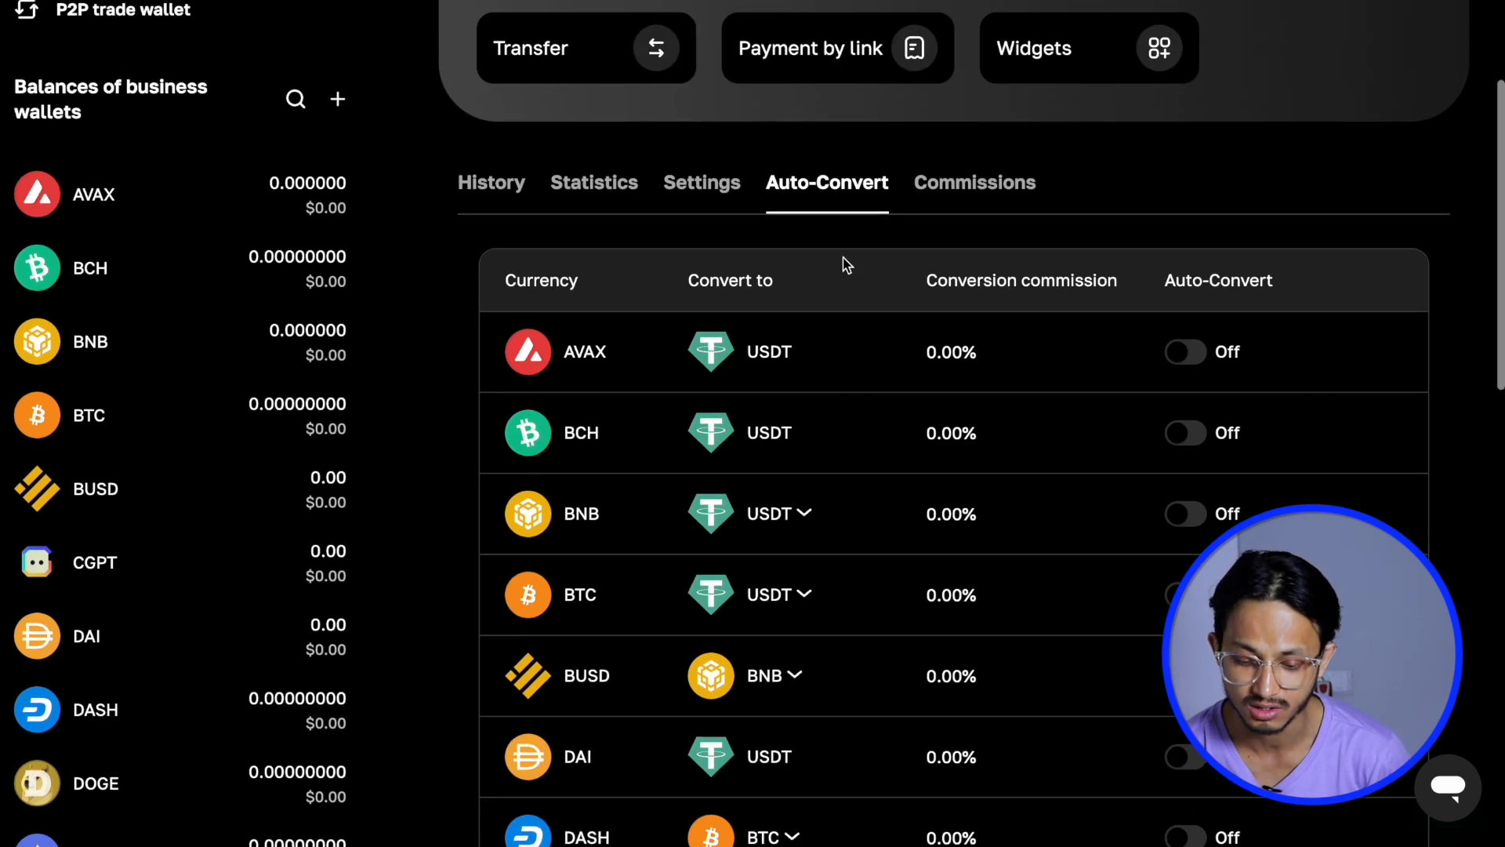
Step: Look at the merchant's payment history, then review its turnover and per-coin conversion statistics and the period filter
{"action": "left_click", "coordinate": [493, 192]}
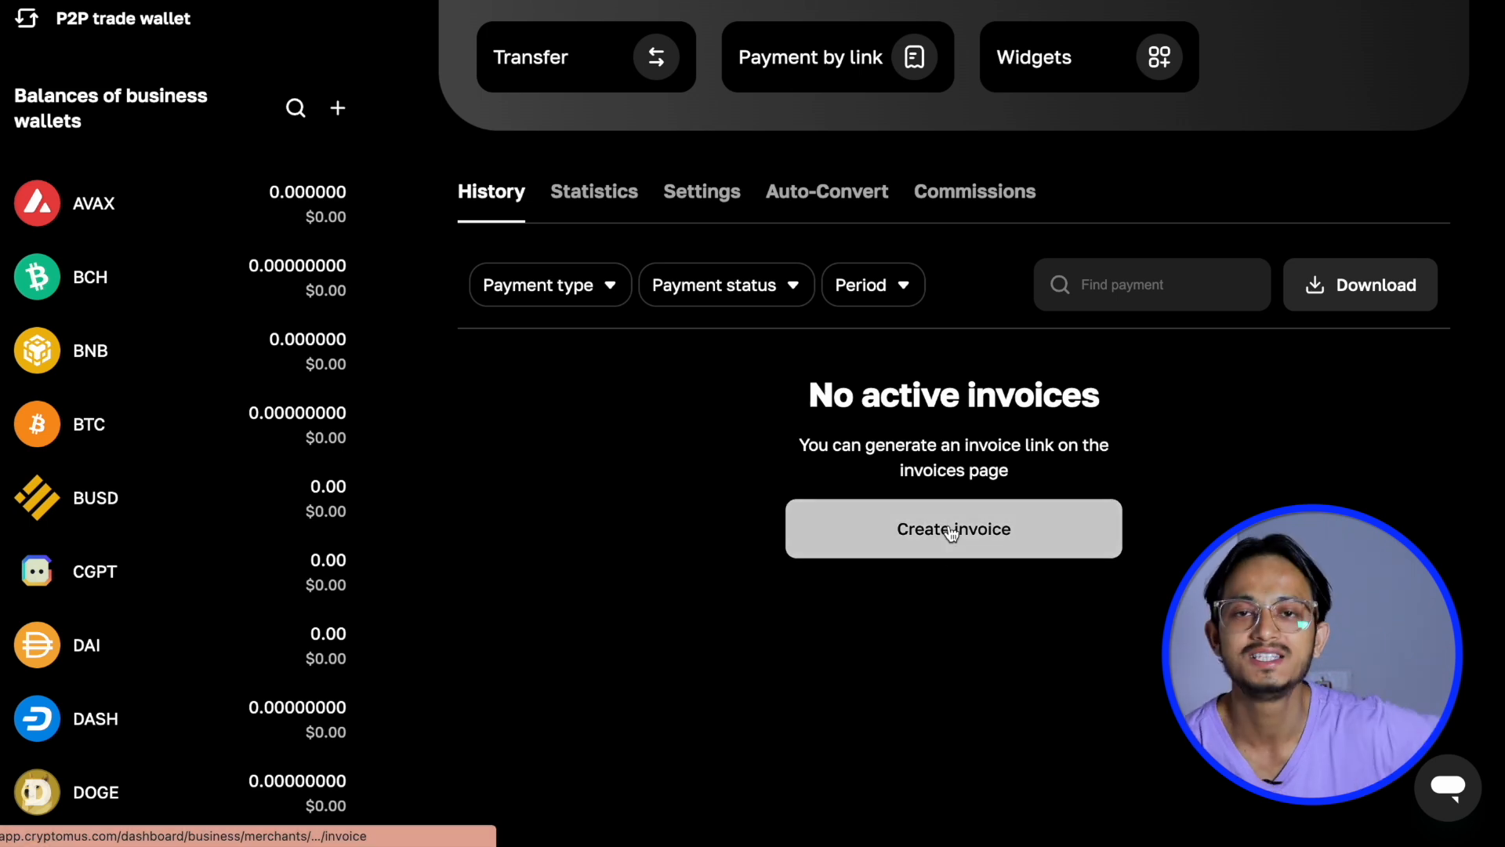
{"action": "left_click", "coordinate": [619, 194]}
{"action": "scroll", "coordinate": [905, 469], "scroll_direction": "down", "scroll_amount": 15}
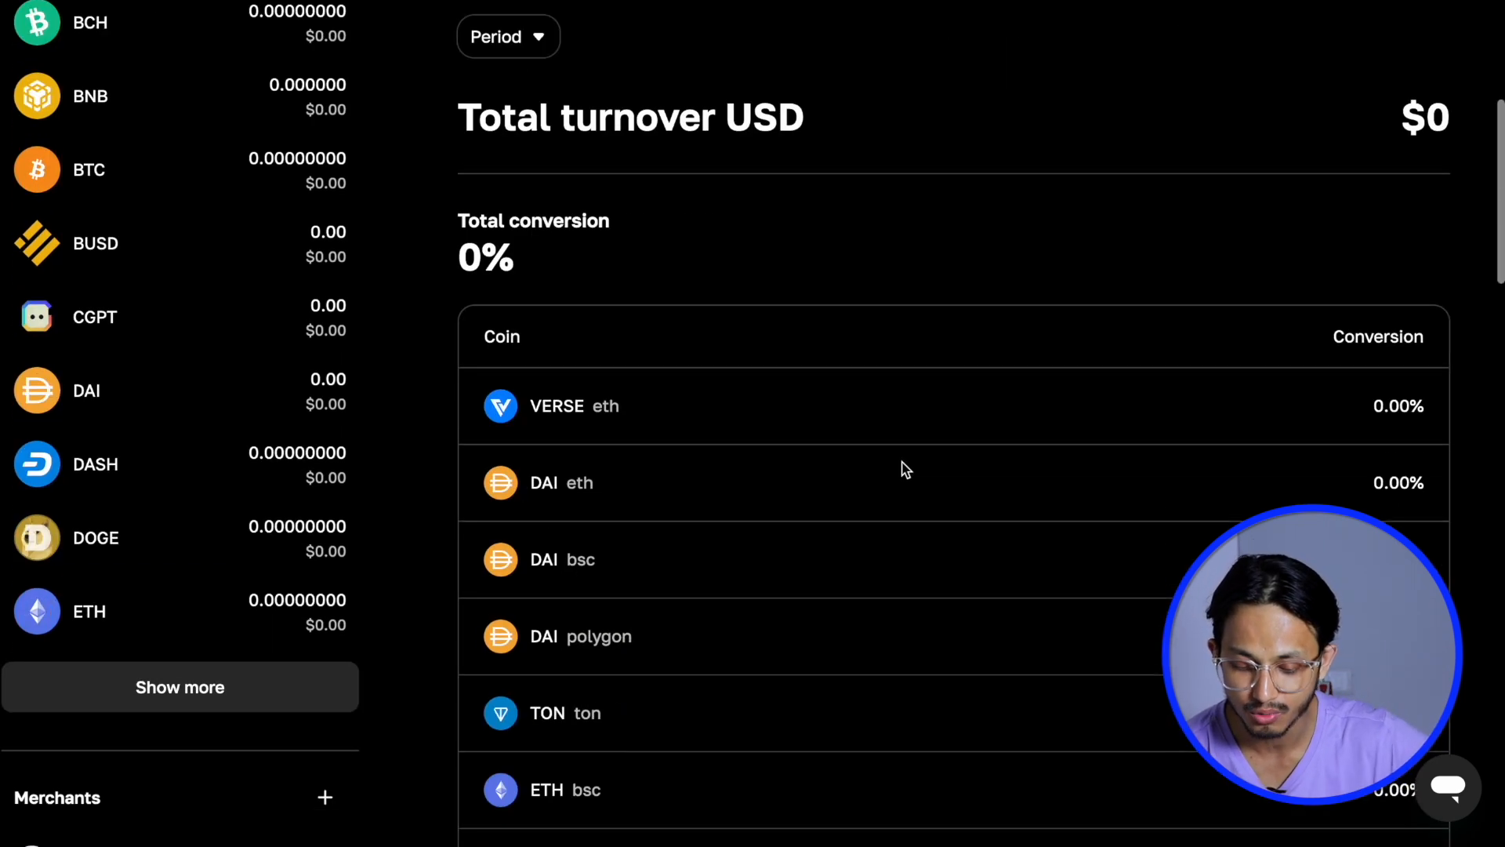
{"action": "scroll", "coordinate": [905, 468], "scroll_direction": "up", "scroll_amount": 15}
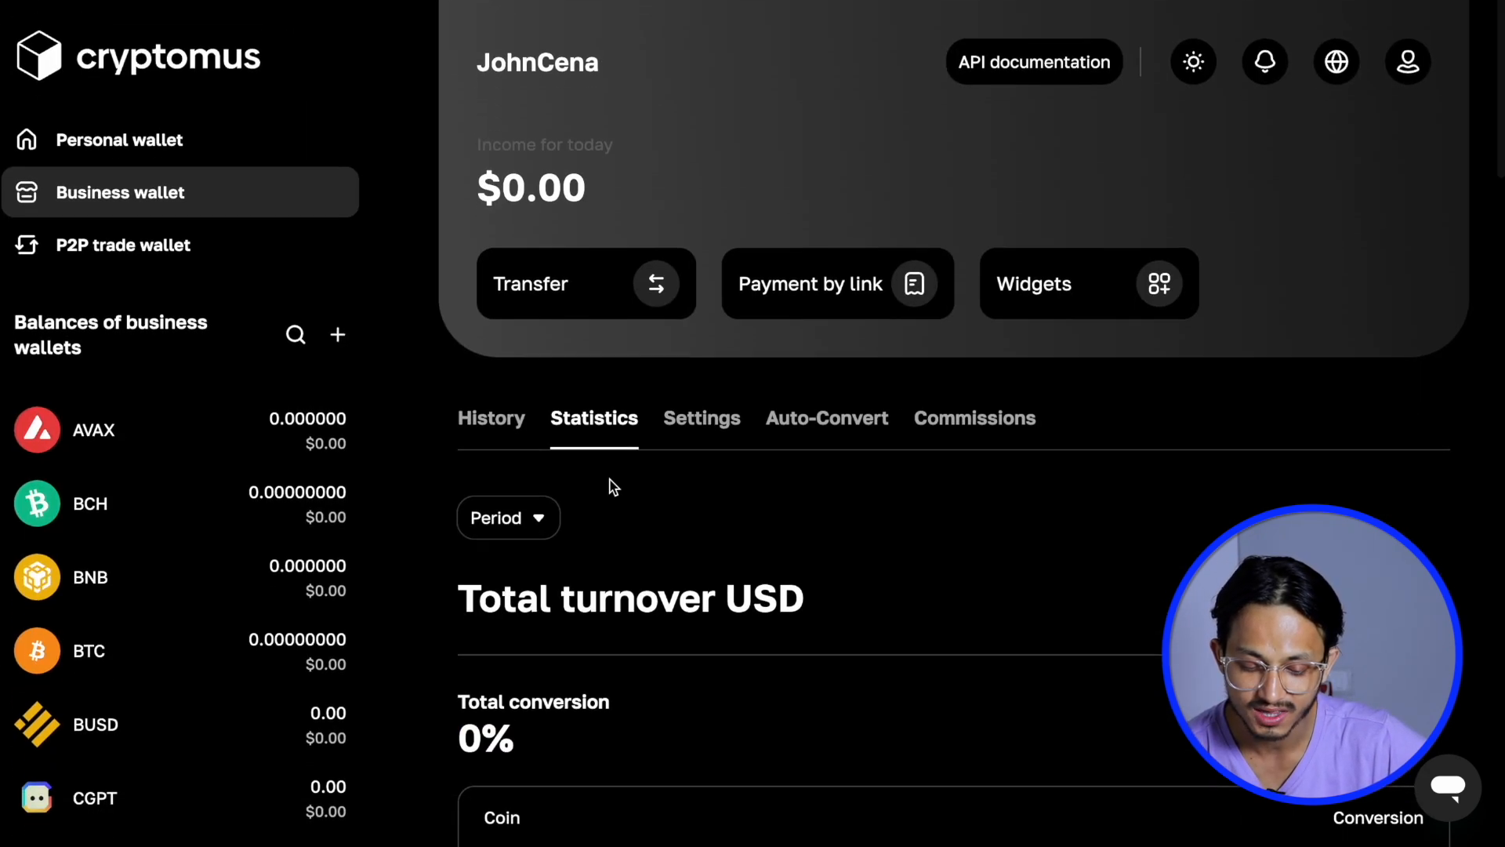
{"action": "left_click", "coordinate": [498, 524]}
{"action": "left_click", "coordinate": [931, 506]}
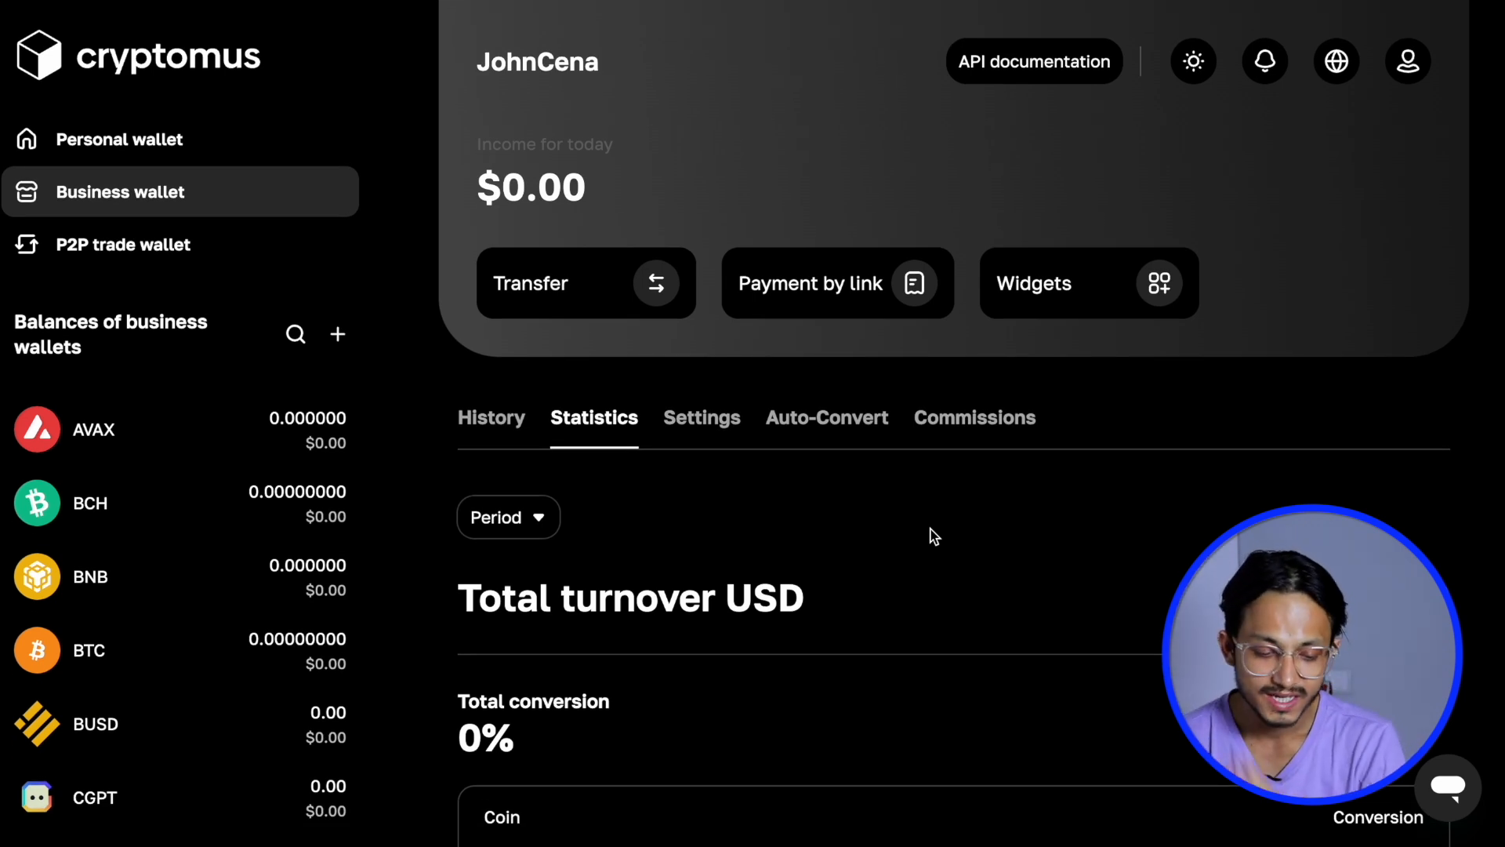
Step: Open the personal wallet dashboard and check its available balance
{"action": "left_click", "coordinate": [202, 149]}
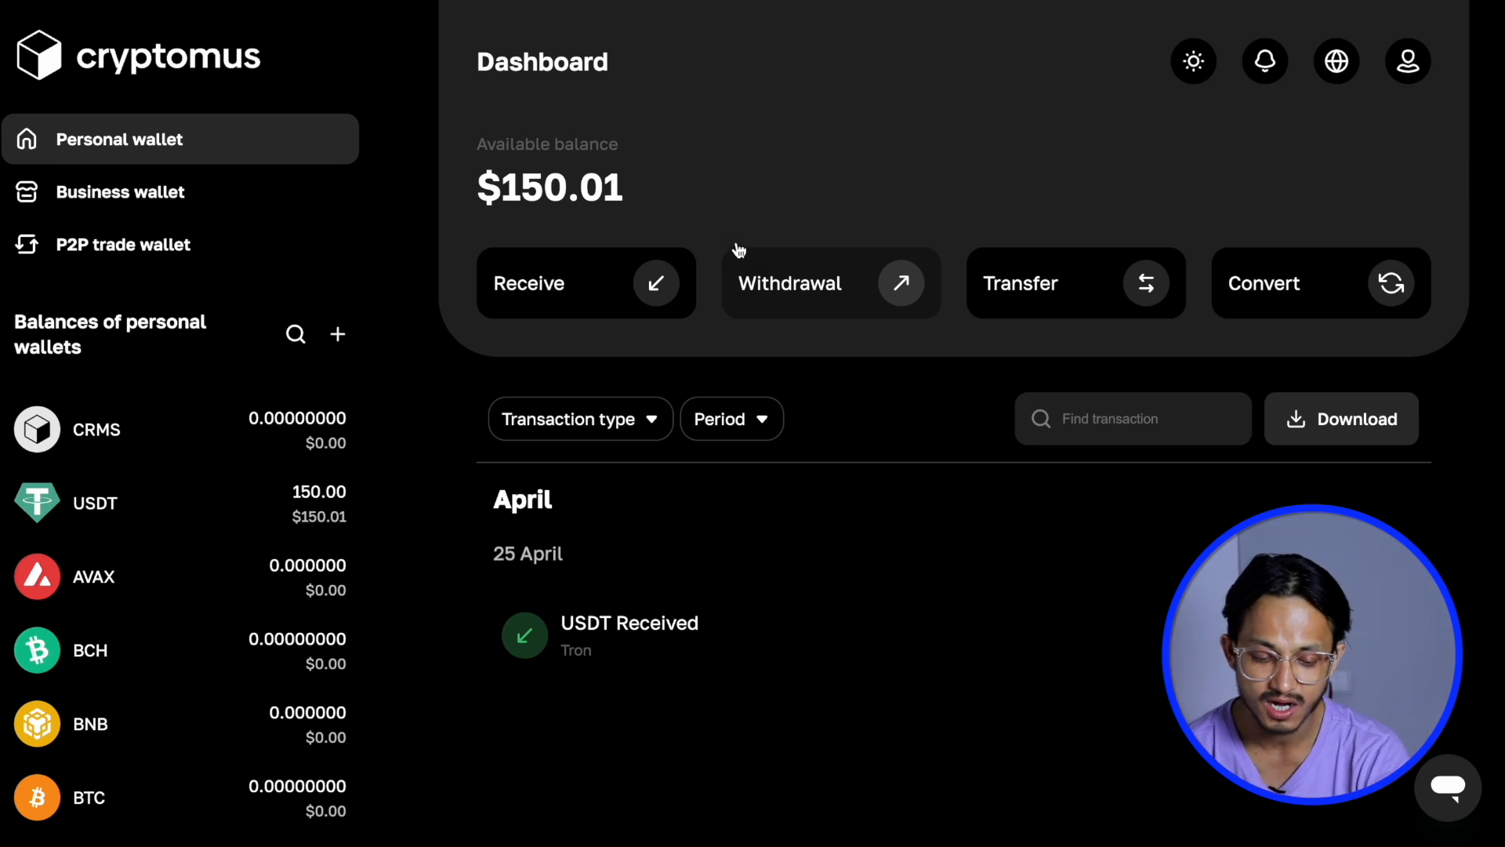
{"action": "left_click_drag", "start_coordinate": [487, 188], "coordinate": [718, 192]}
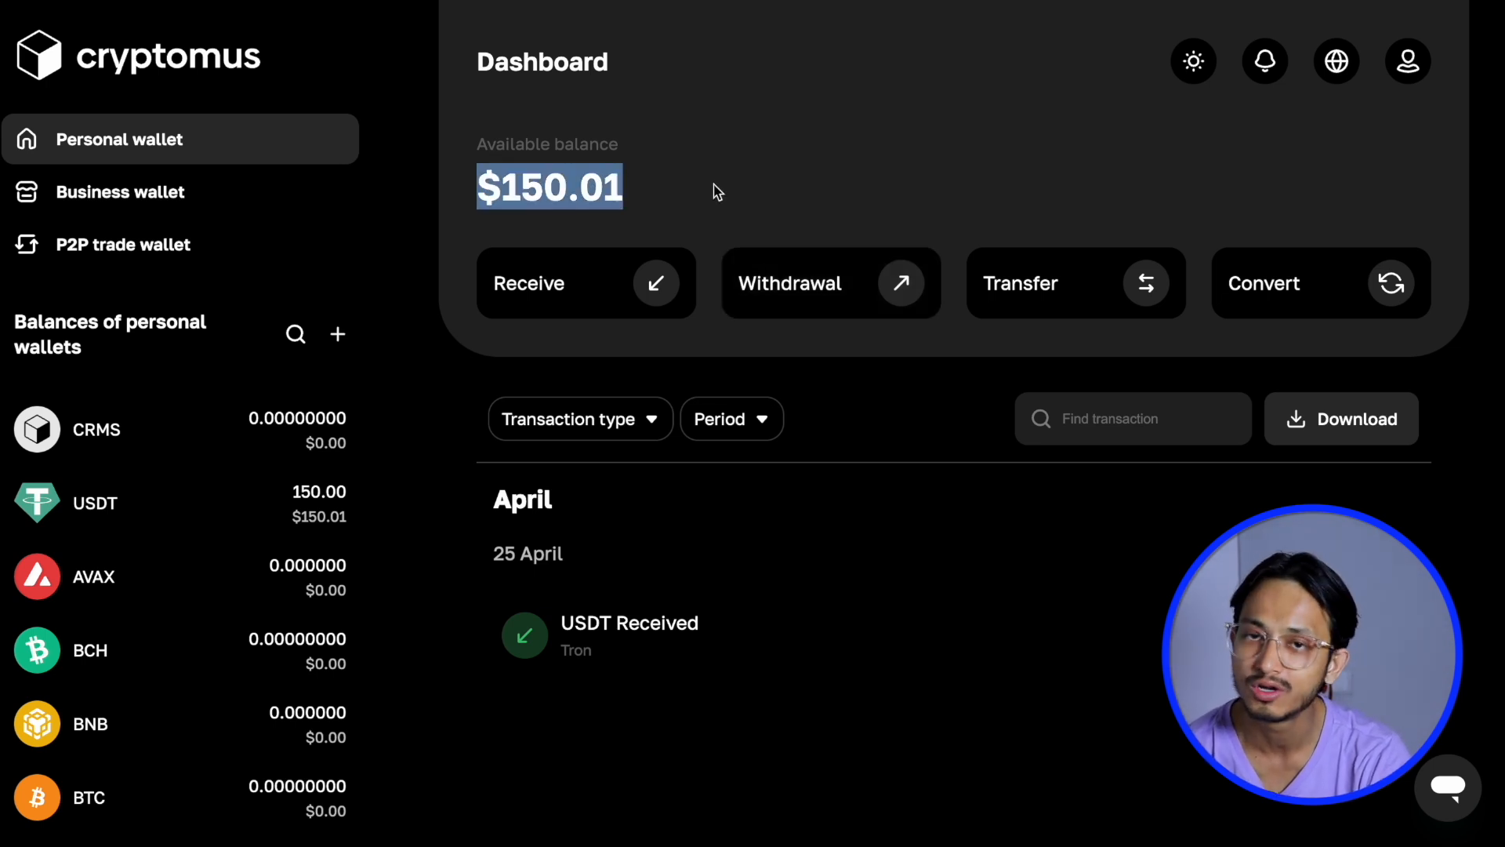
{"action": "left_click", "coordinate": [717, 192]}
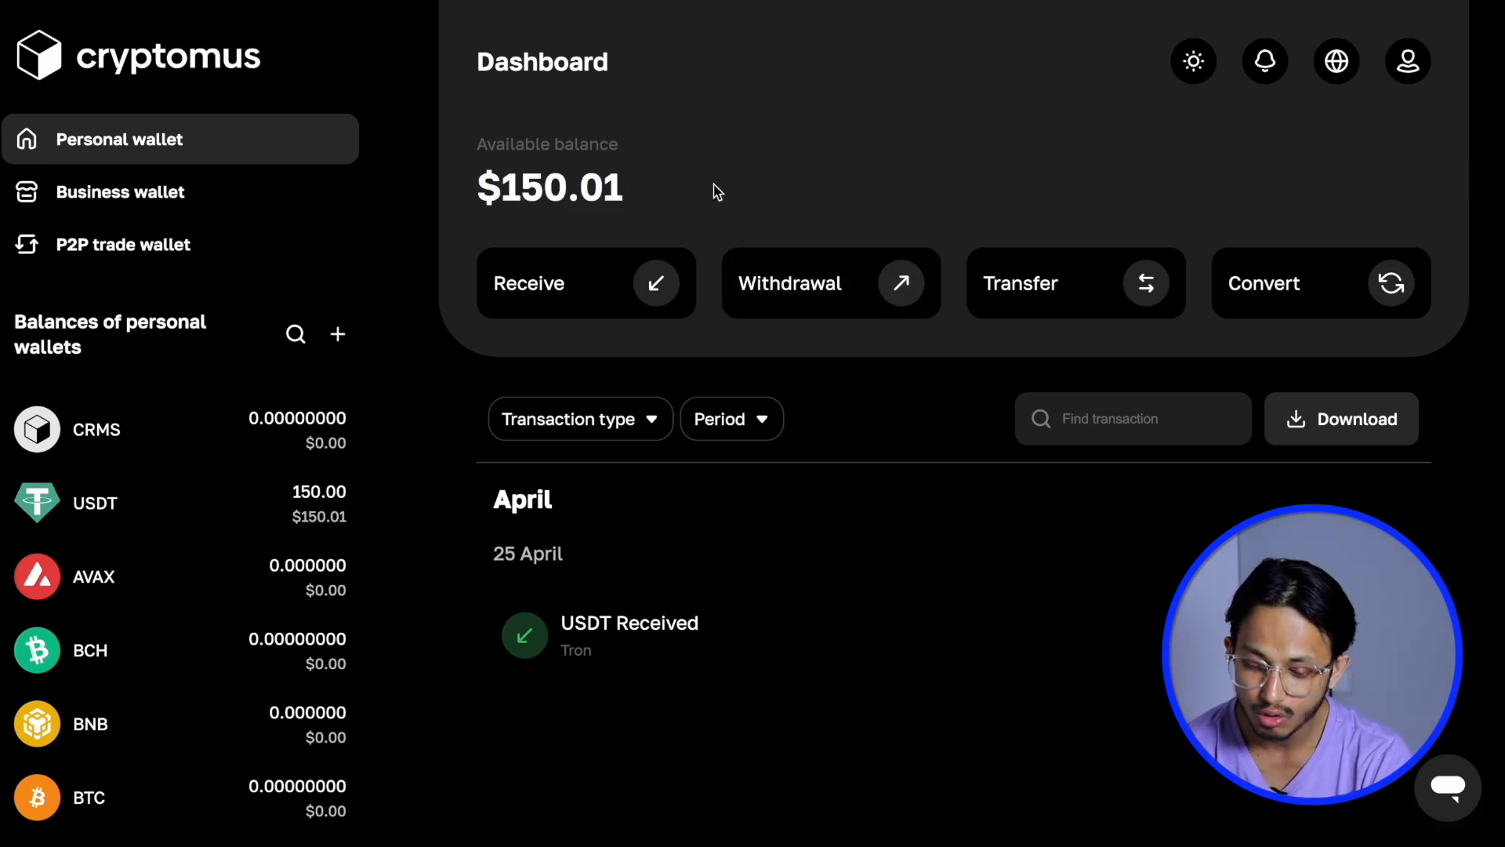